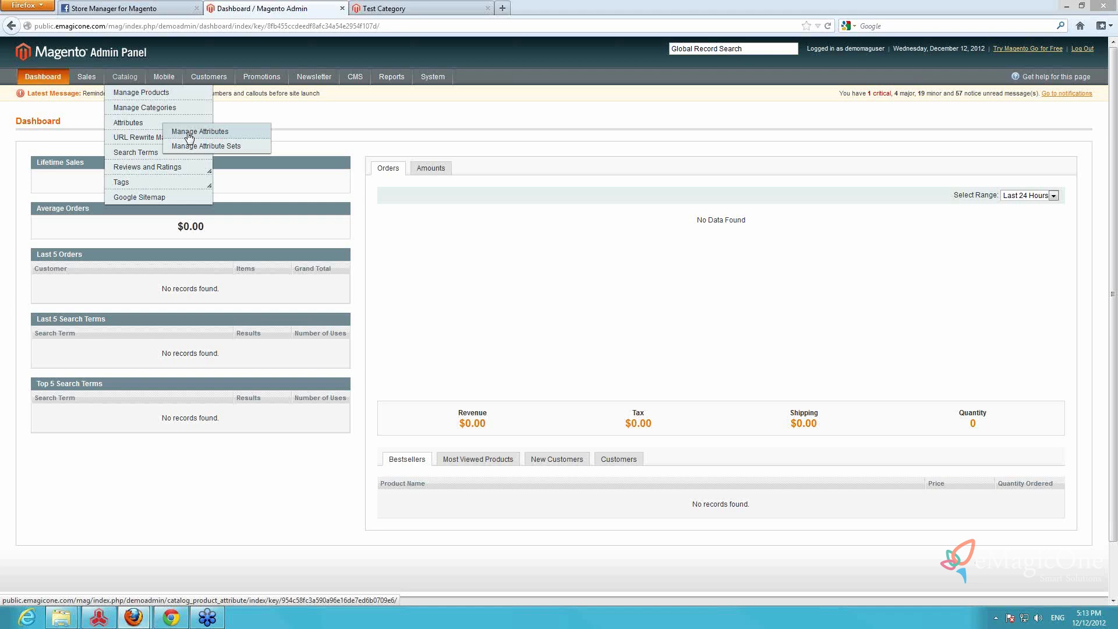
Start a new product attribute in the catalog and give it the attribute code "color"
click(189, 131)
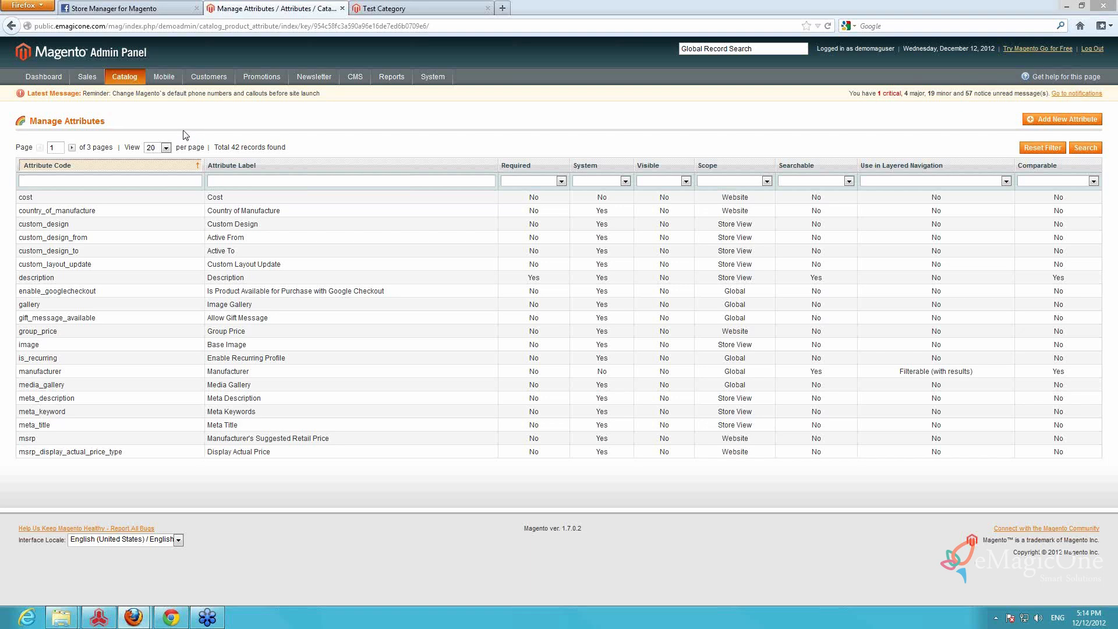
click(1041, 123)
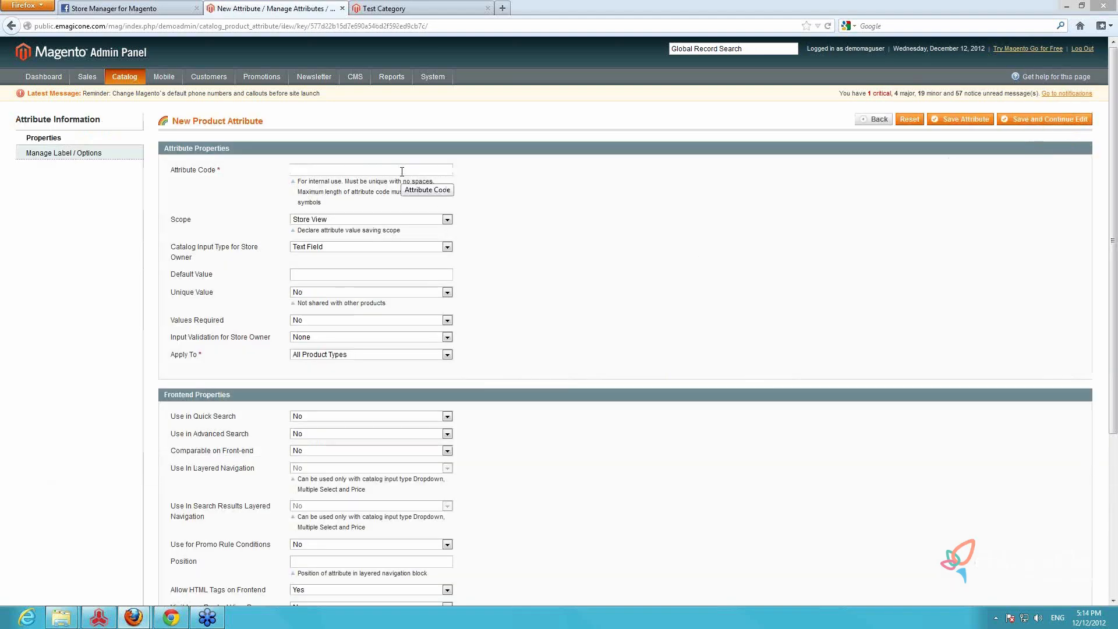
text(color)
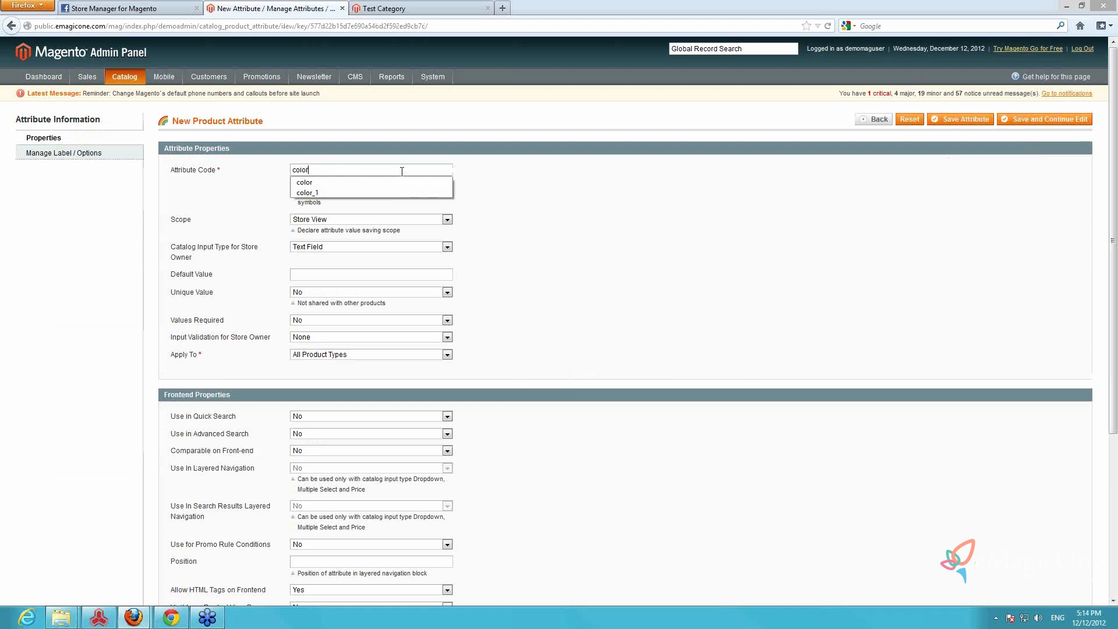
key(ctrl+a)
click(509, 178)
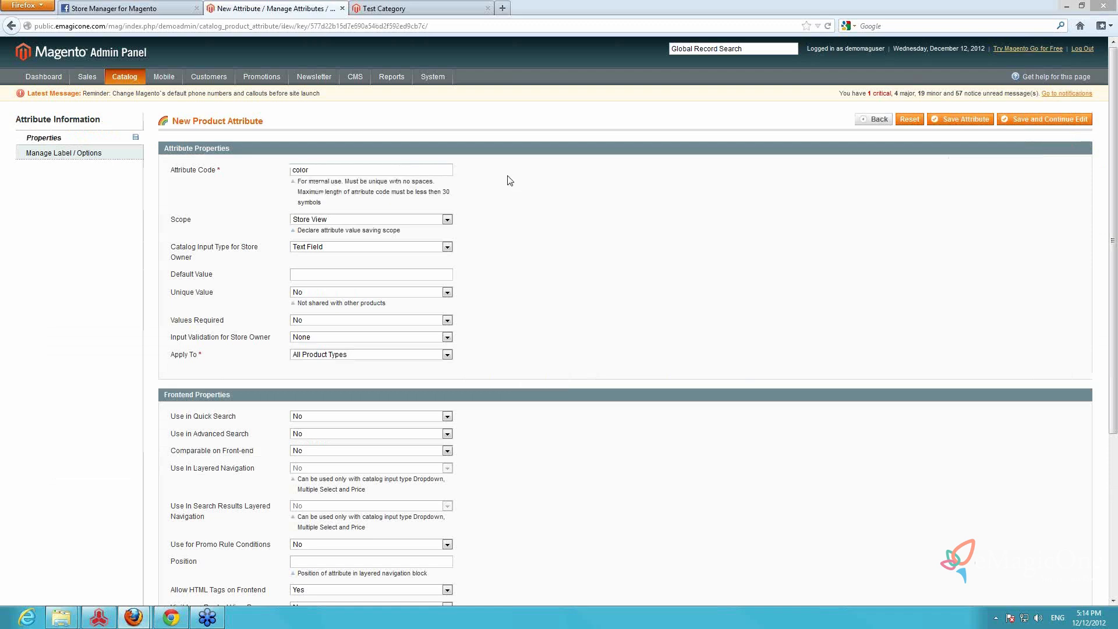
Set the color attribute's scope to Global and its catalog input type to Dropdown
click(448, 220)
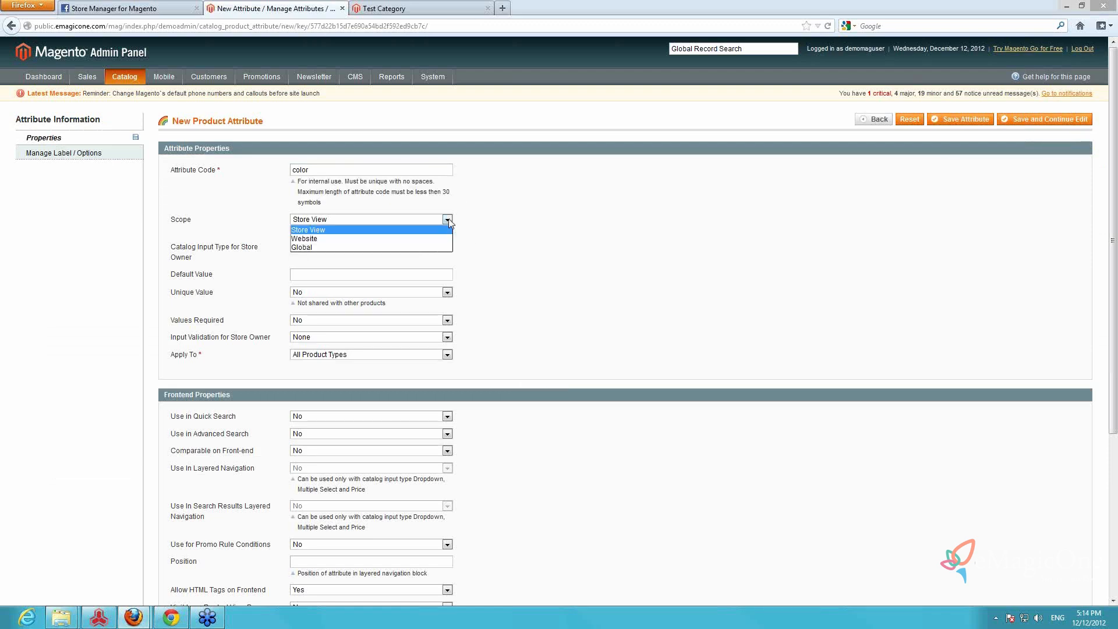
click(337, 239)
click(337, 220)
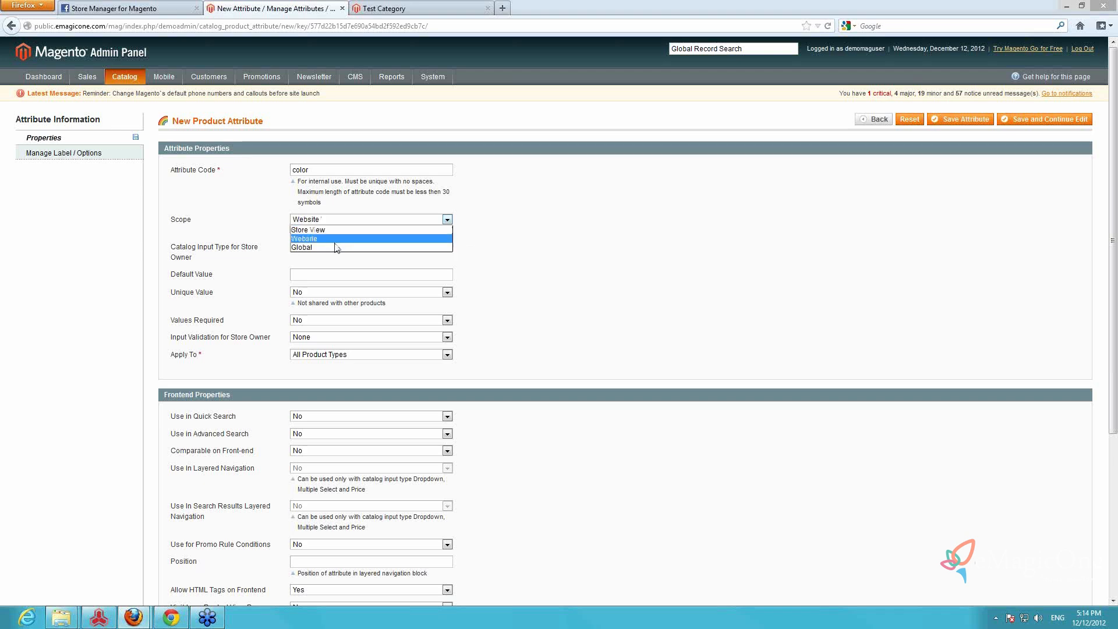
click(337, 249)
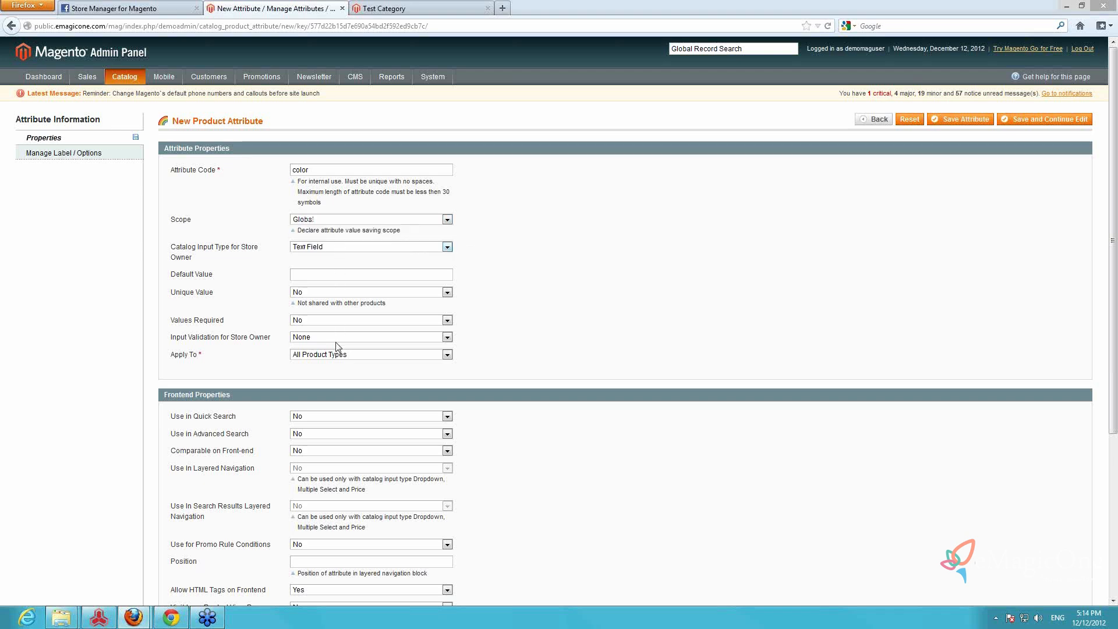
click(337, 247)
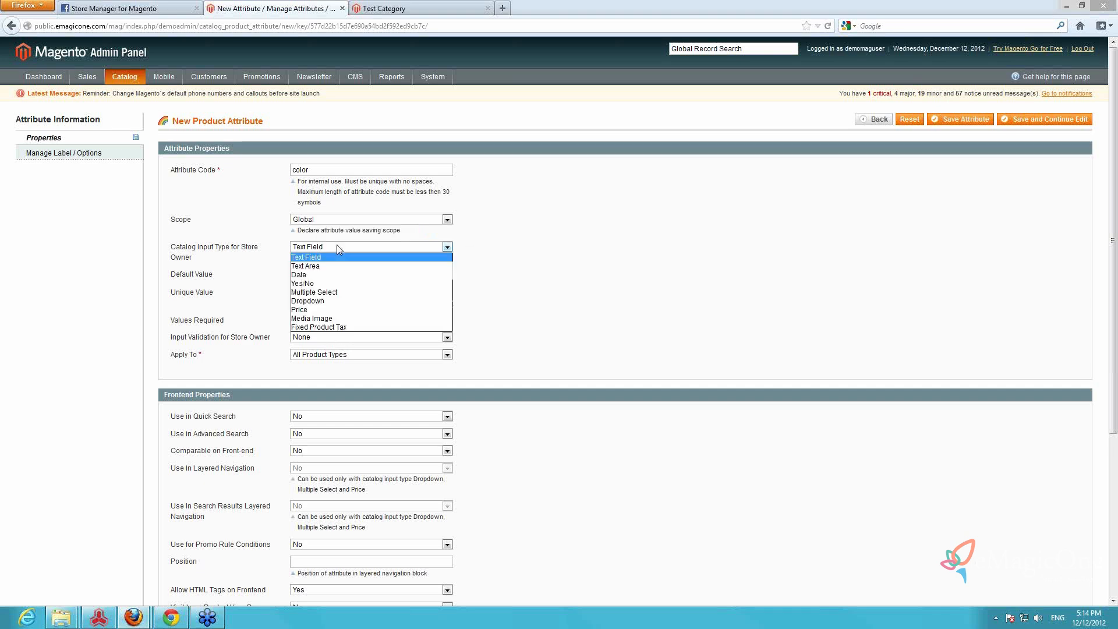
click(335, 302)
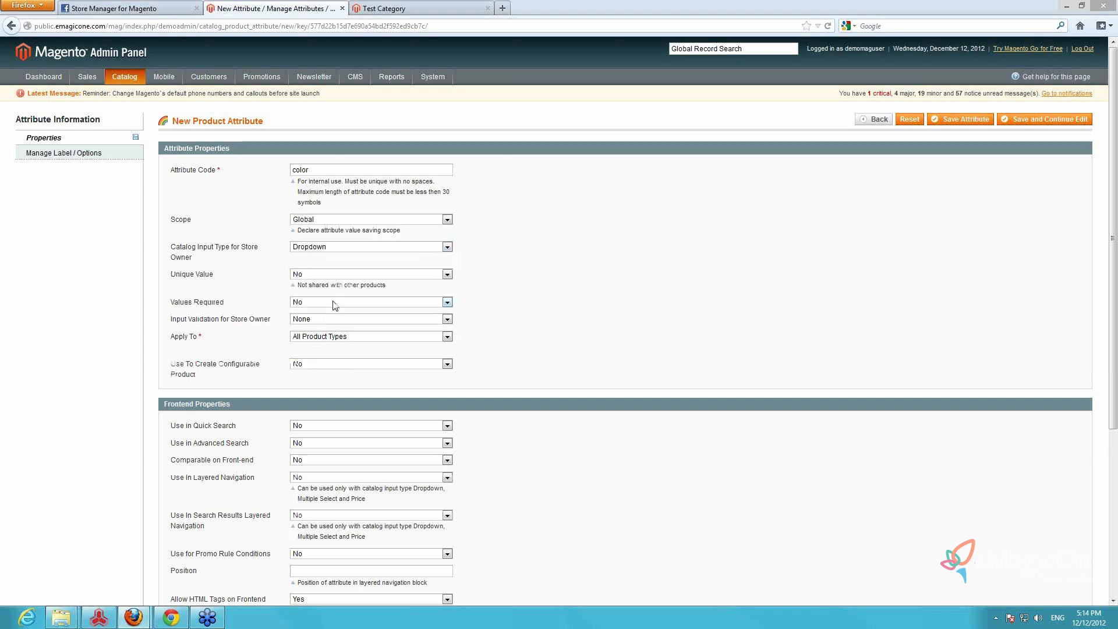
Keep the color attribute applied to All Product Types and set its use for creating configurable products to Yes
click(346, 337)
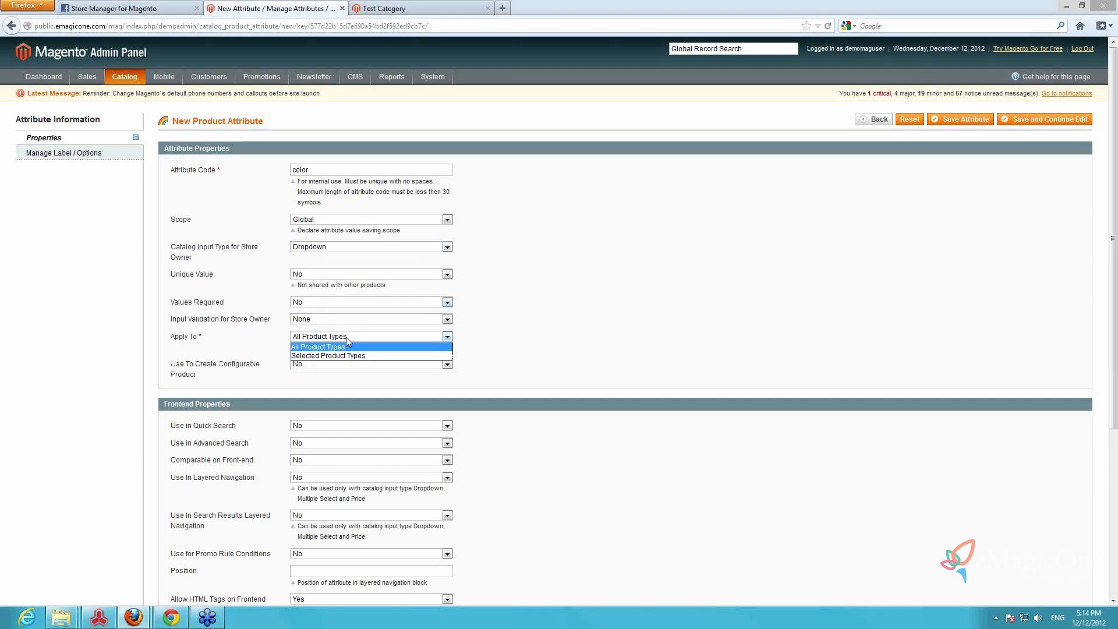
click(396, 342)
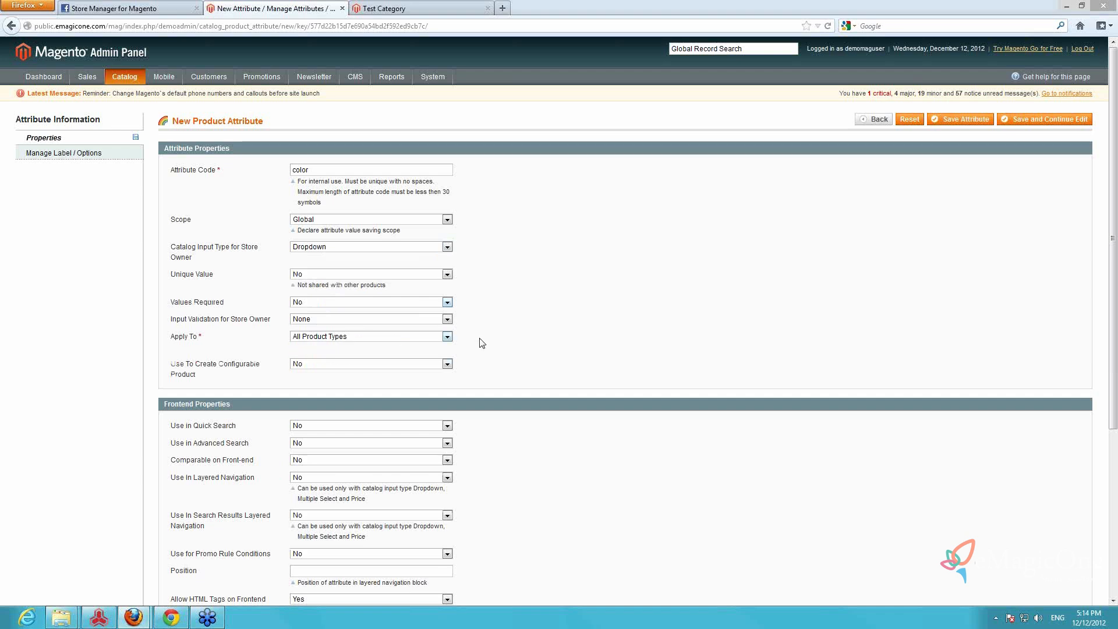
scroll(482, 343, down, 6)
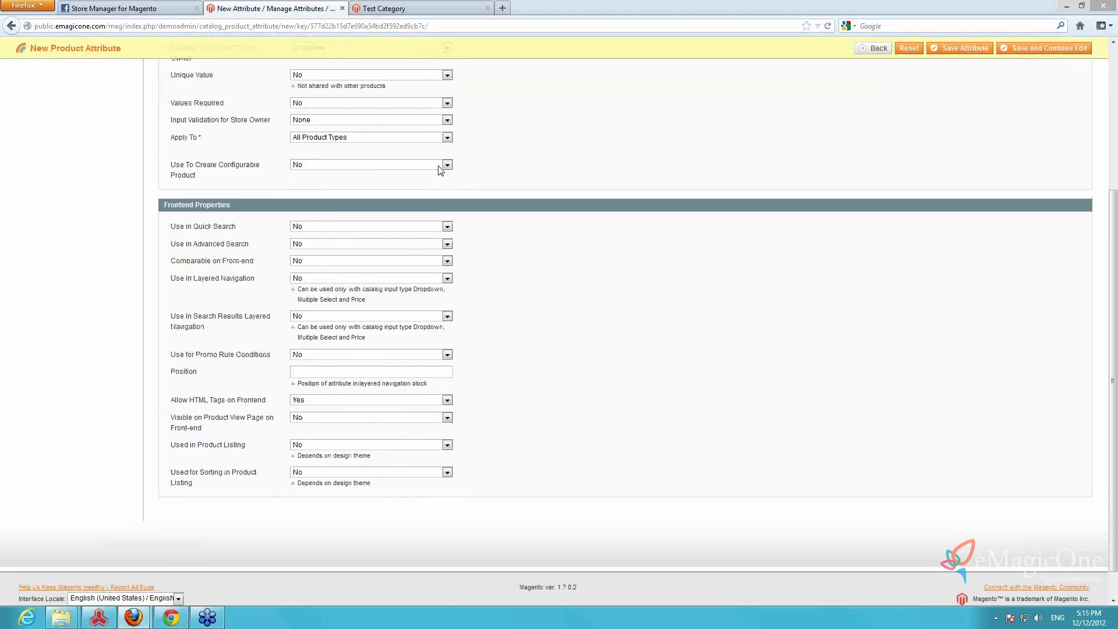
click(441, 168)
click(342, 175)
Enter "color" as the attribute's title for both Admin and Default Store View
scroll(270, 137, up, 6)
click(71, 153)
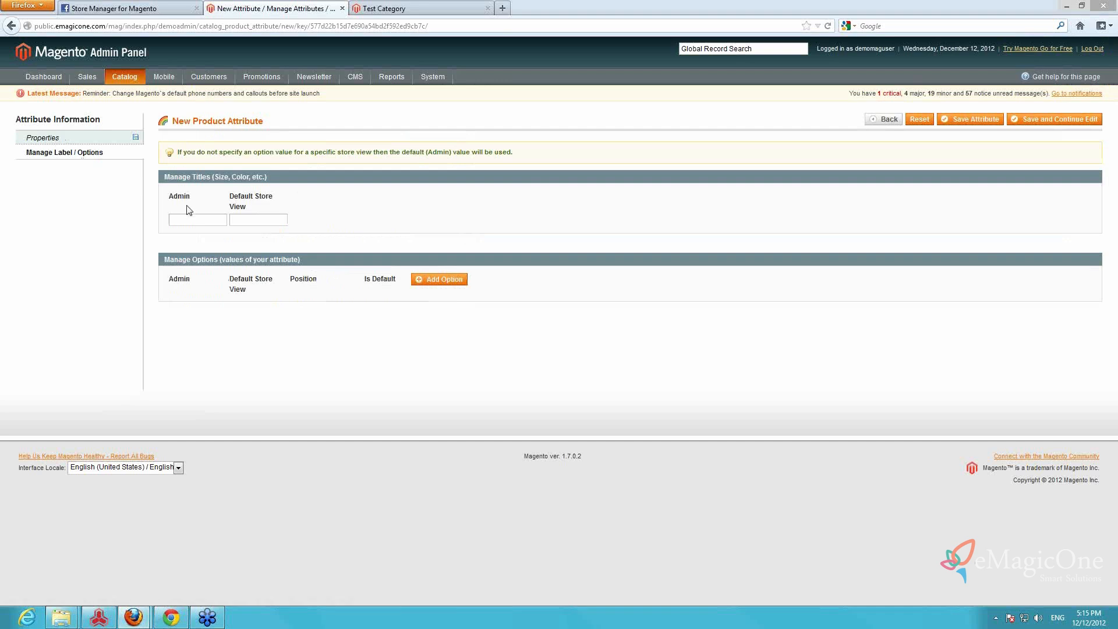
text(color)
key(Tab)
text(color)
Add the option values white, blue and yellow to the color attribute and save it
click(429, 279)
click(195, 303)
text(white)
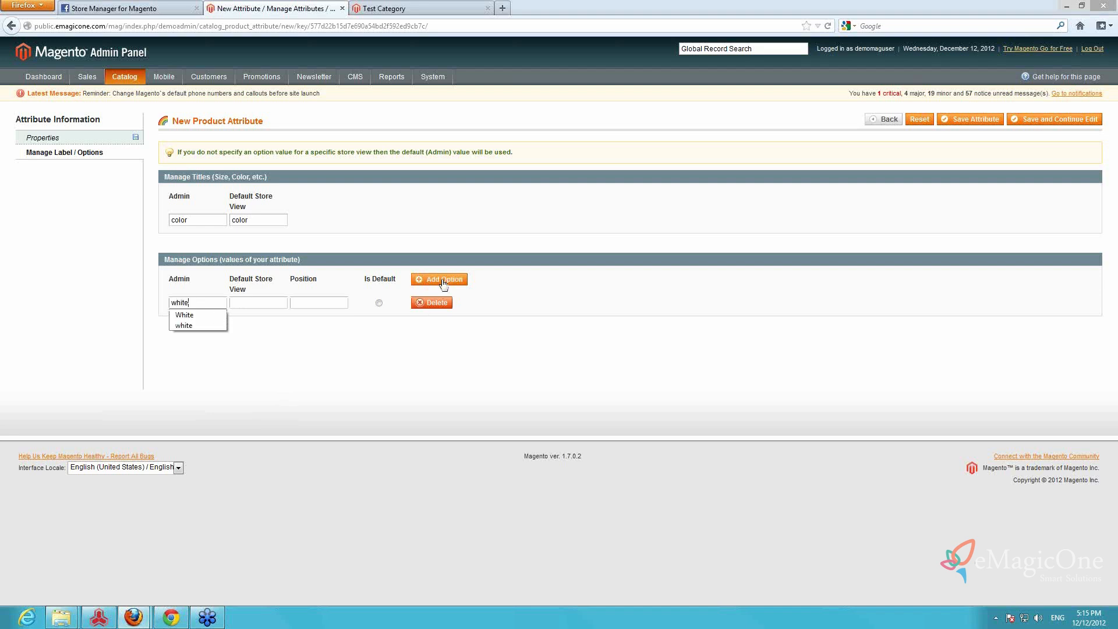
click(442, 280)
text(blue)
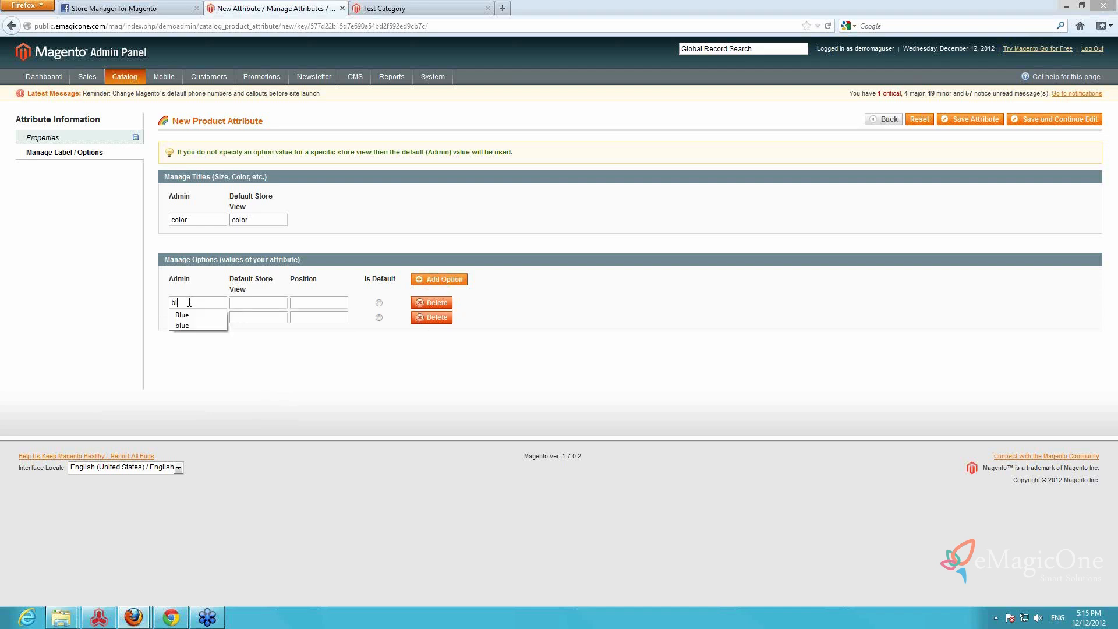
click(442, 280)
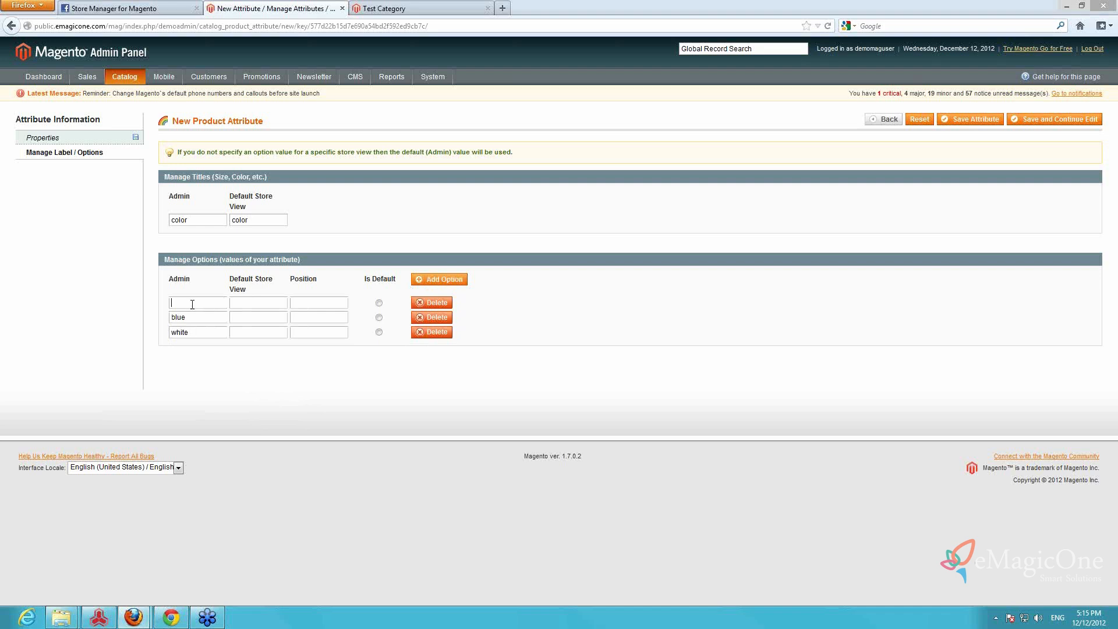
click(192, 302)
text(yellow)
click(961, 120)
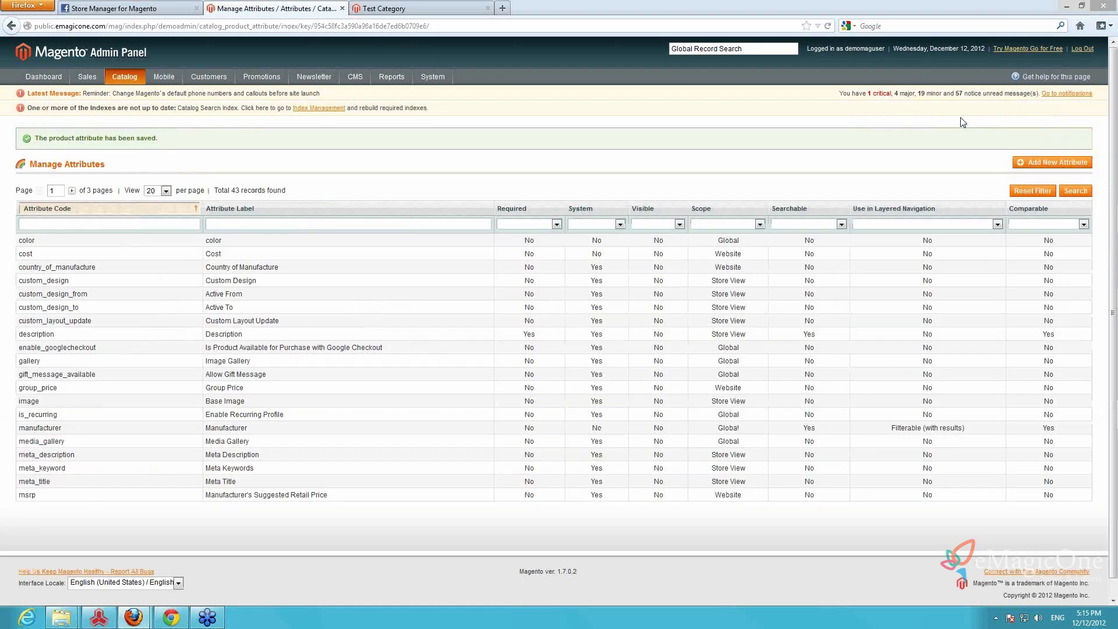
Start another new product attribute and give it the attribute code "size"
click(1042, 162)
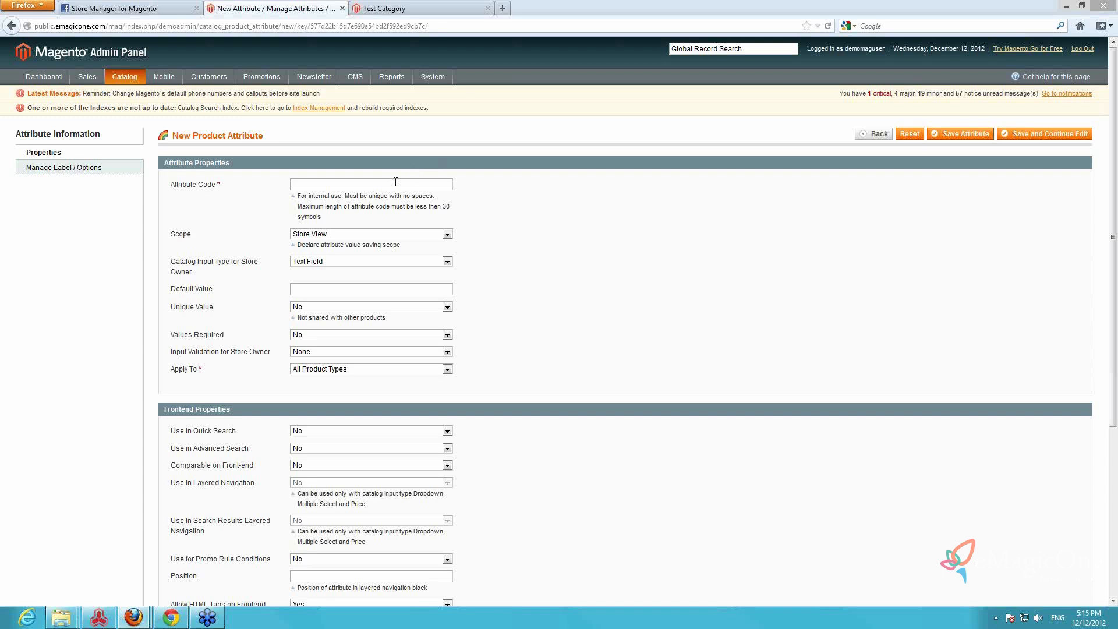
click(395, 183)
text(soze)
key(Delete)
text(ize)
double_click(302, 183)
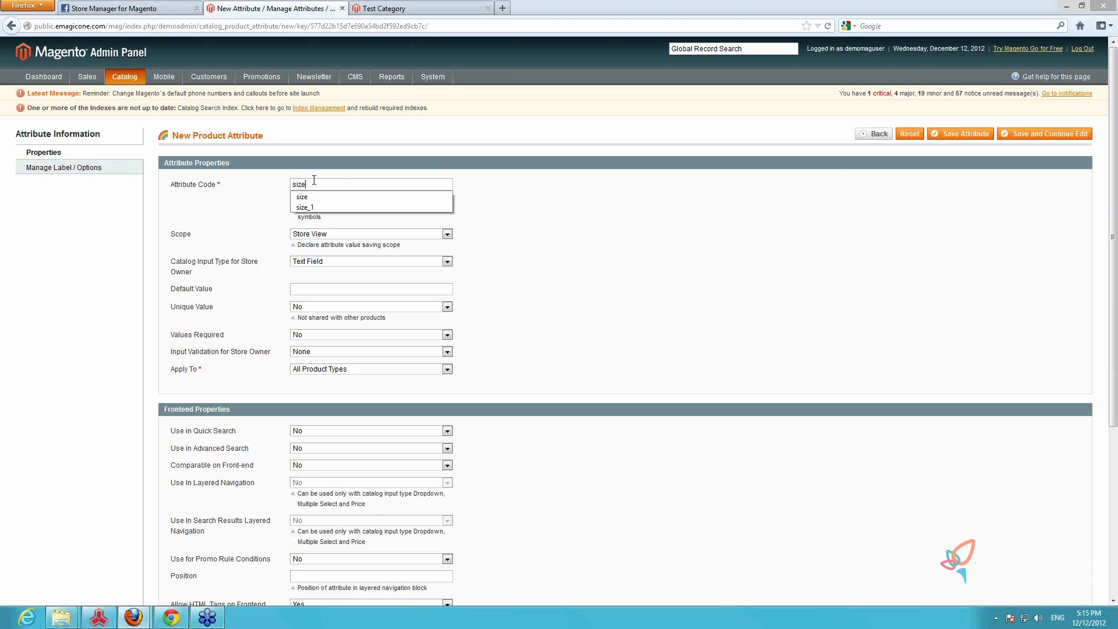
click(569, 191)
Set the size attribute's scope to Global and its catalog input type to Dropdown
click(447, 236)
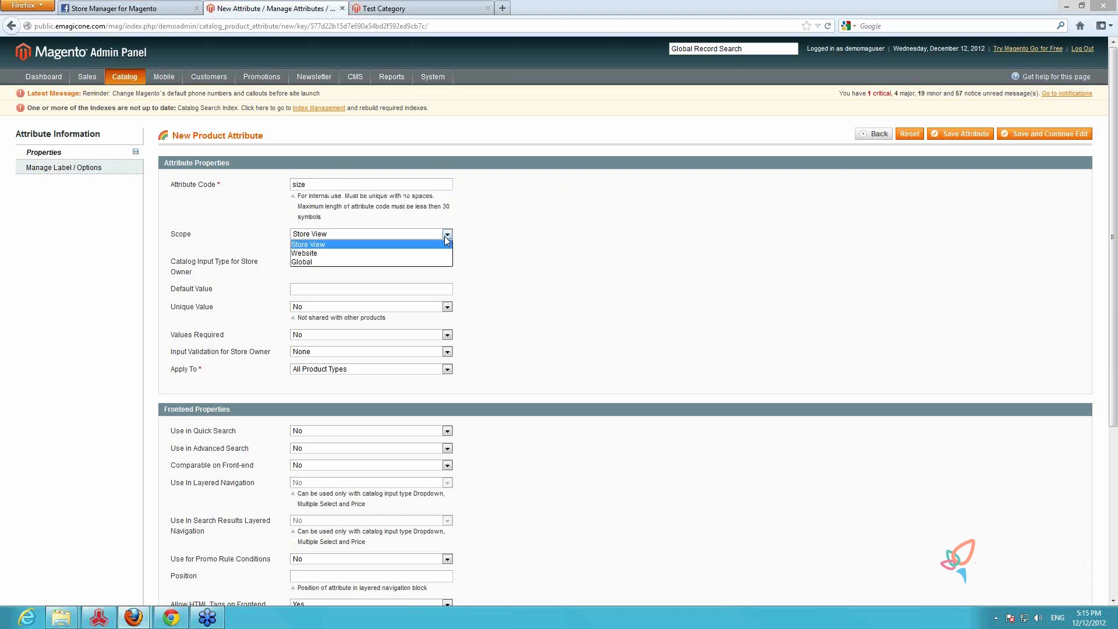
click(380, 262)
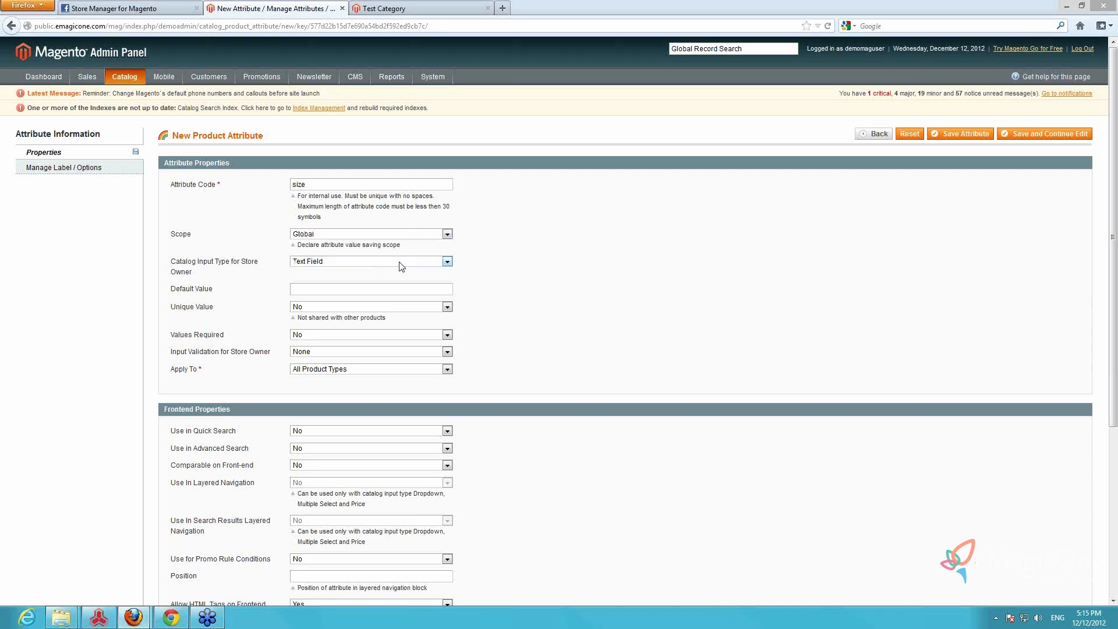
click(399, 261)
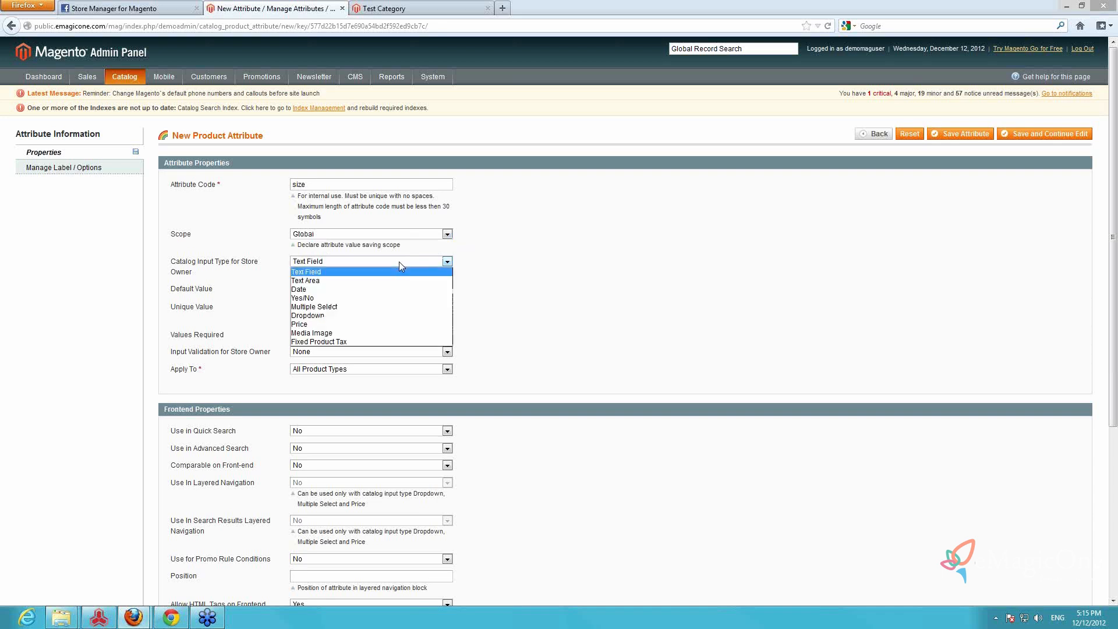
click(352, 315)
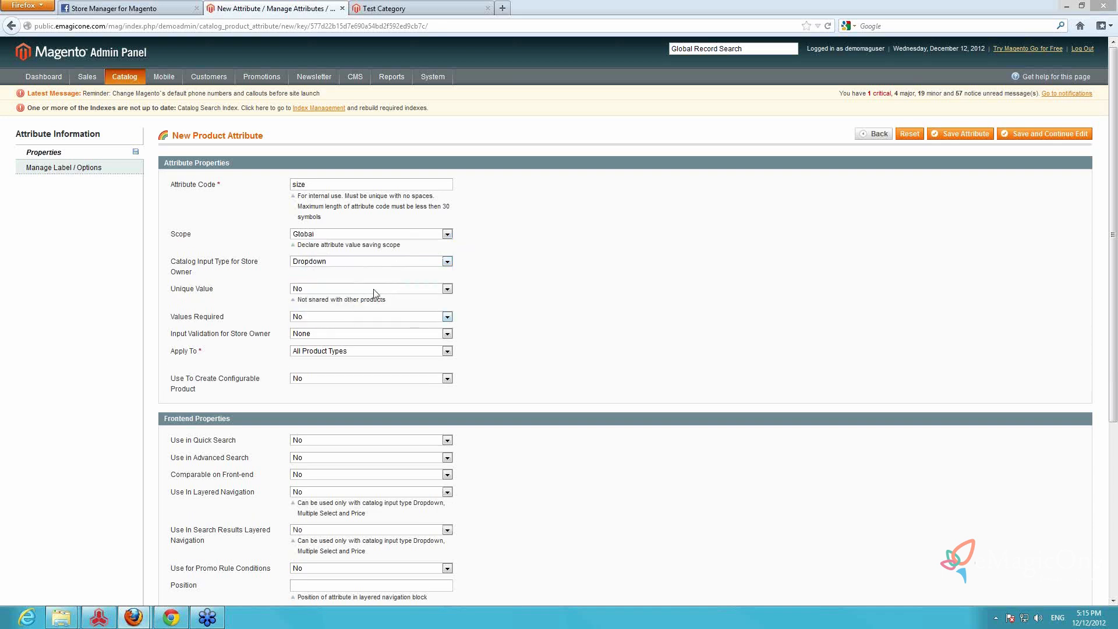
Keep the size attribute applied to All Product Types and set its use for creating configurable products to Yes
click(391, 353)
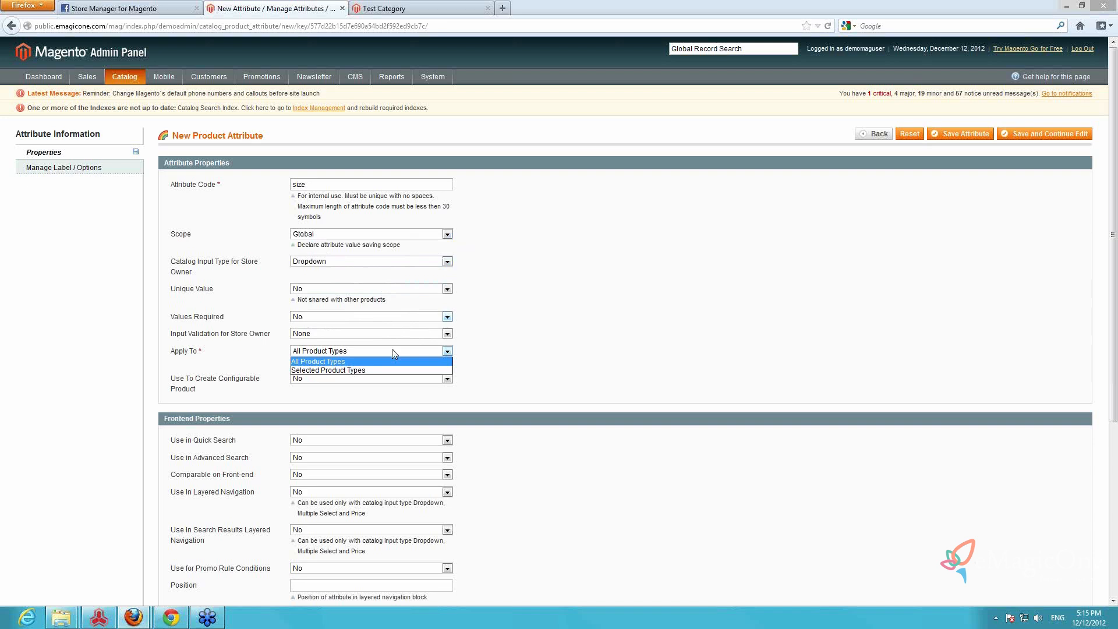
click(392, 353)
click(408, 381)
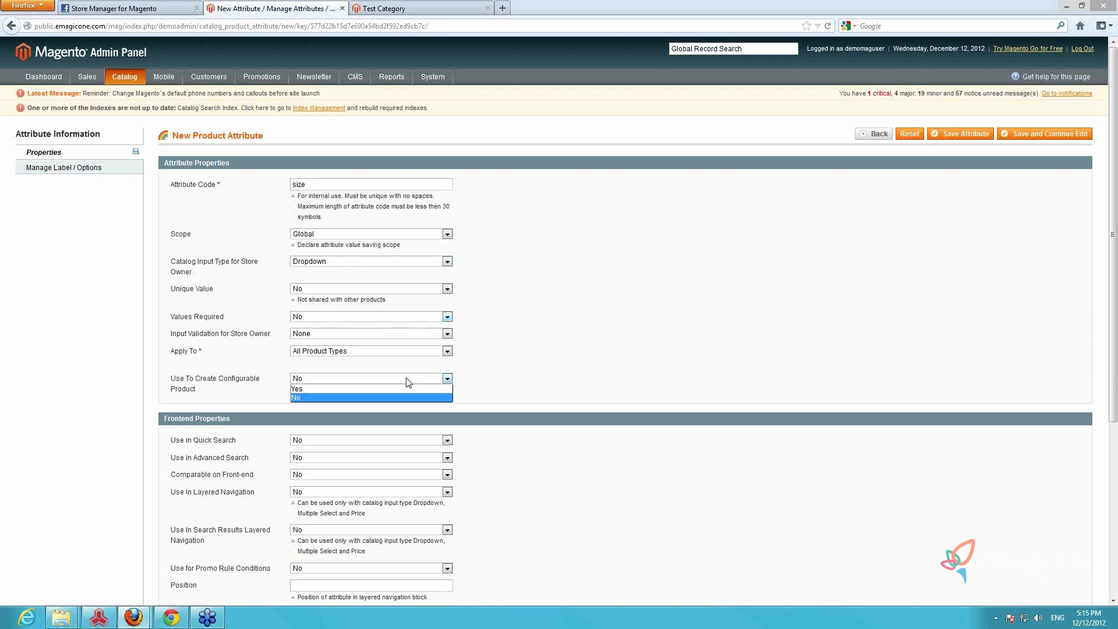
click(391, 388)
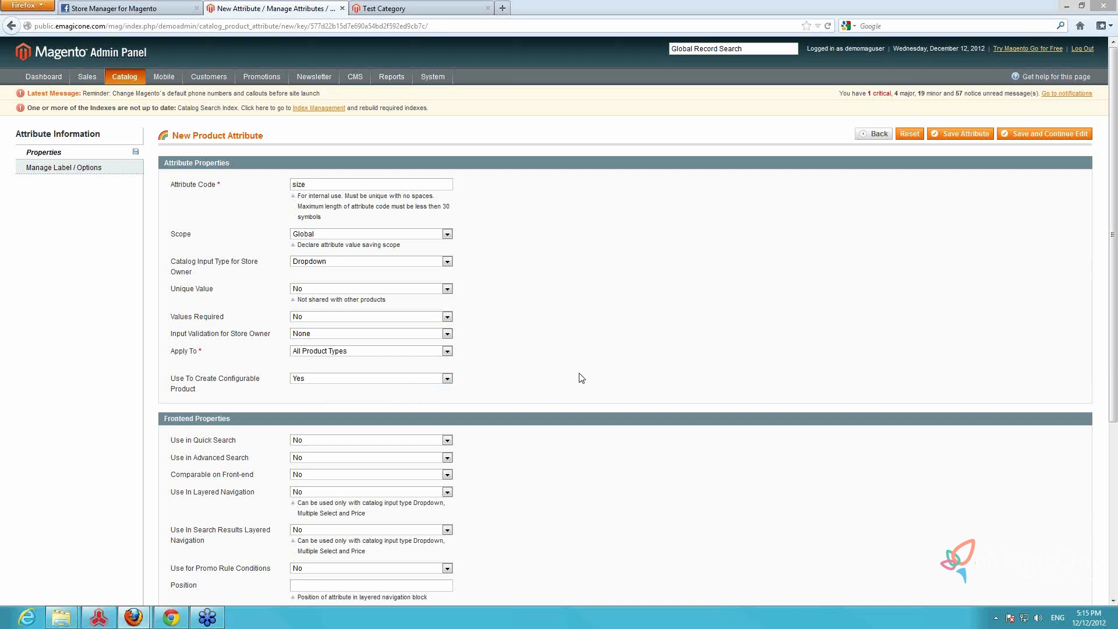
Enter "size" as the attribute's title for both Admin and Default Store View
click(108, 170)
click(198, 234)
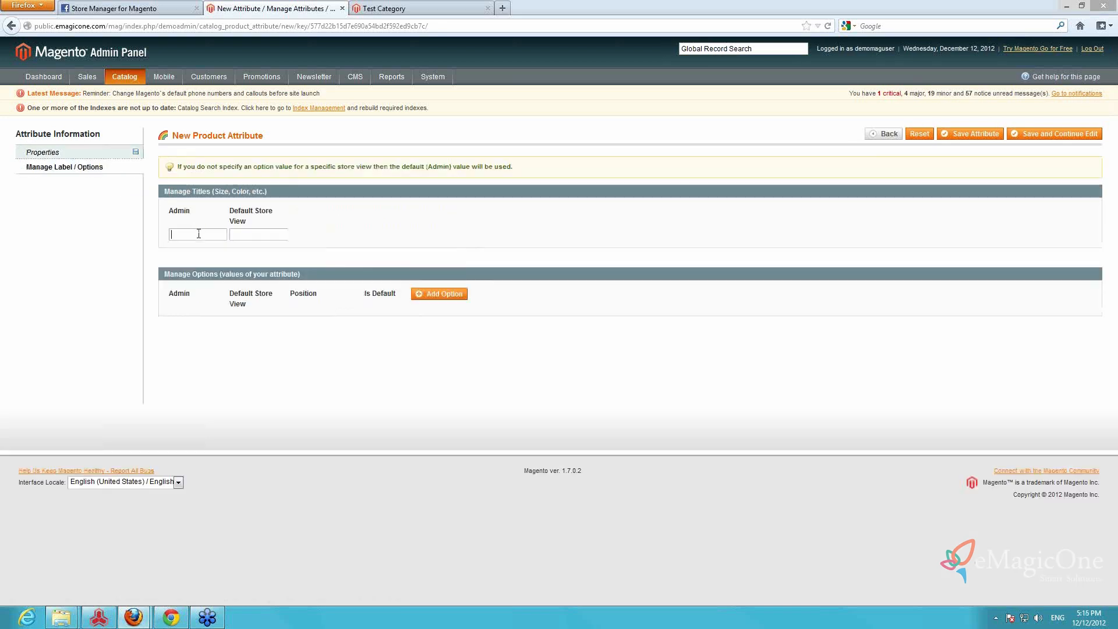
text(size)
key(Tab)
text(size)
Add the option values s, m and l to the size attribute and save it
click(453, 298)
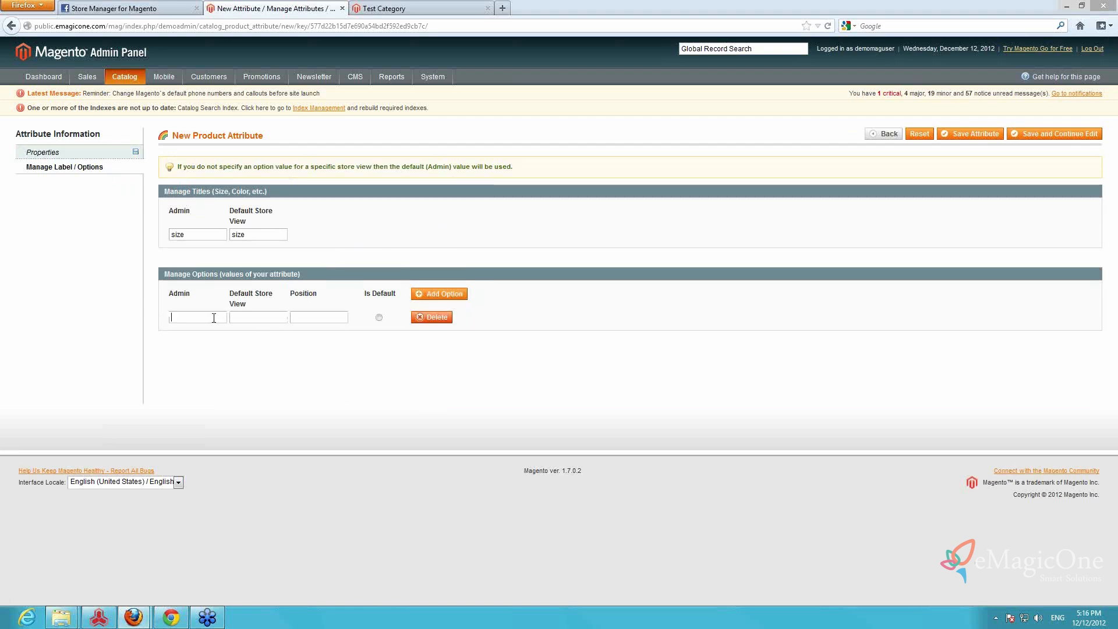
click(214, 318)
text(s)
click(440, 293)
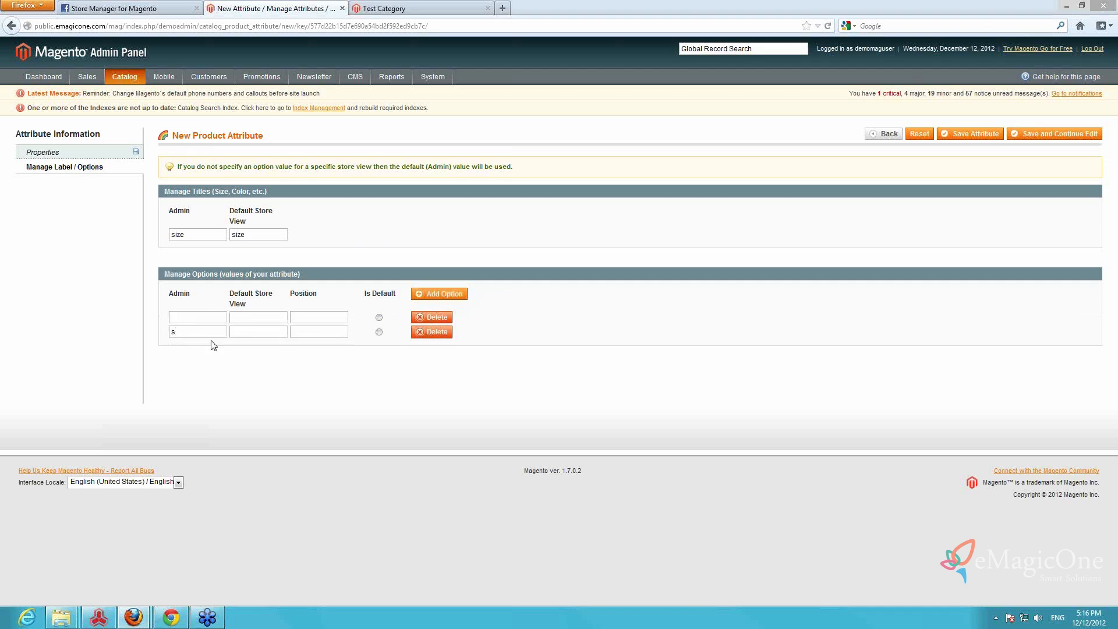
text(m)
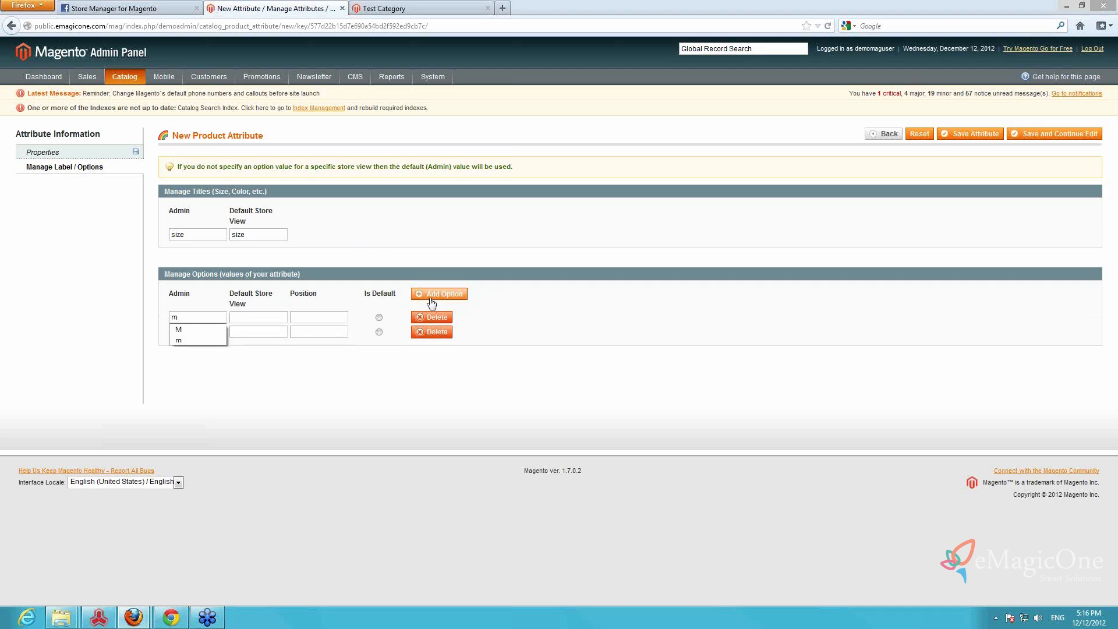
click(434, 294)
text(l)
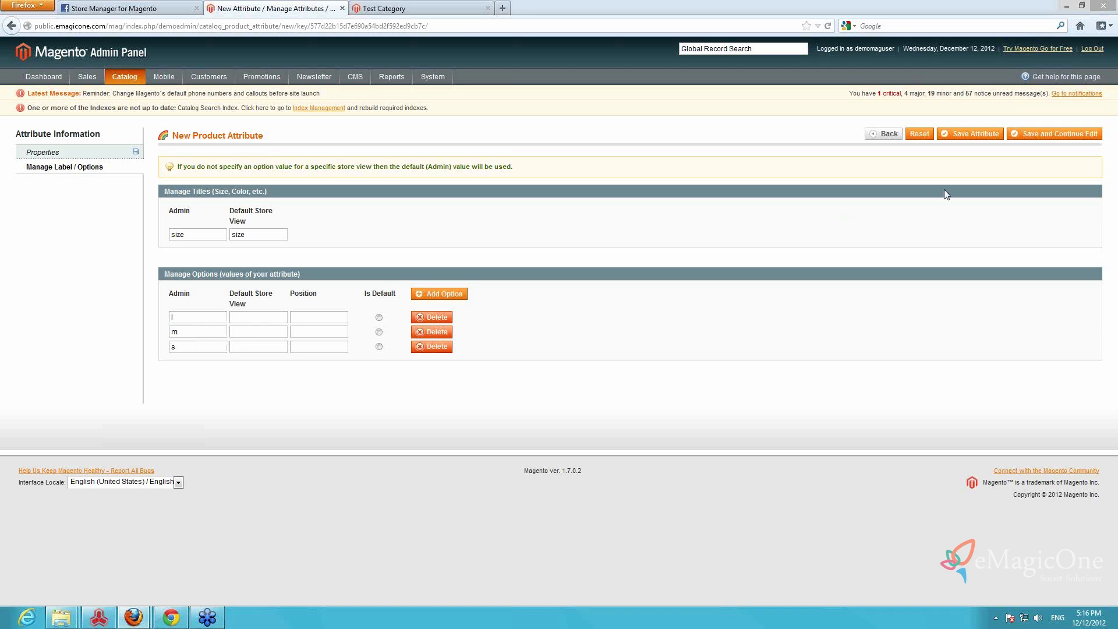
click(966, 135)
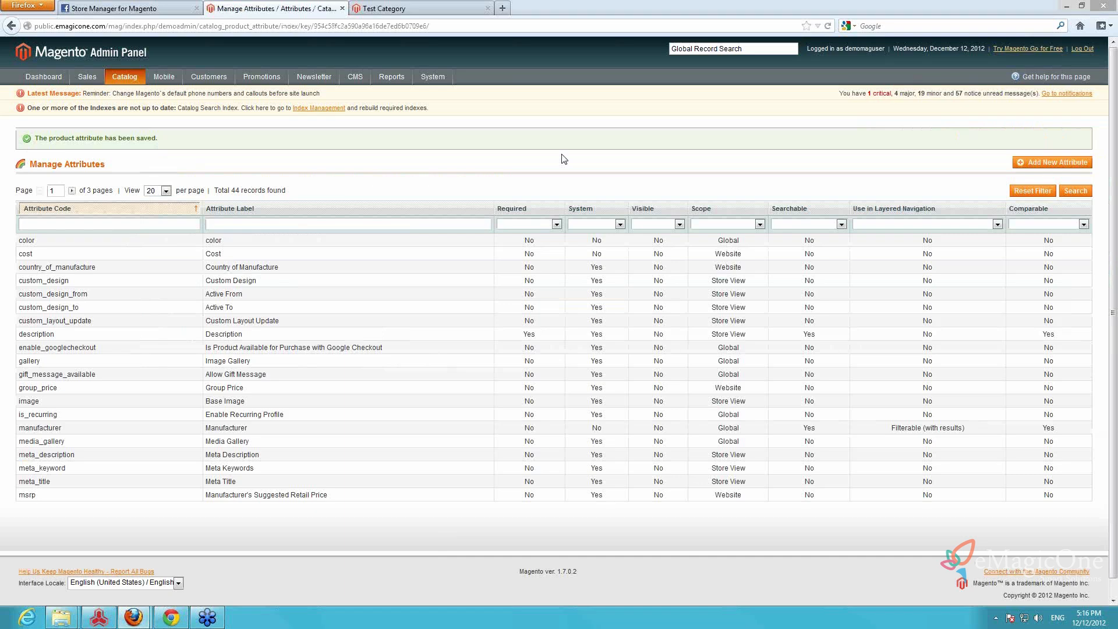
Open the Default attribute set for editing from the list of attribute sets
mouse_move(122, 79)
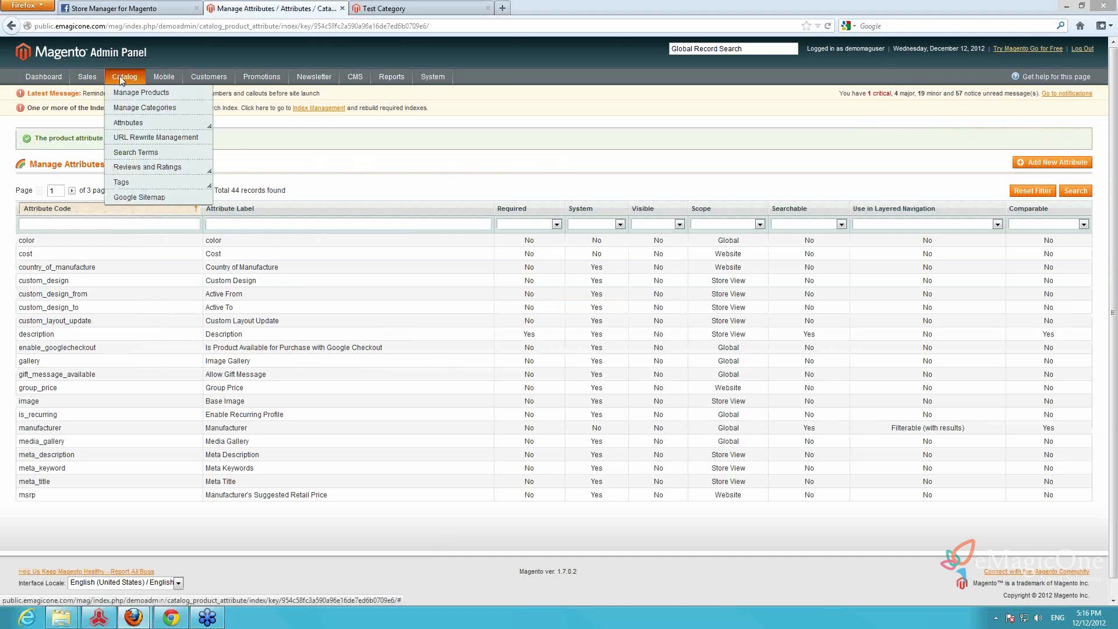
mouse_move(128, 125)
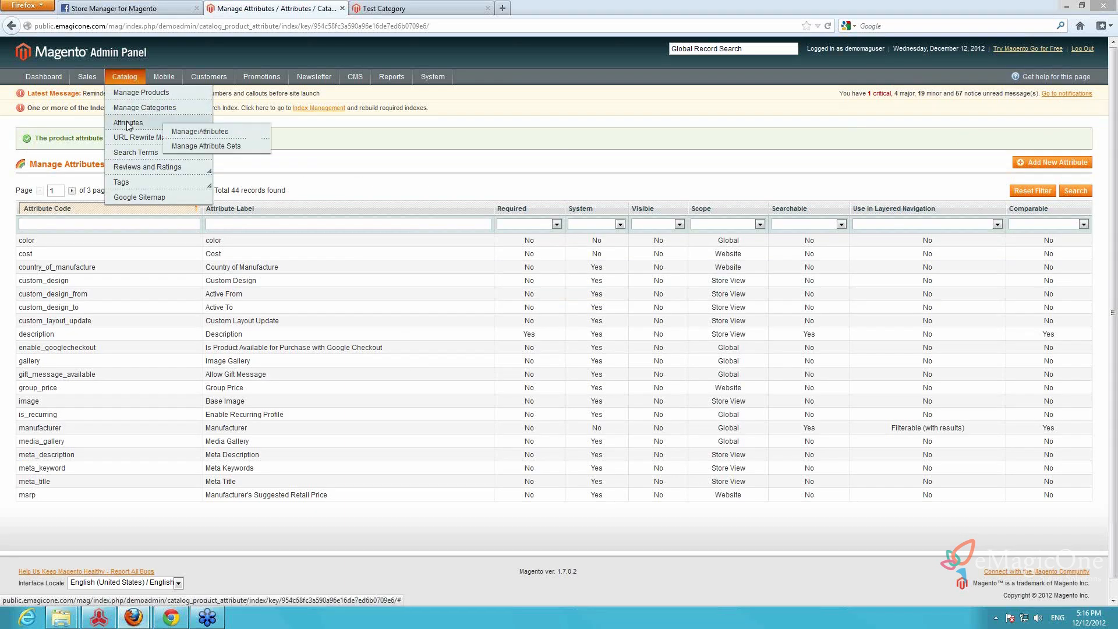
click(198, 149)
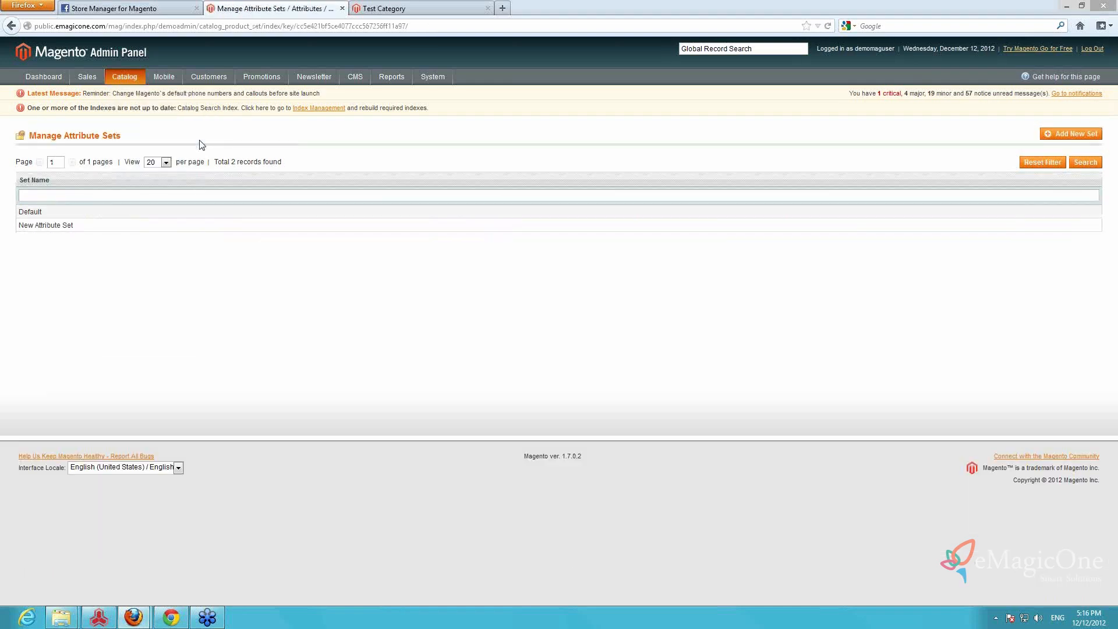
click(77, 216)
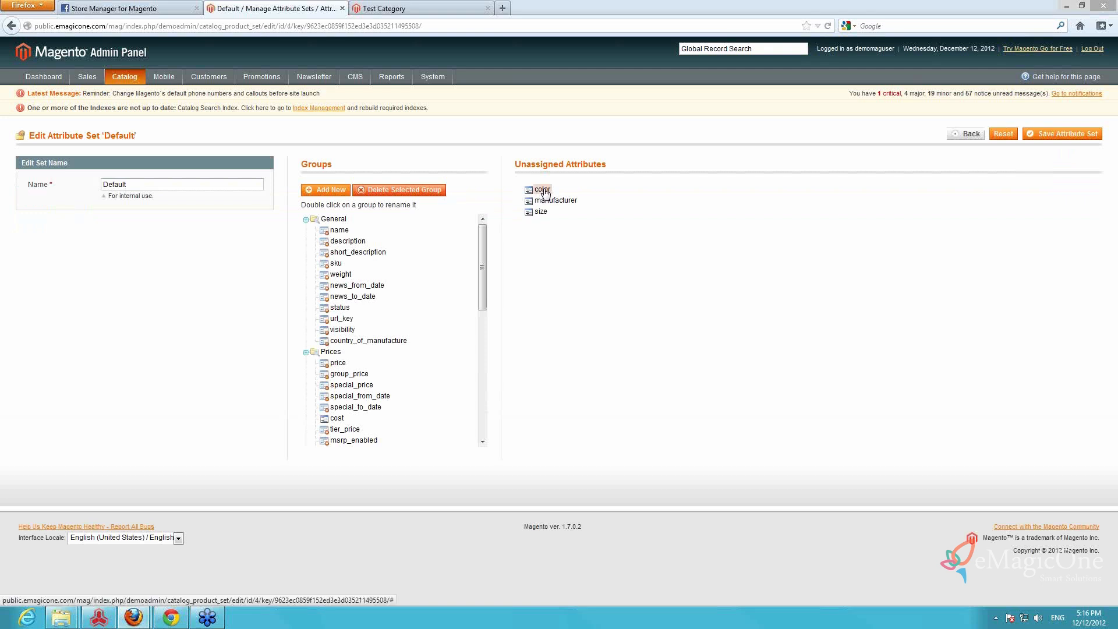
Add the unassigned color and size attributes to the General group of the Default attribute set and save the set
drag(544, 192, 407, 271)
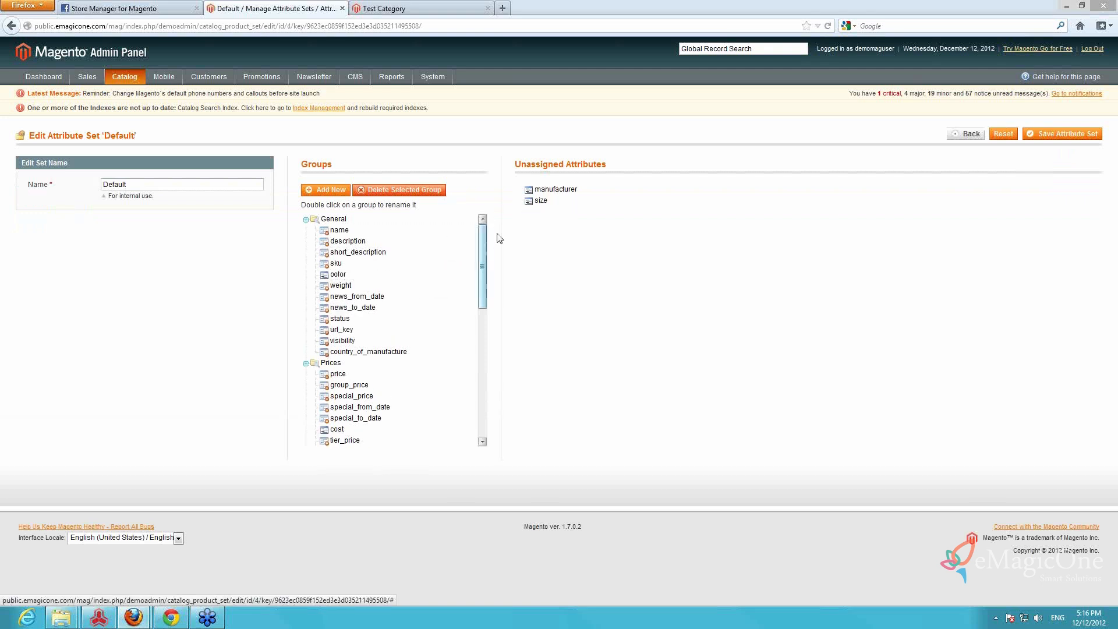
drag(543, 204, 387, 282)
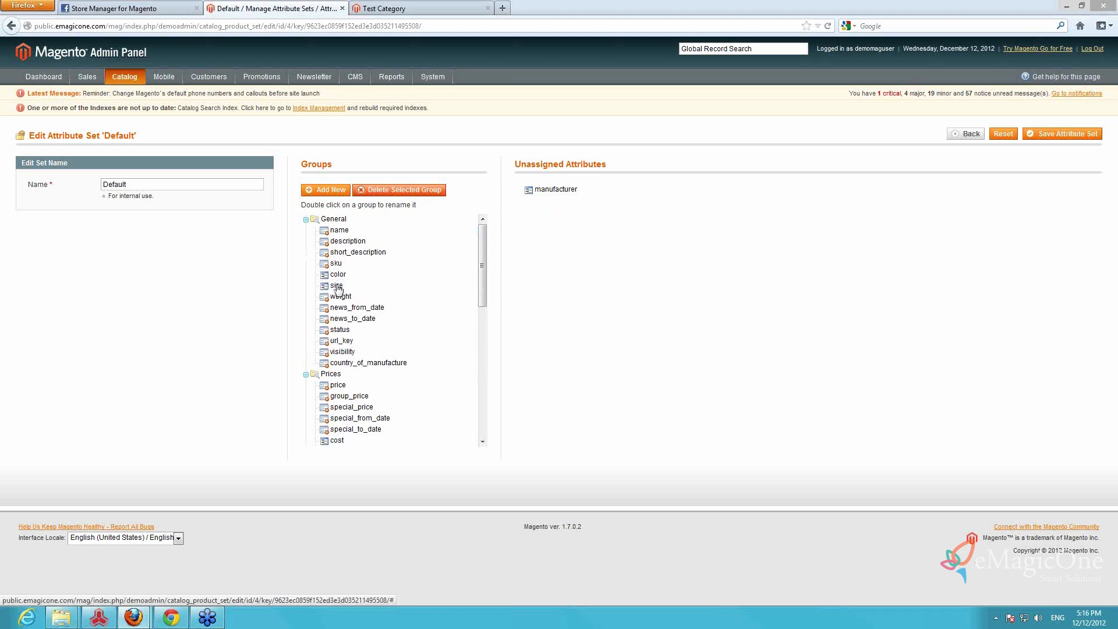
click(1082, 134)
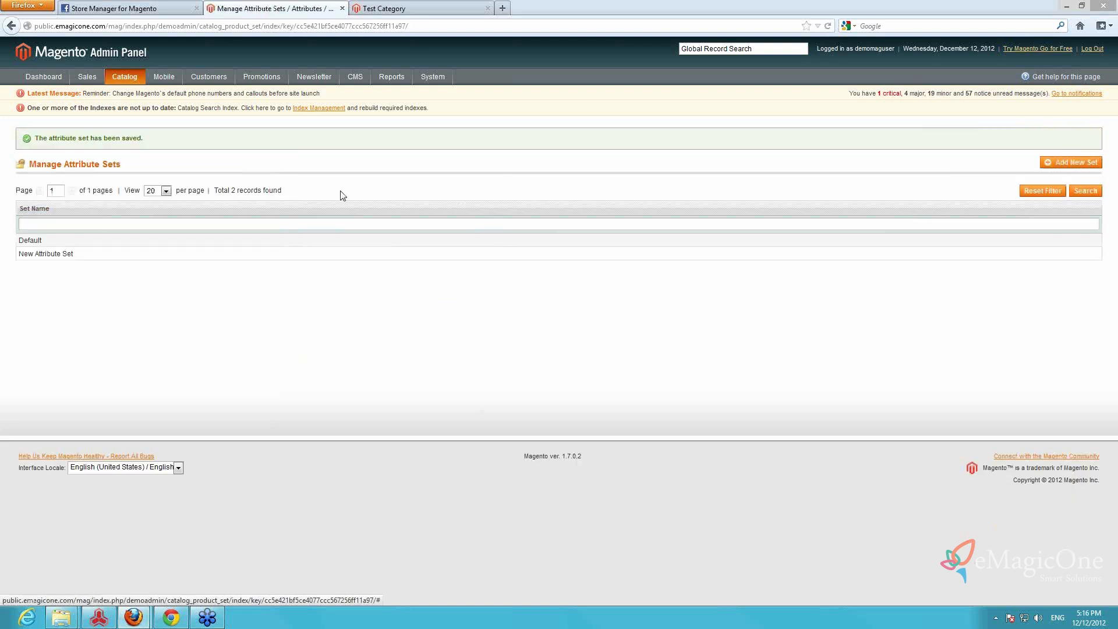
Open New Attribute Set, add color and size to its General group and save it
click(128, 259)
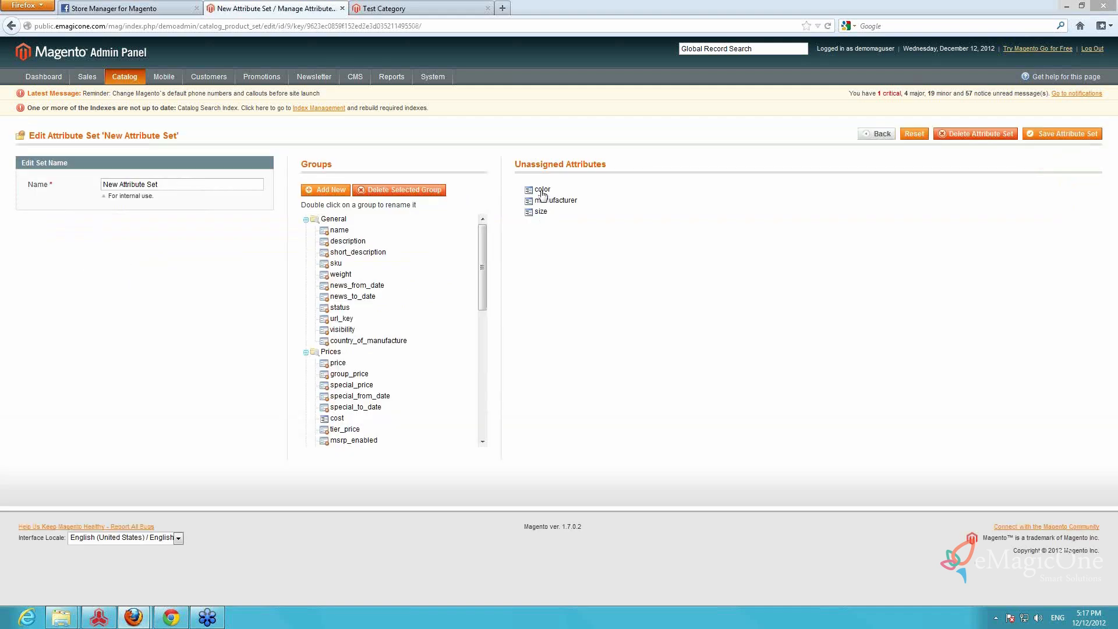
drag(542, 192, 395, 293)
drag(539, 202, 413, 304)
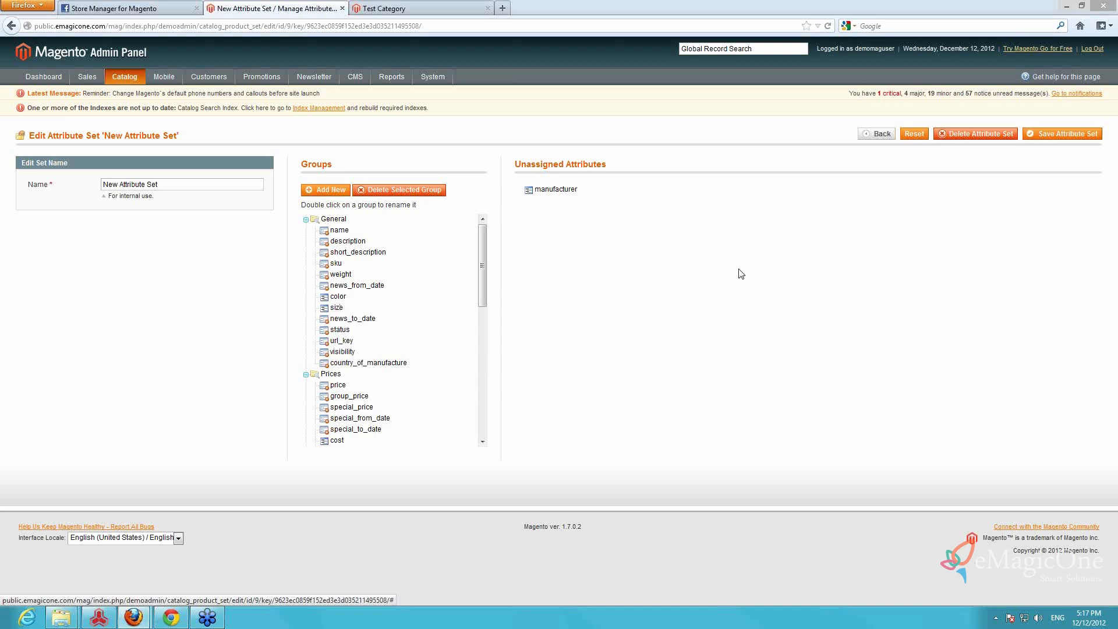
click(1048, 138)
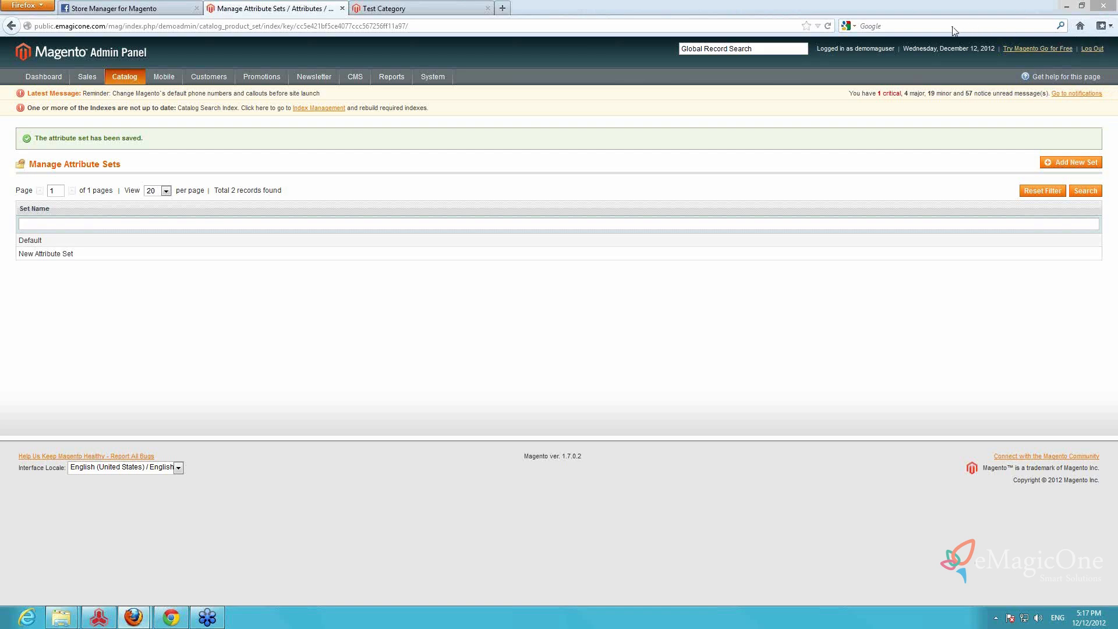
Start adding a new catalog product, keeping Default as its attribute set
mouse_move(118, 78)
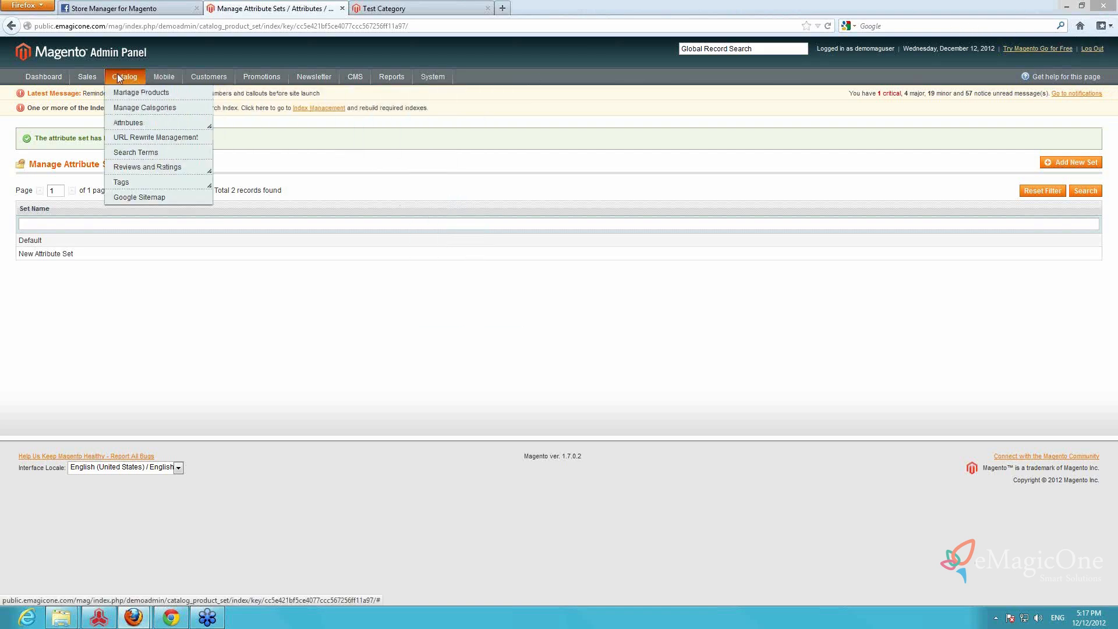
click(128, 96)
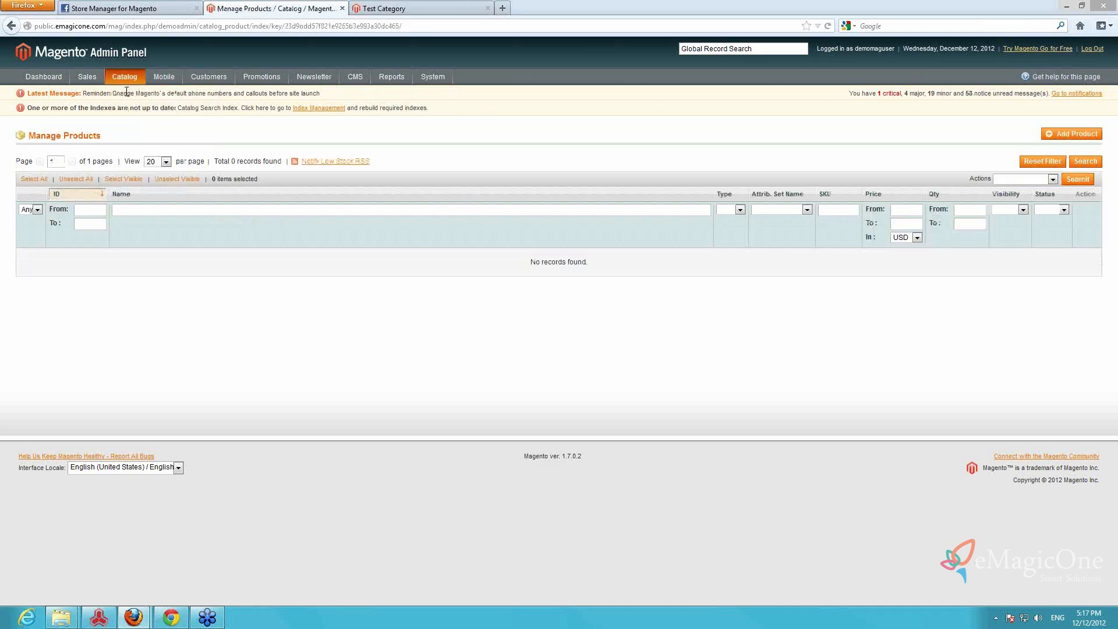
mouse_move(131, 76)
click(1073, 135)
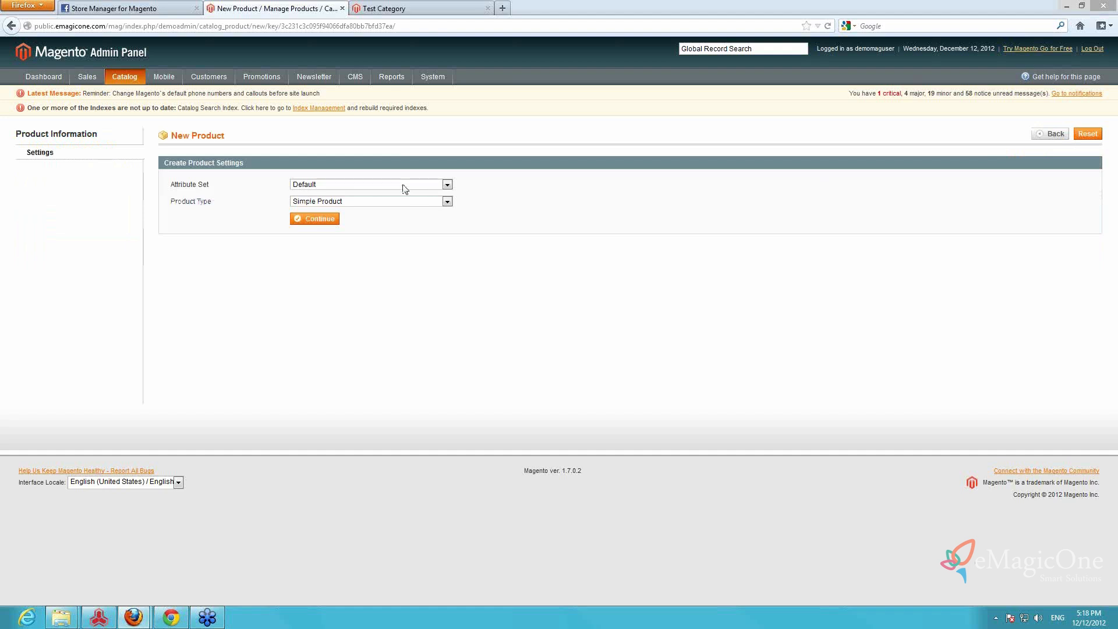
click(405, 188)
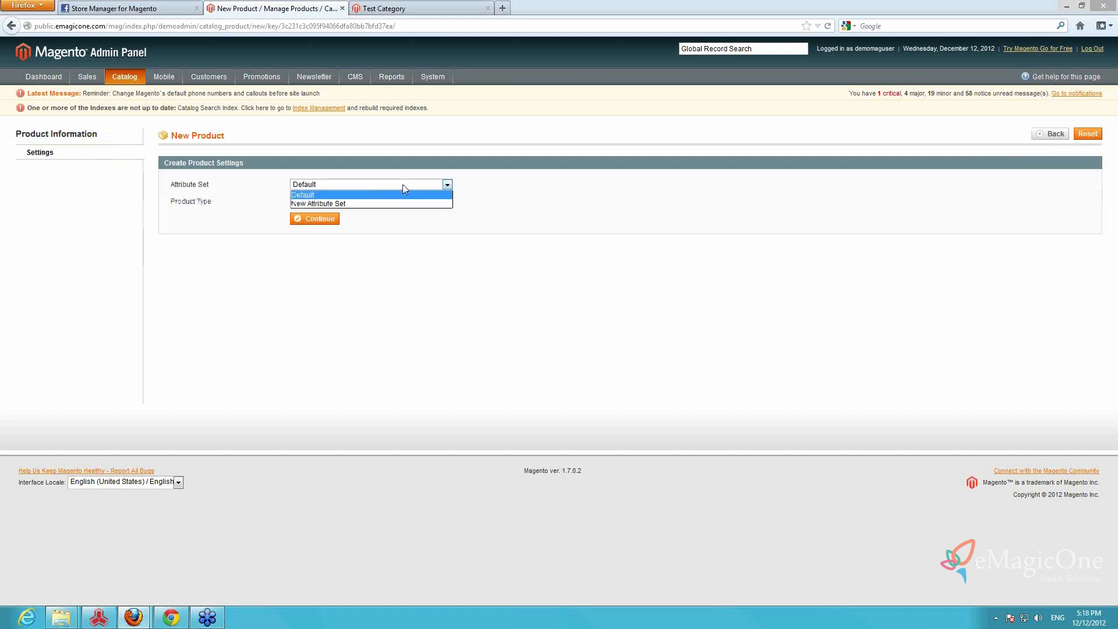
click(405, 187)
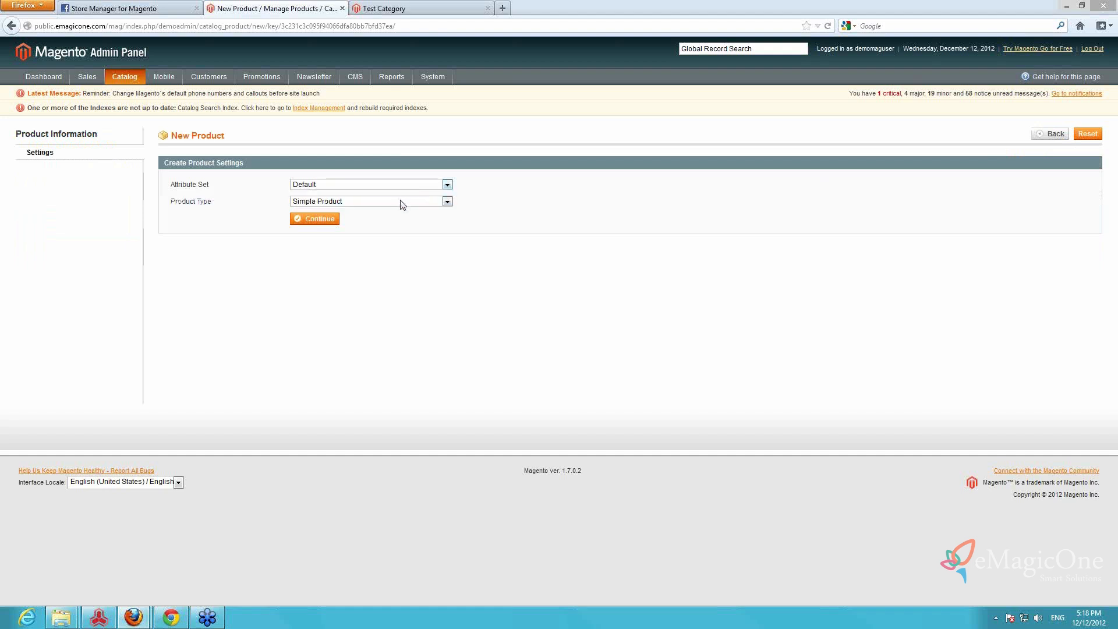
Set the product type to Configurable Product and choose color and size as its configurable attributes
click(400, 201)
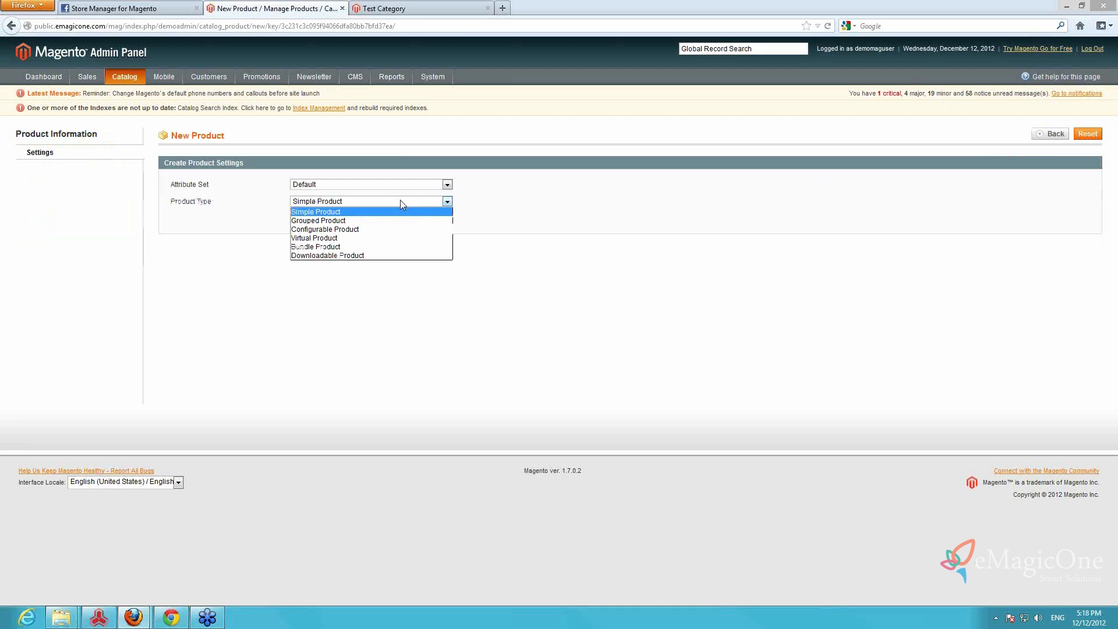
click(365, 231)
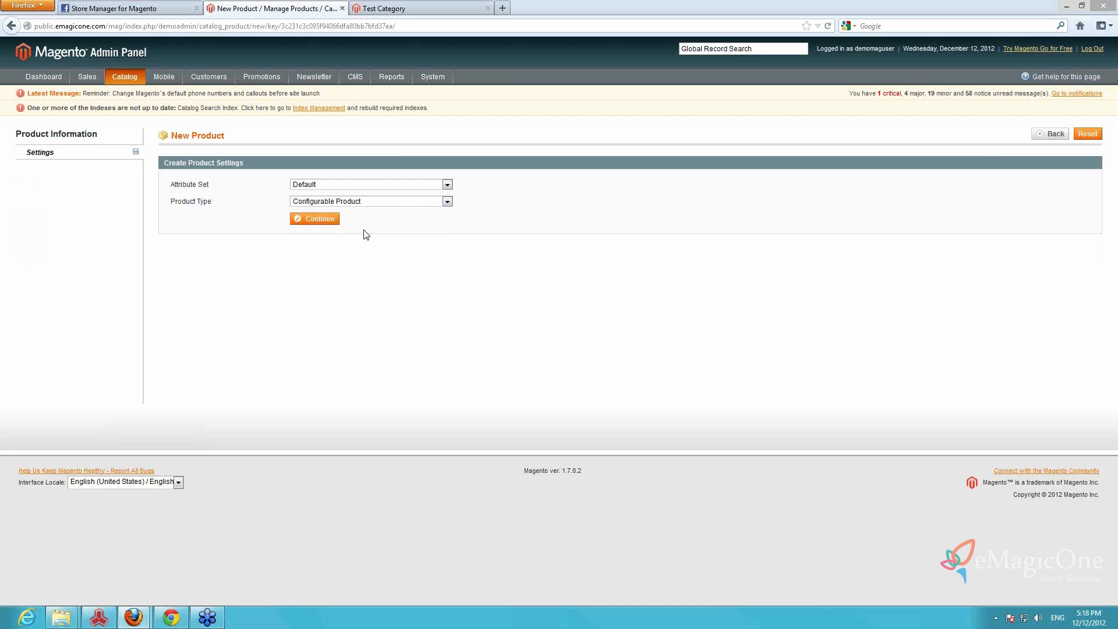
click(315, 219)
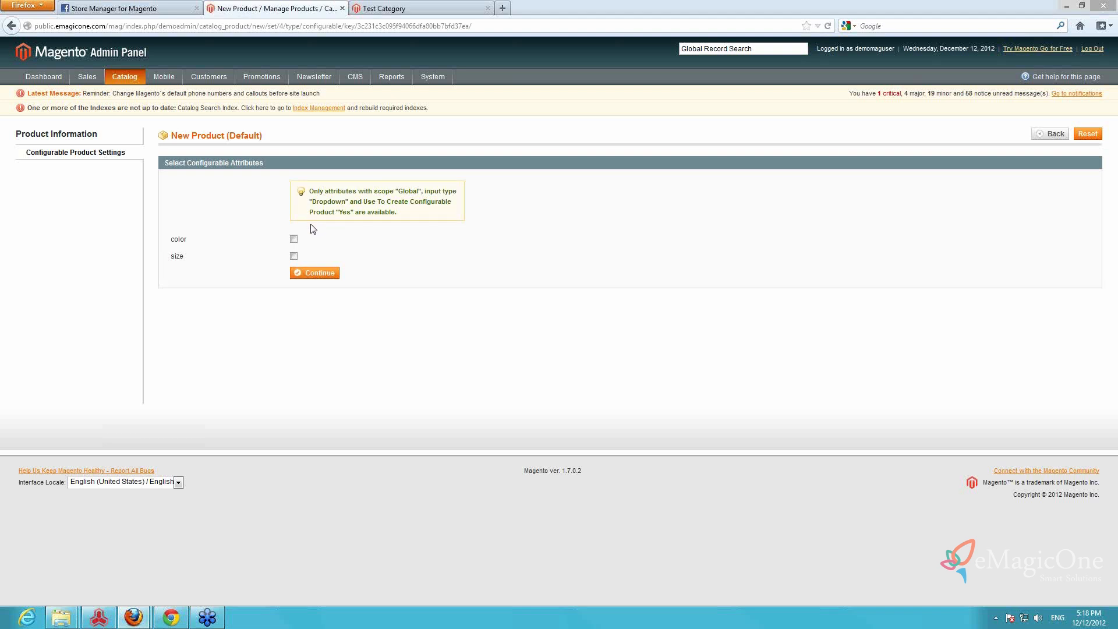
click(294, 239)
click(317, 274)
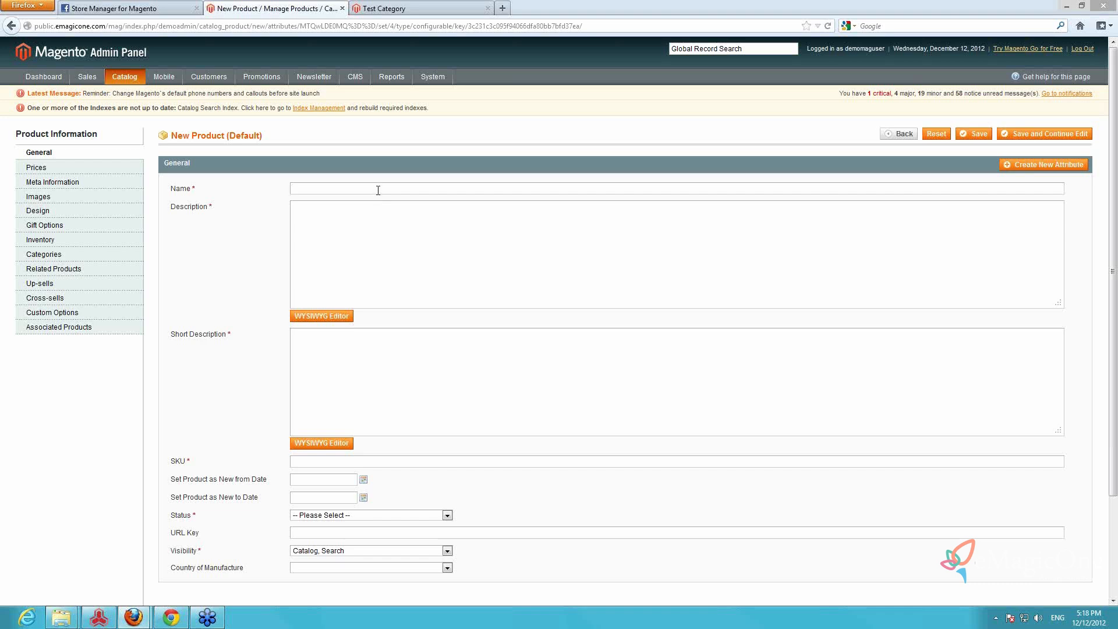
Enter "Tshirt" as the new product's name, description and short description
text(t)
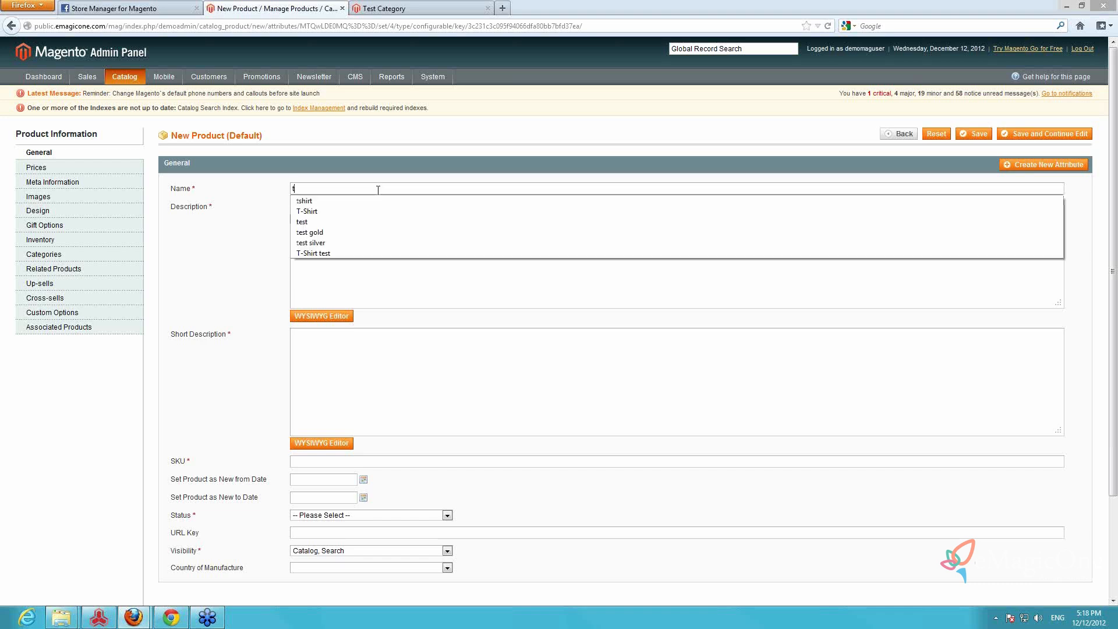
text(shirt)
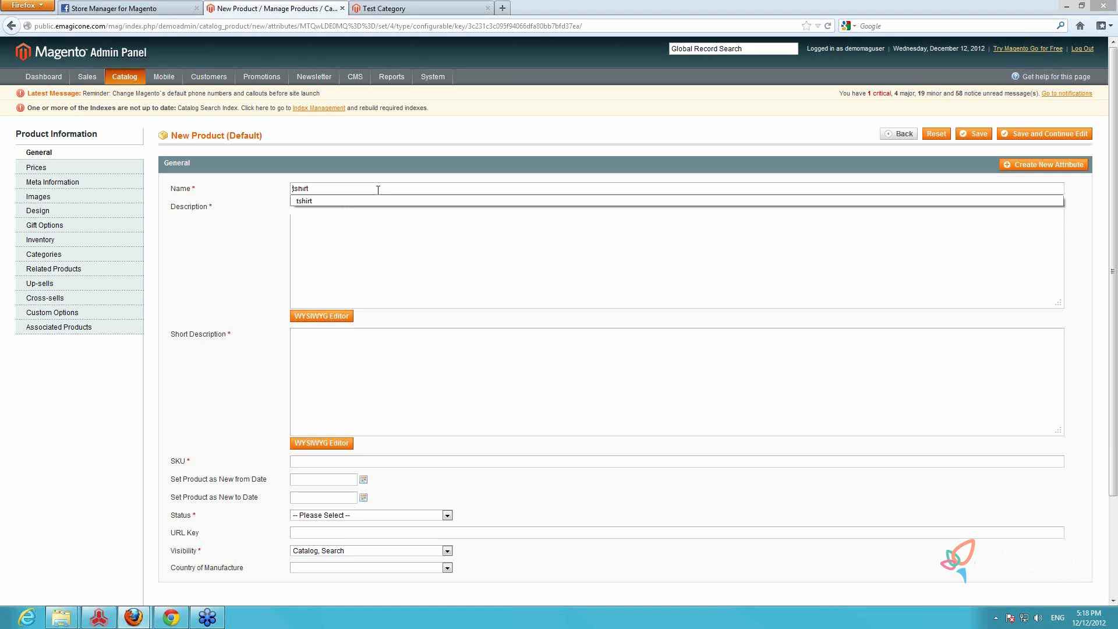
key(Delete)
text(Tshirt)
key(ctrl+a)
key(ctrl+c)
click(375, 229)
key(ctrl+v)
click(371, 348)
key(ctrl+v)
Set the product's SKU to "tshirt" in lowercase
click(376, 460)
key(ctrl+v)
key(Delete)
text(t)
key(Escape)
Set the product's status to Enabled and keep its visibility as Catalog, Search
scroll(425, 440, down, 3)
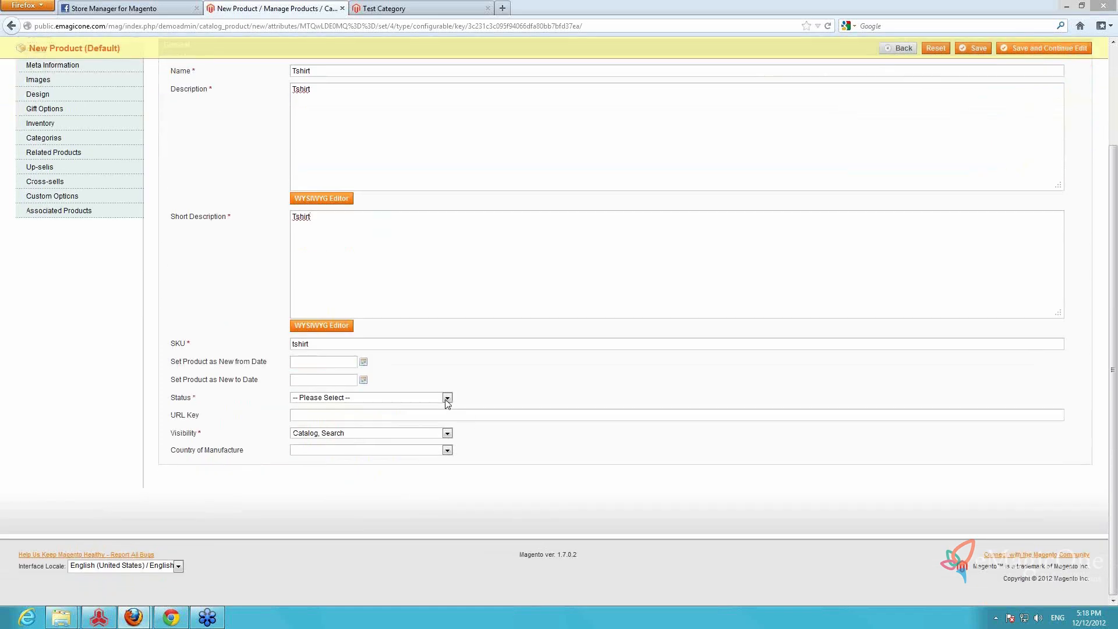
click(447, 399)
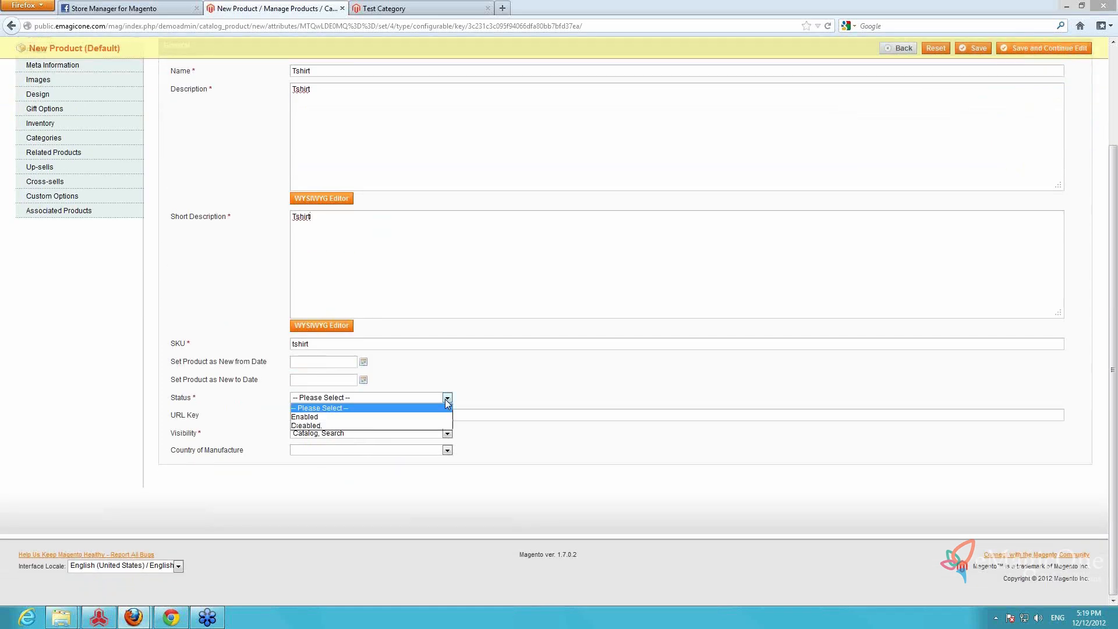
click(326, 417)
click(447, 436)
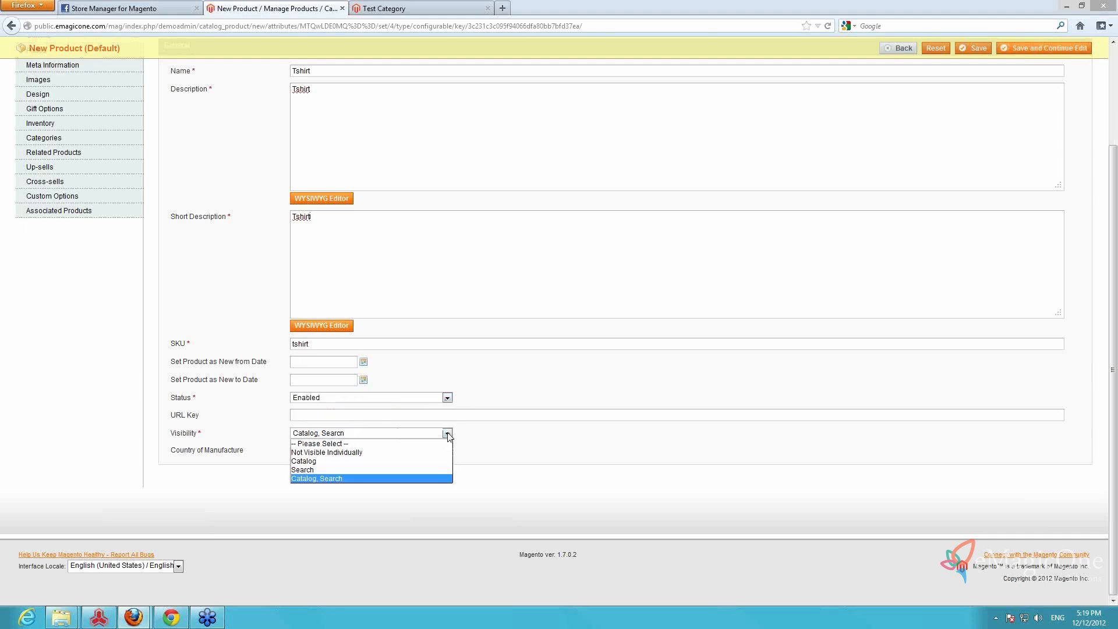
click(448, 435)
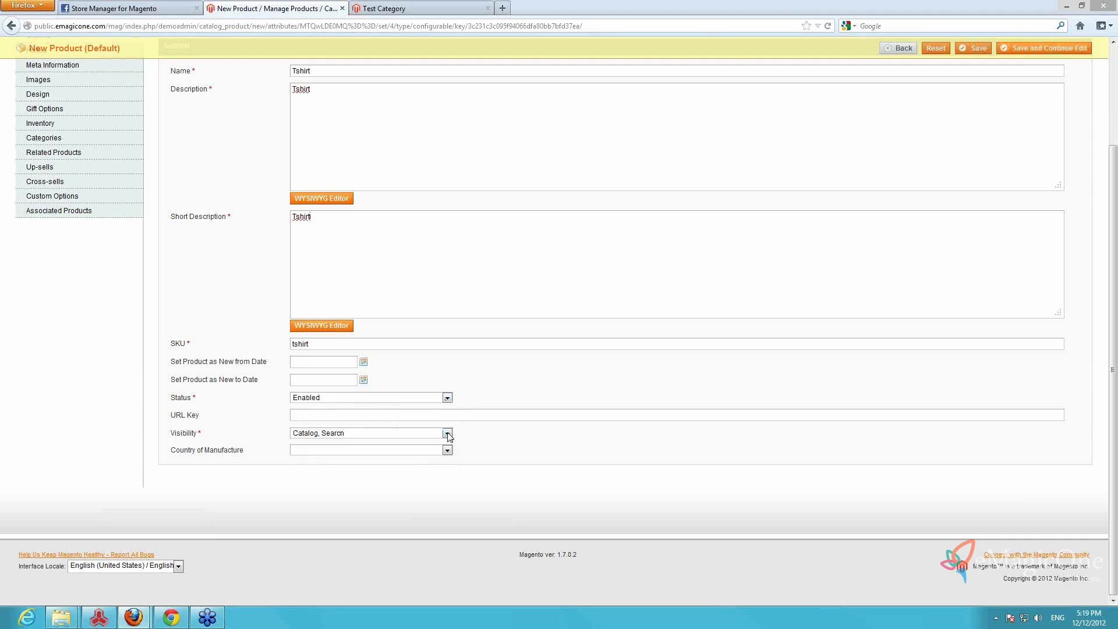
Set the product's price to 100 USD and its tax class to None
scroll(78, 229, up, 2)
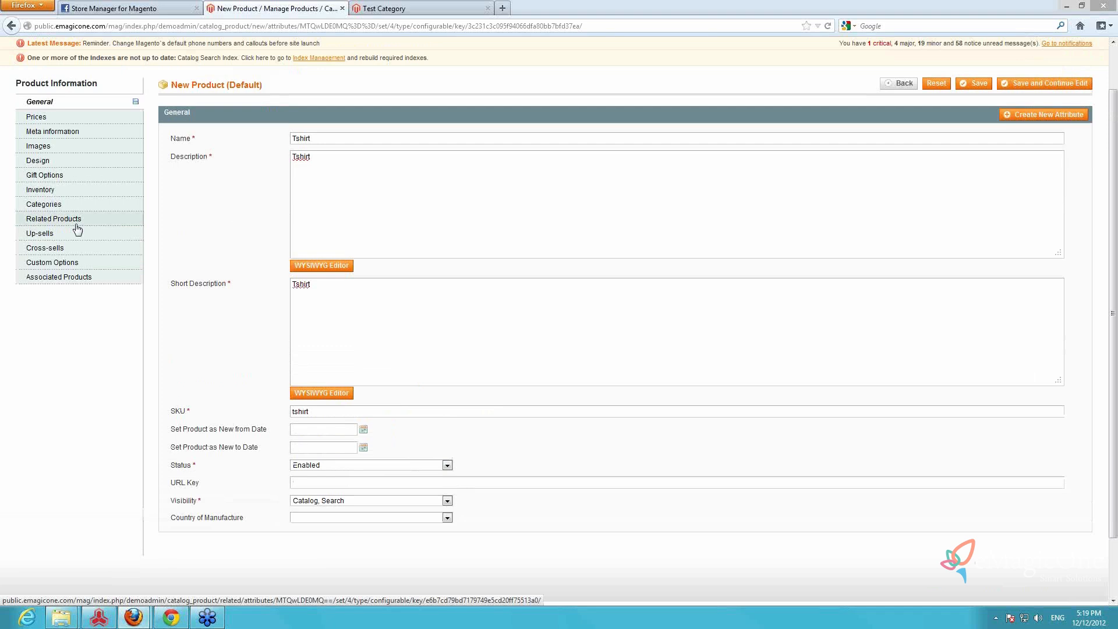
click(79, 119)
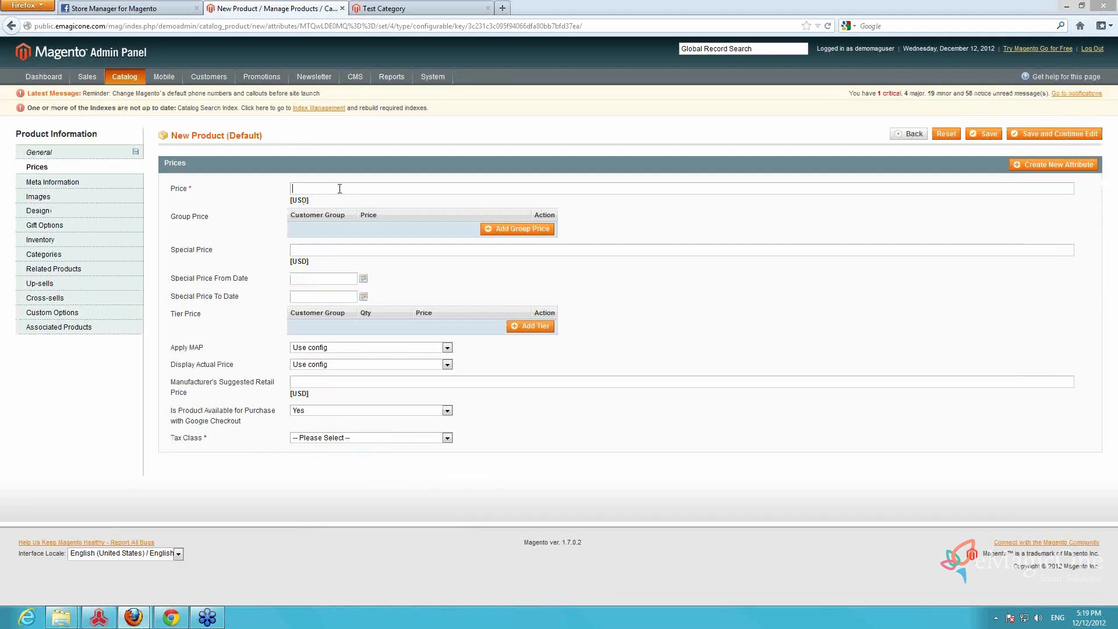
text(100)
click(337, 148)
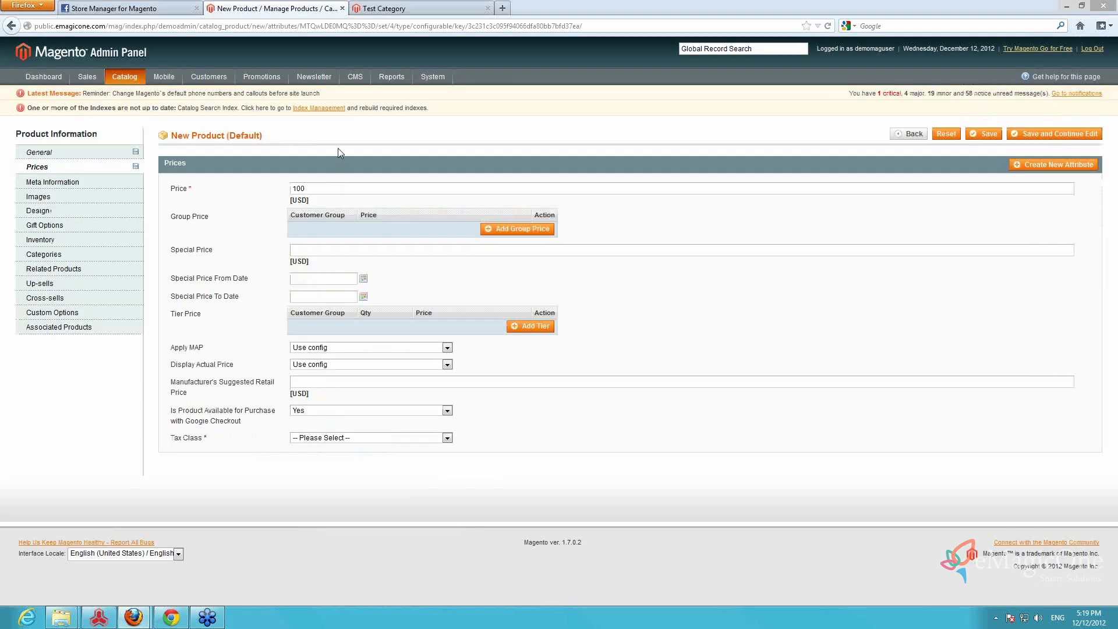
click(366, 440)
click(351, 457)
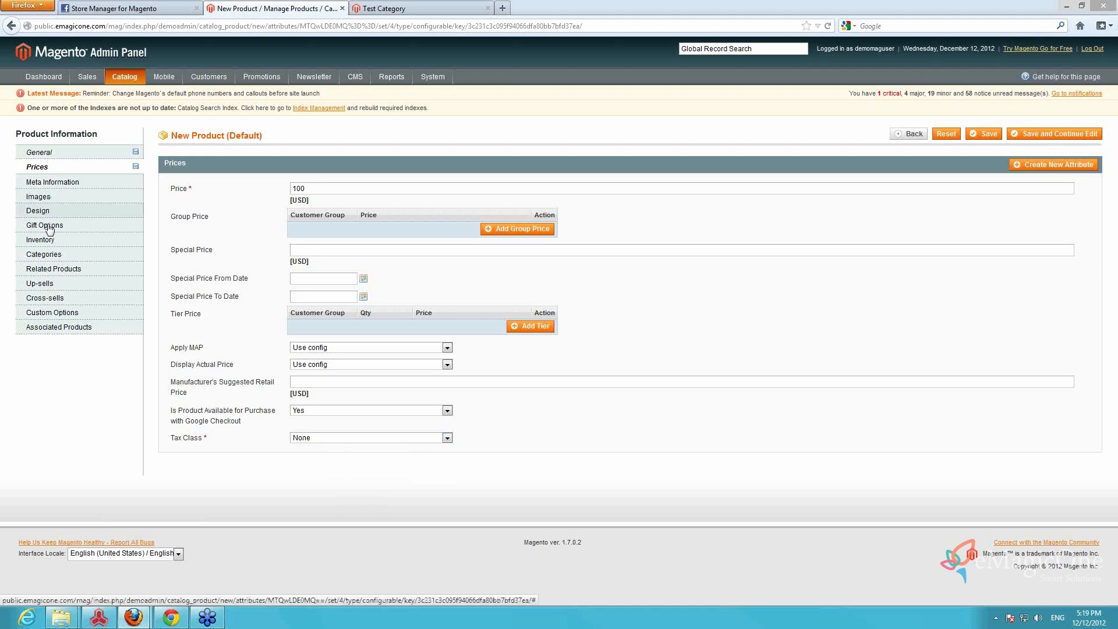
Set the product's stock availability to In Stock and assign it to Test Category
click(51, 244)
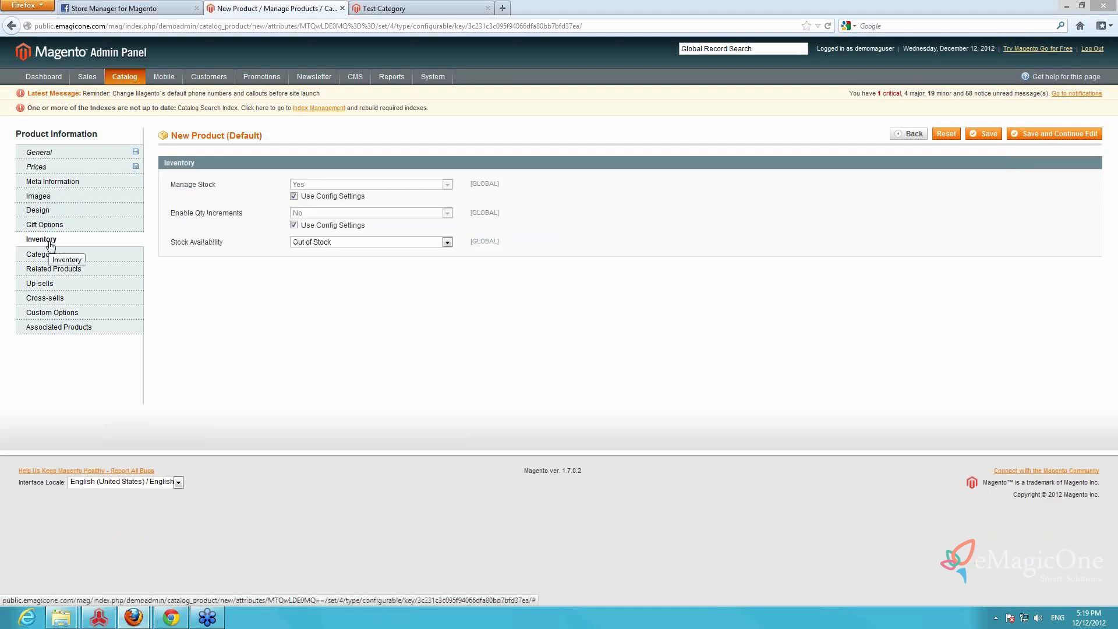
click(364, 243)
click(329, 252)
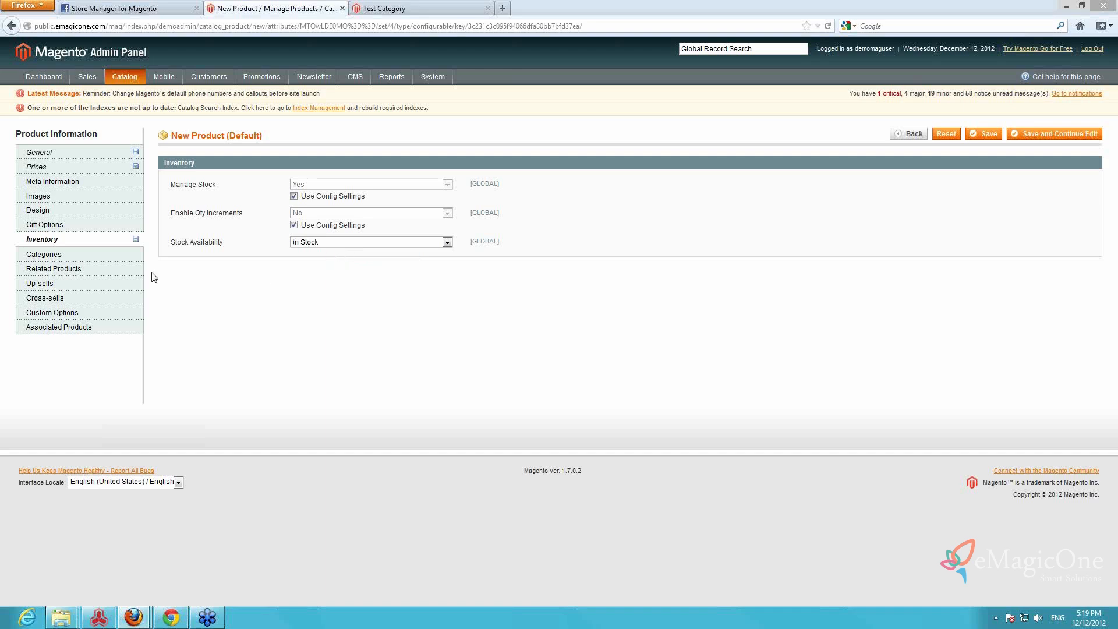
click(89, 256)
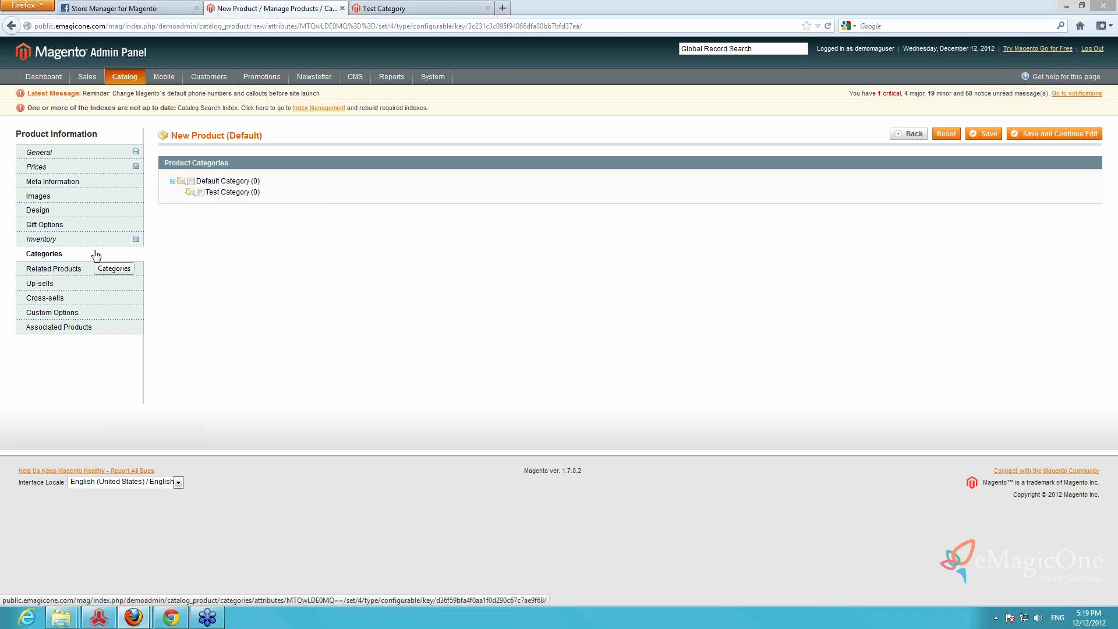
click(201, 193)
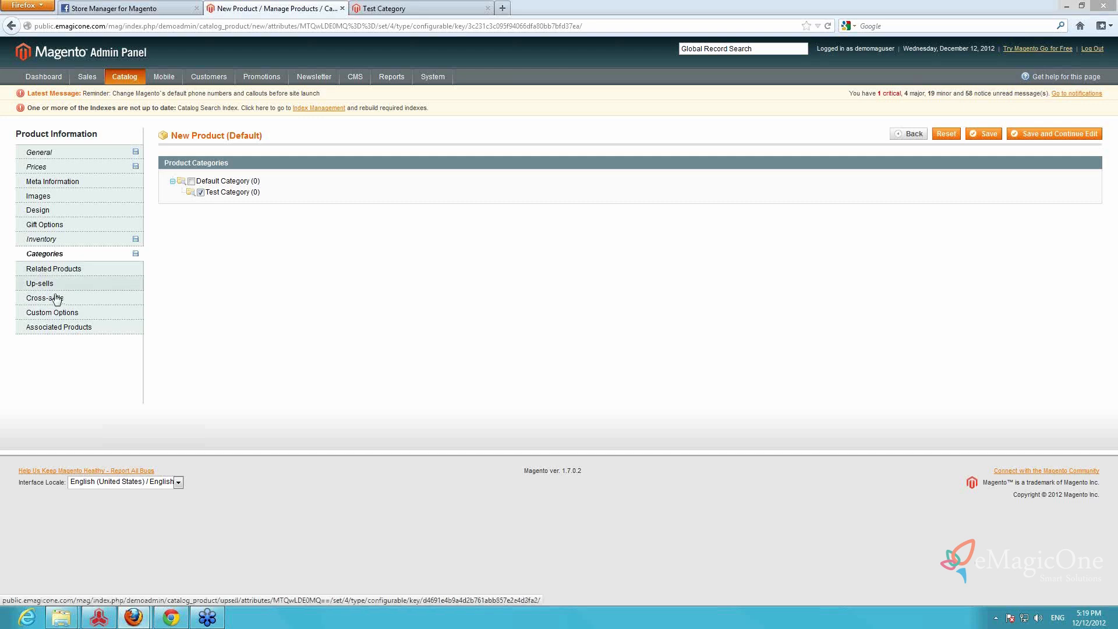
Open the product's associated products section and save the product while continuing to edit it
click(60, 328)
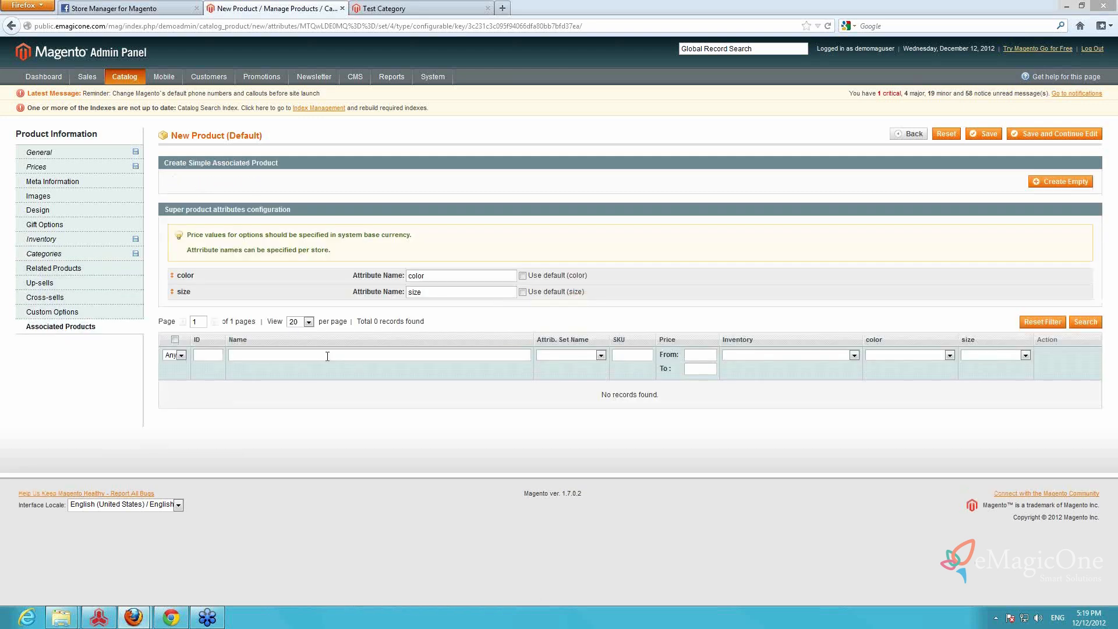
click(1048, 137)
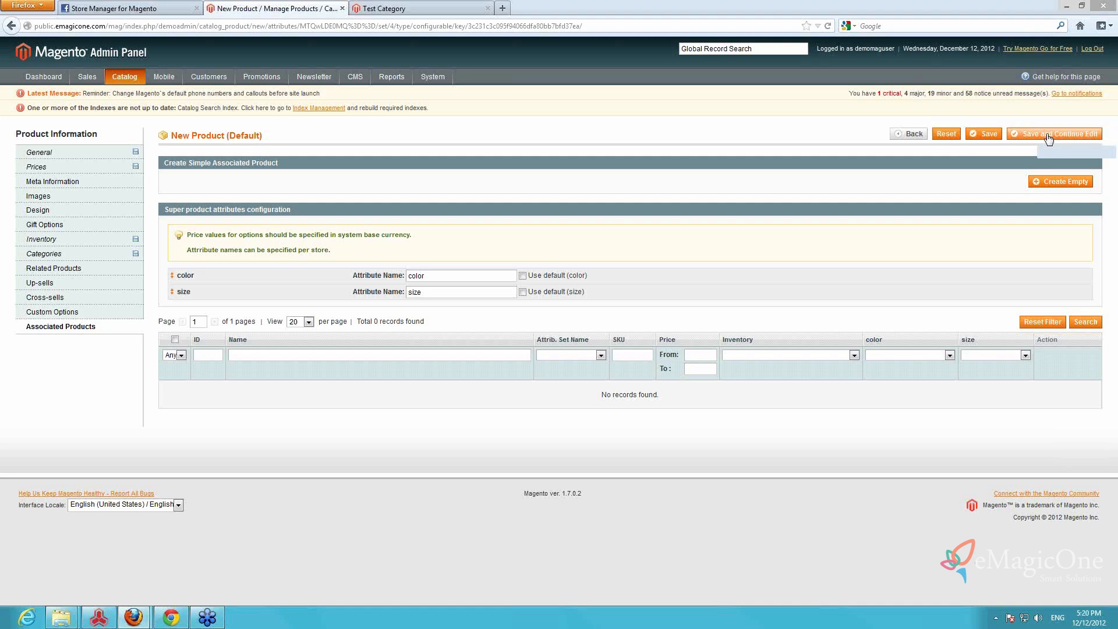
click(1048, 134)
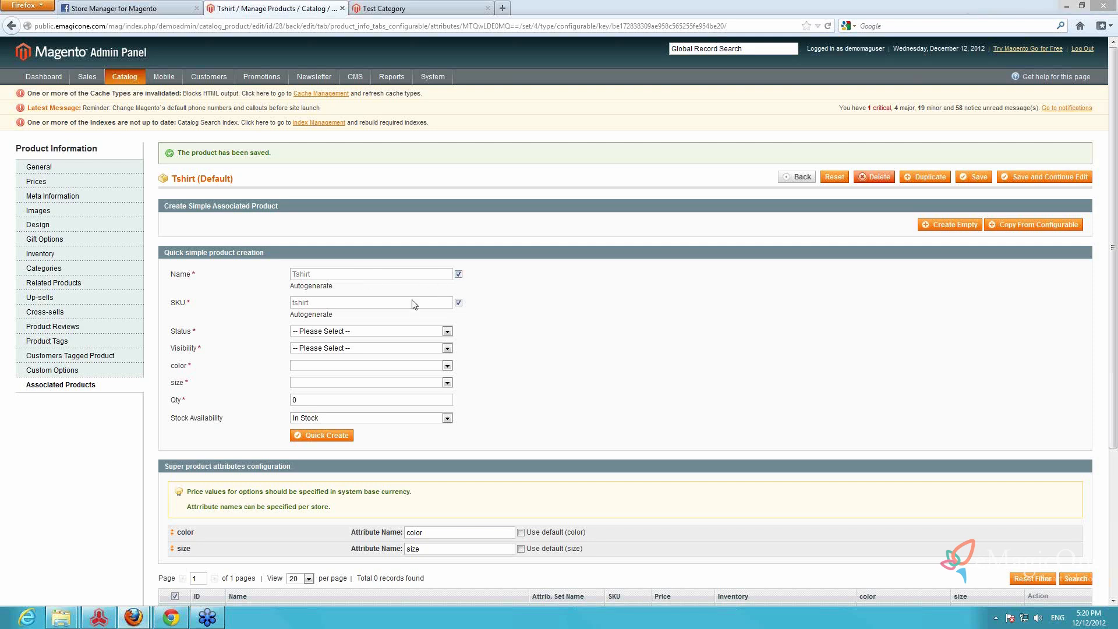
For the quick simple product, set the status to Enabled and visibility to Not Visible Individually
click(446, 331)
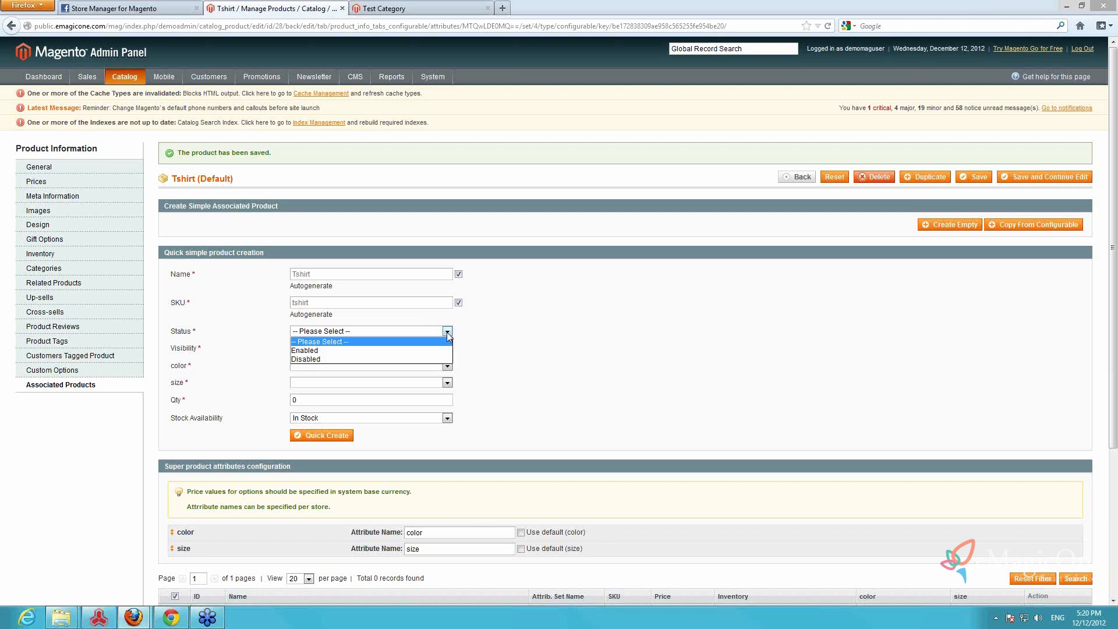
click(338, 350)
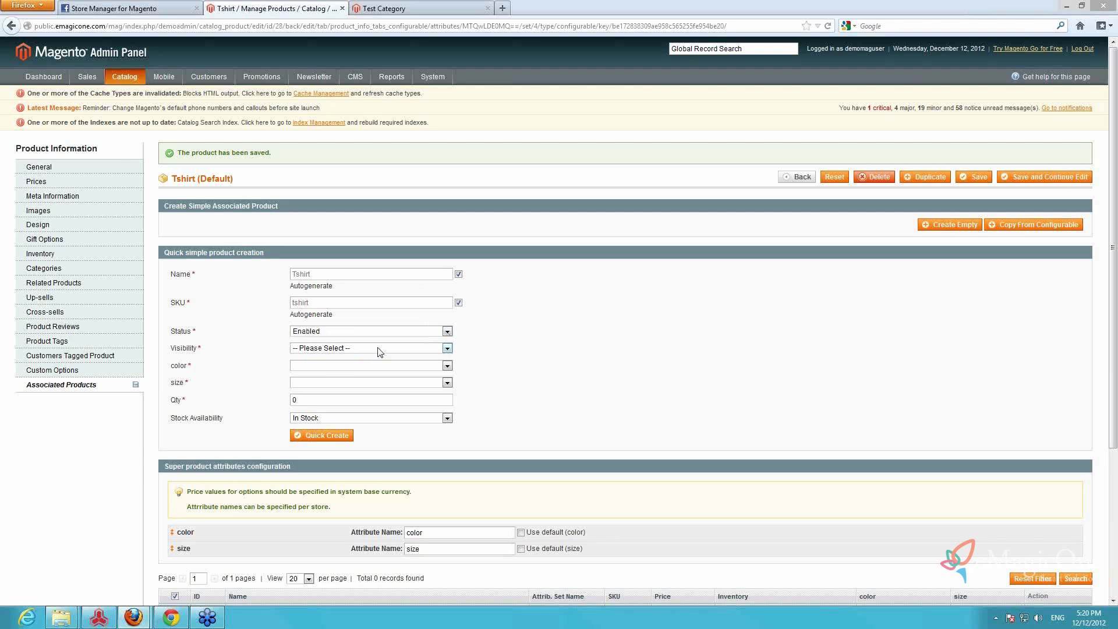
click(378, 348)
click(357, 368)
Set the quick simple product's color to white, its size to l and its quantity to 10
click(357, 365)
click(329, 397)
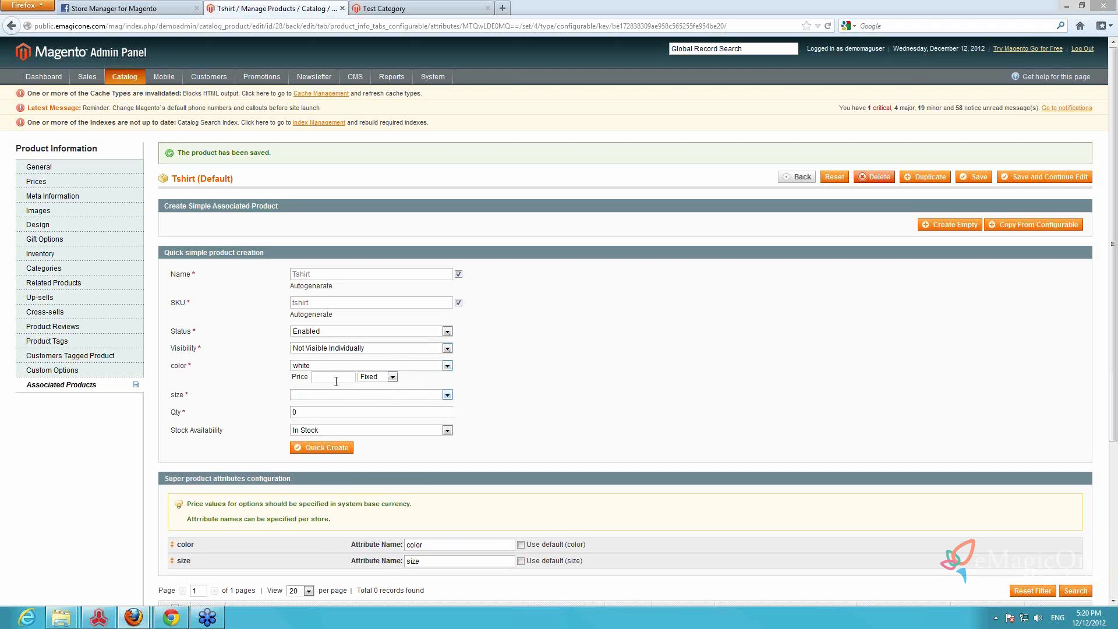
click(326, 396)
click(314, 411)
double_click(320, 424)
text(10)
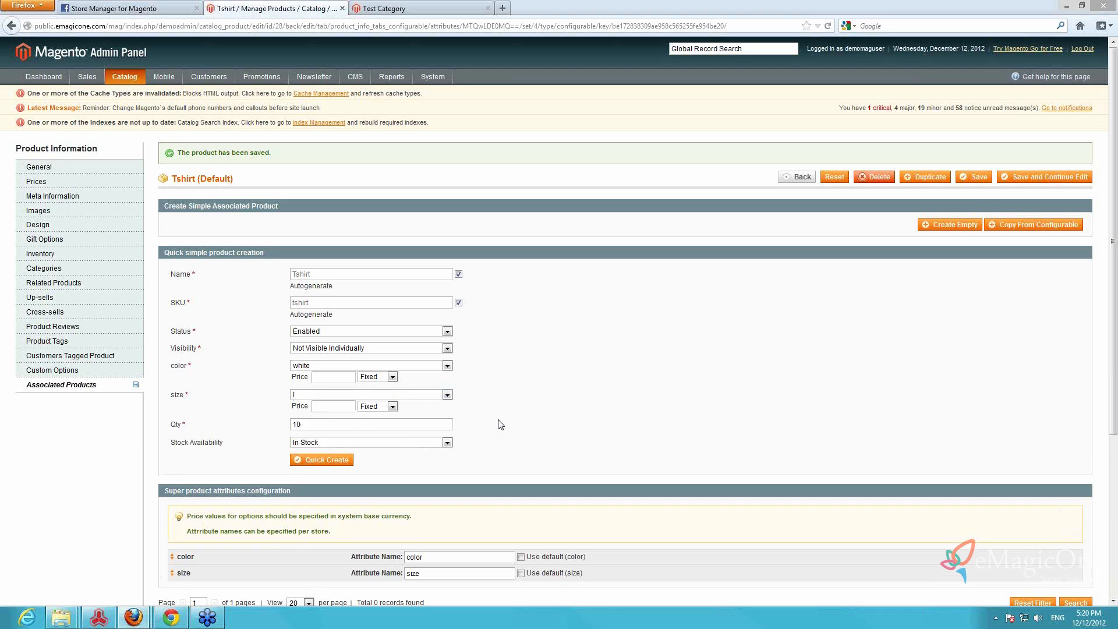
Create the white l simple product and another one with color white and size m
click(326, 459)
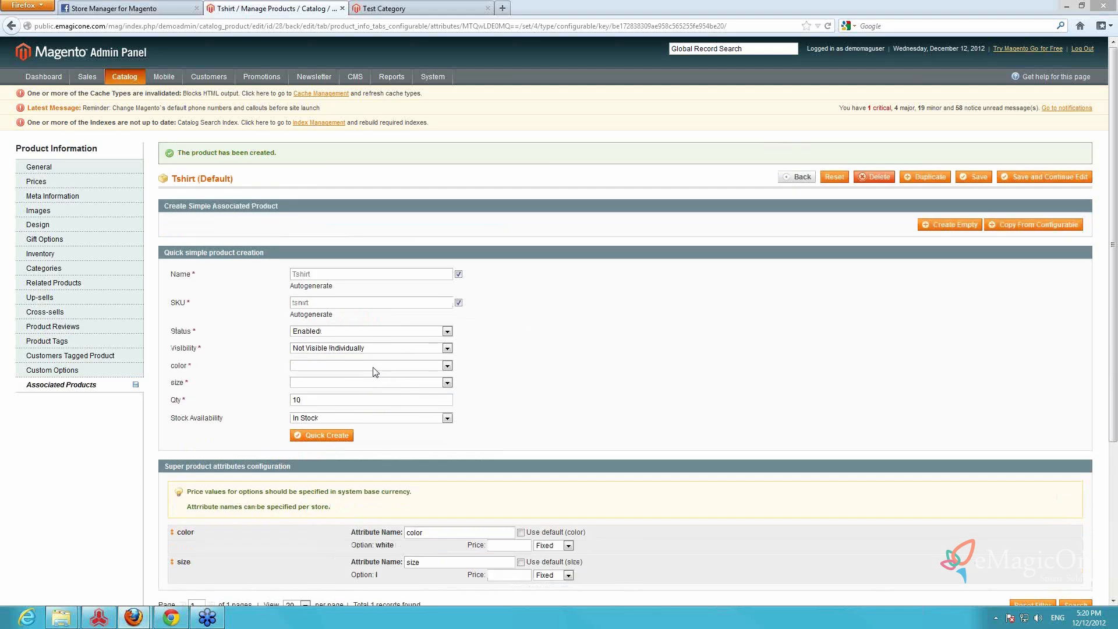
click(357, 365)
click(320, 394)
click(326, 383)
click(338, 407)
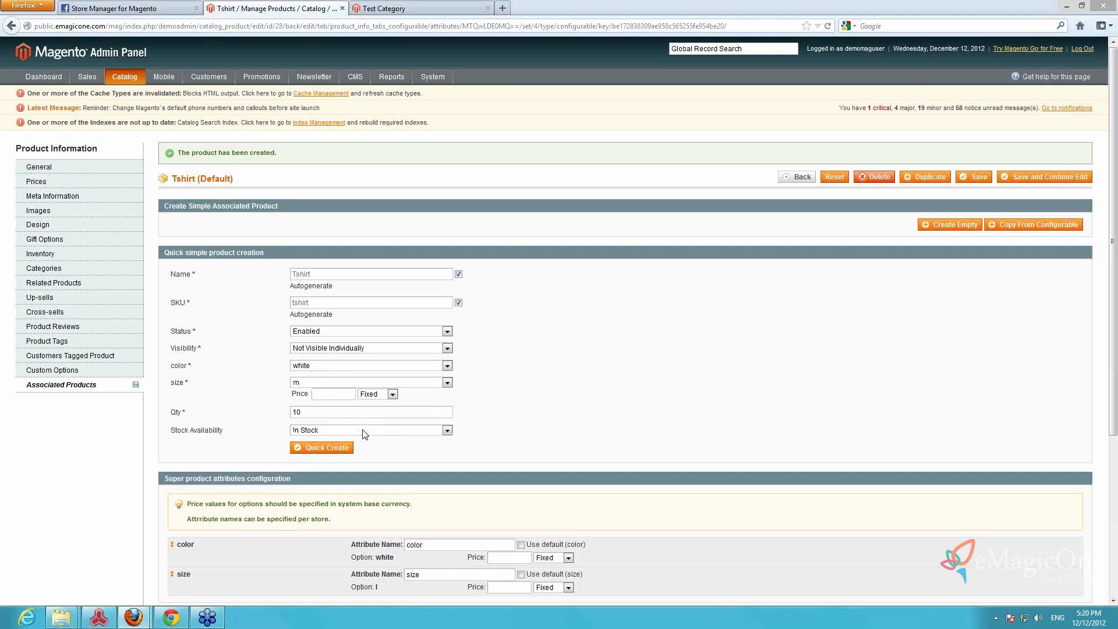
click(344, 448)
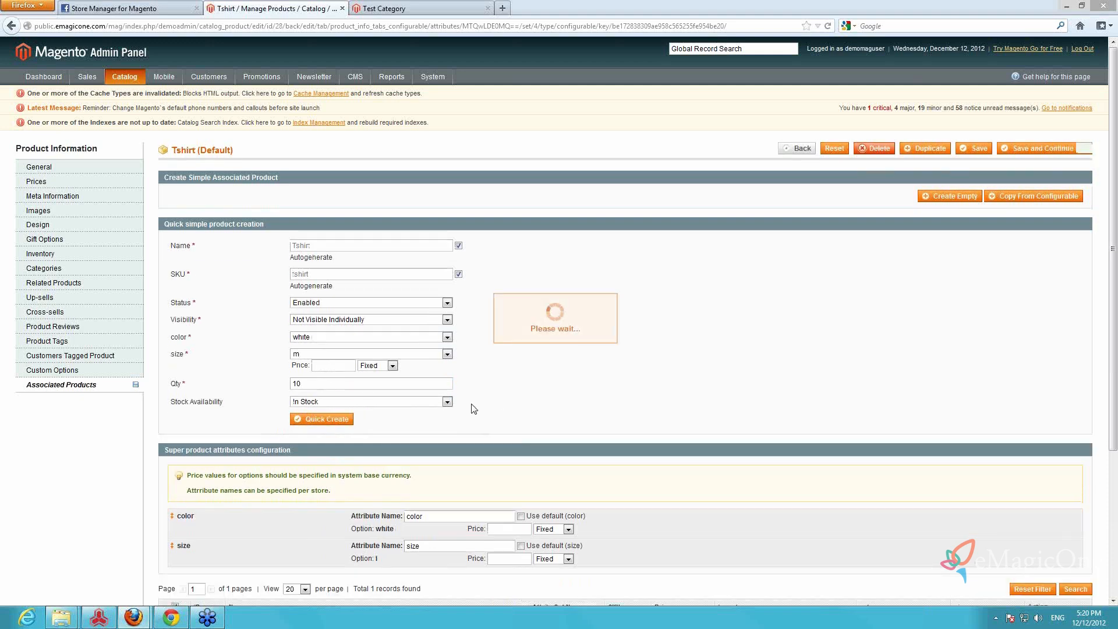
Quick-create an associated simple product with color white and size s
click(349, 366)
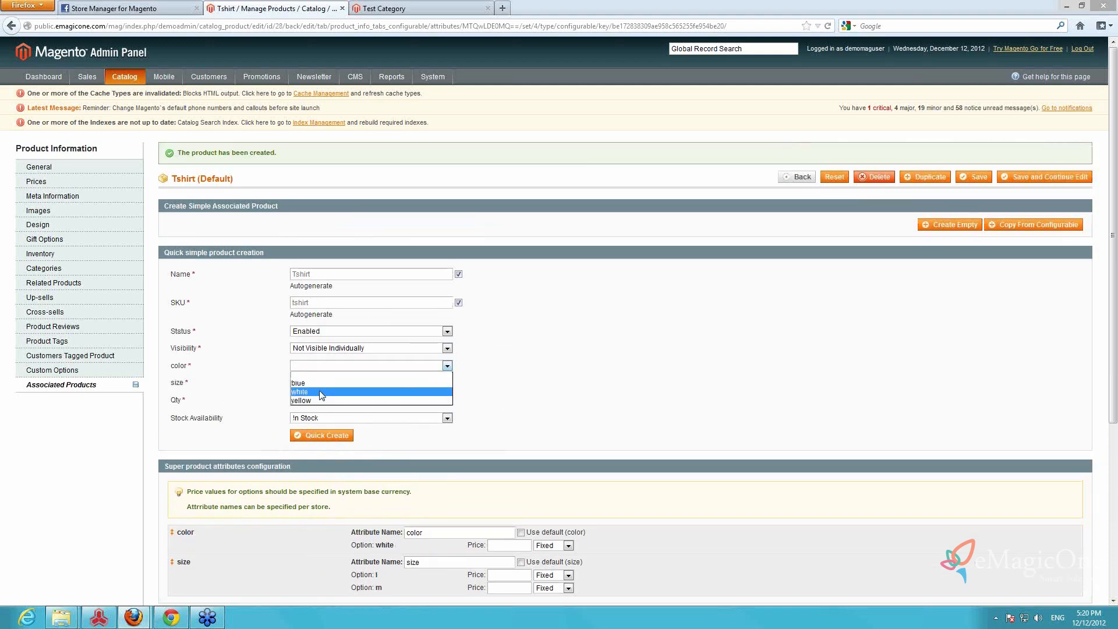
click(321, 392)
click(323, 382)
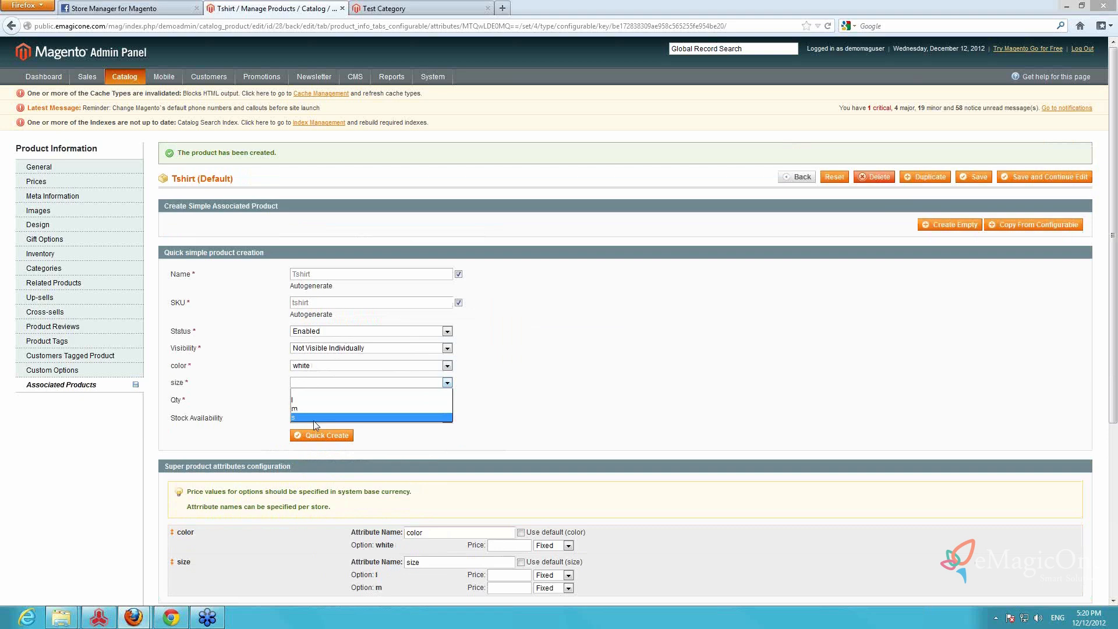
click(313, 420)
click(326, 449)
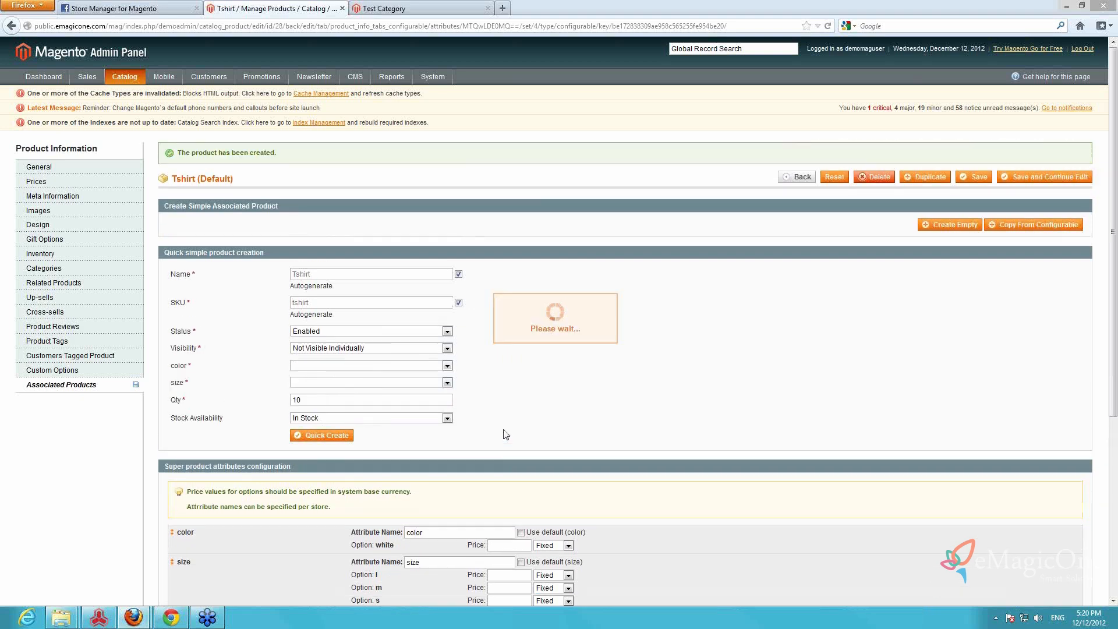
Quick-create an associated simple product with color blue and size m
click(422, 366)
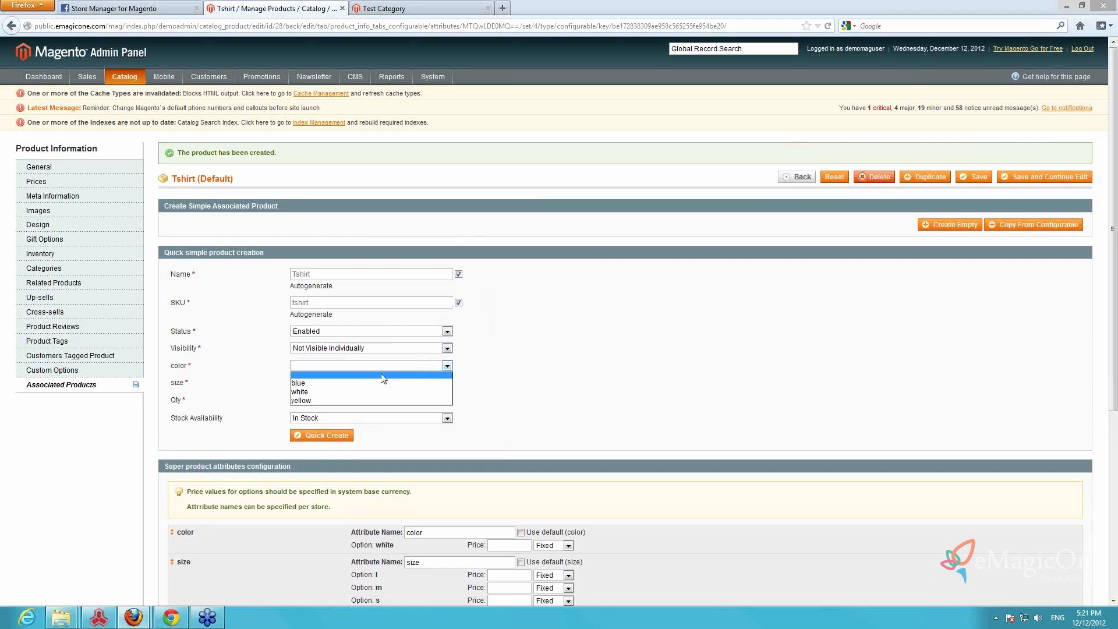
click(344, 385)
click(350, 395)
click(315, 423)
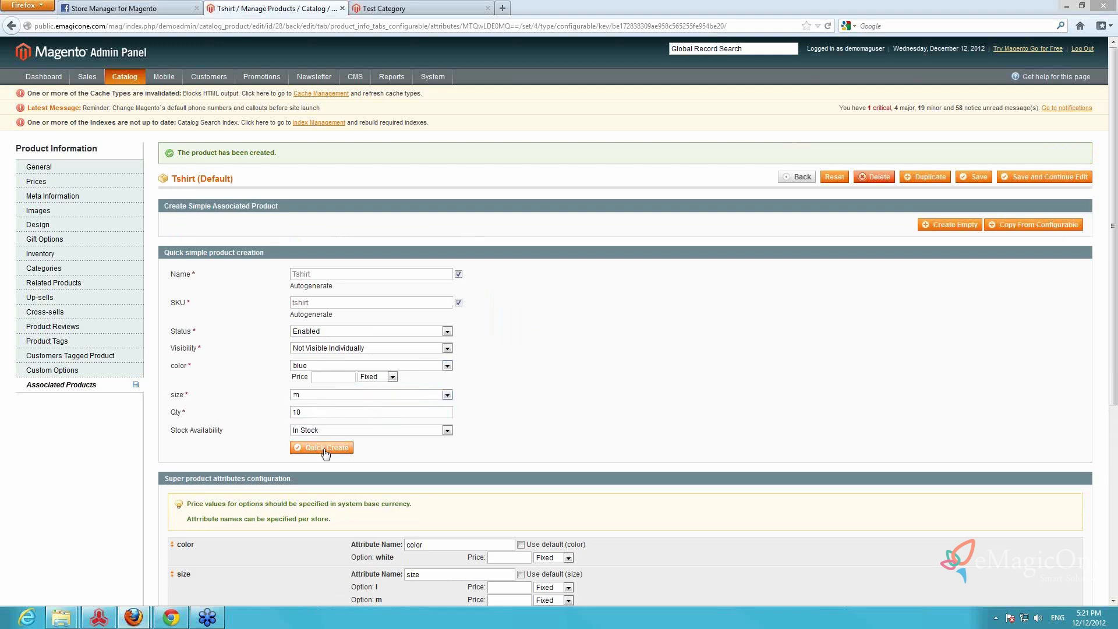
click(324, 449)
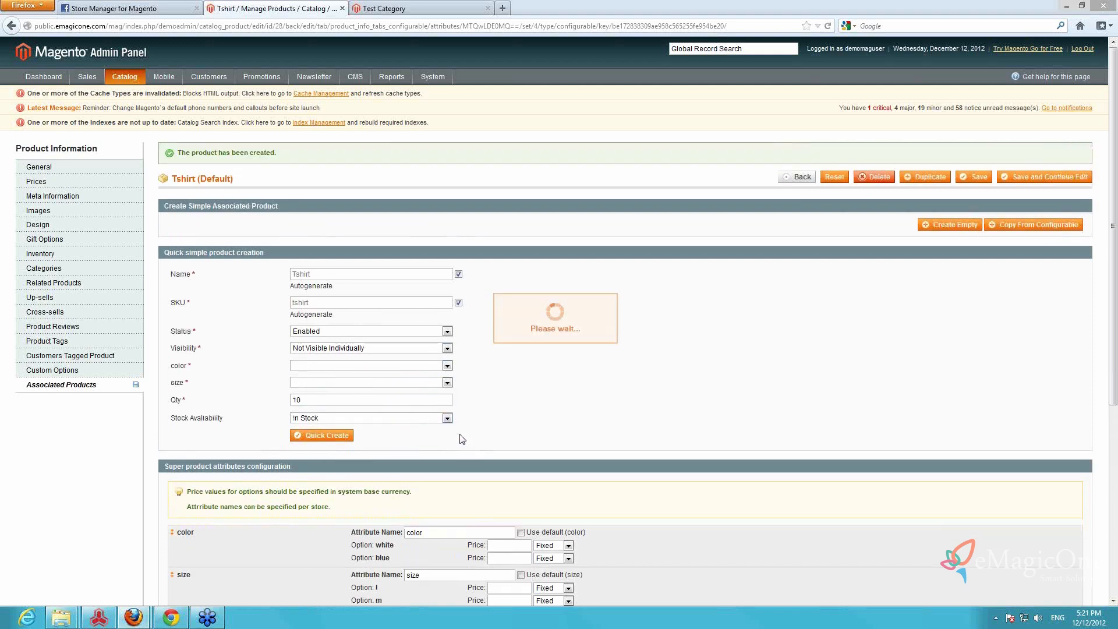
Quick-create an associated simple product with color yellow and size l
click(447, 365)
click(325, 401)
click(353, 396)
click(323, 412)
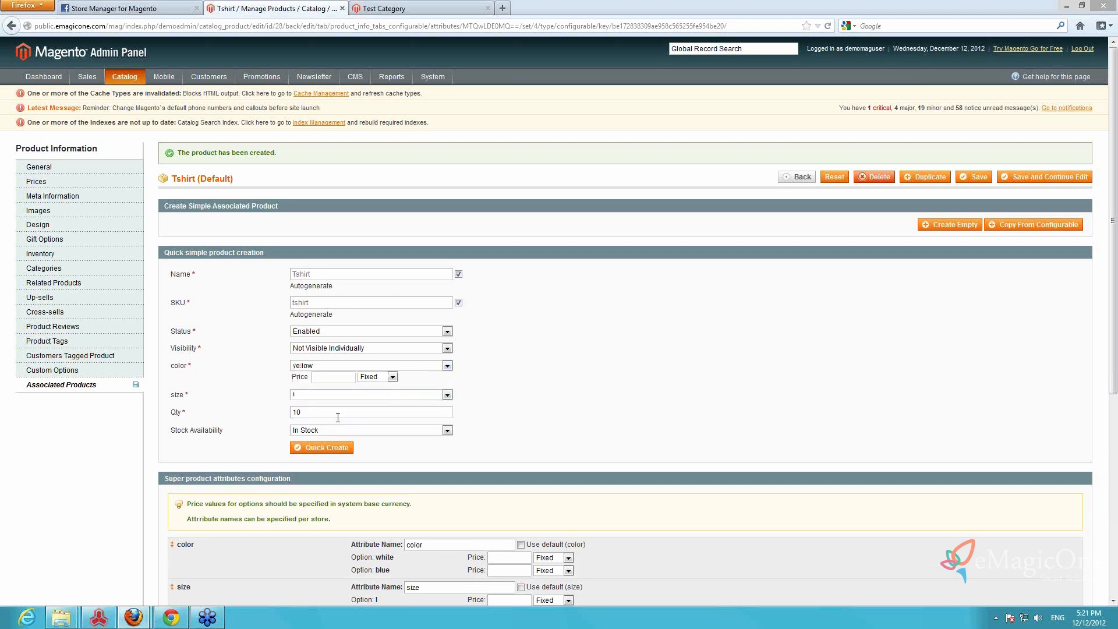
click(321, 448)
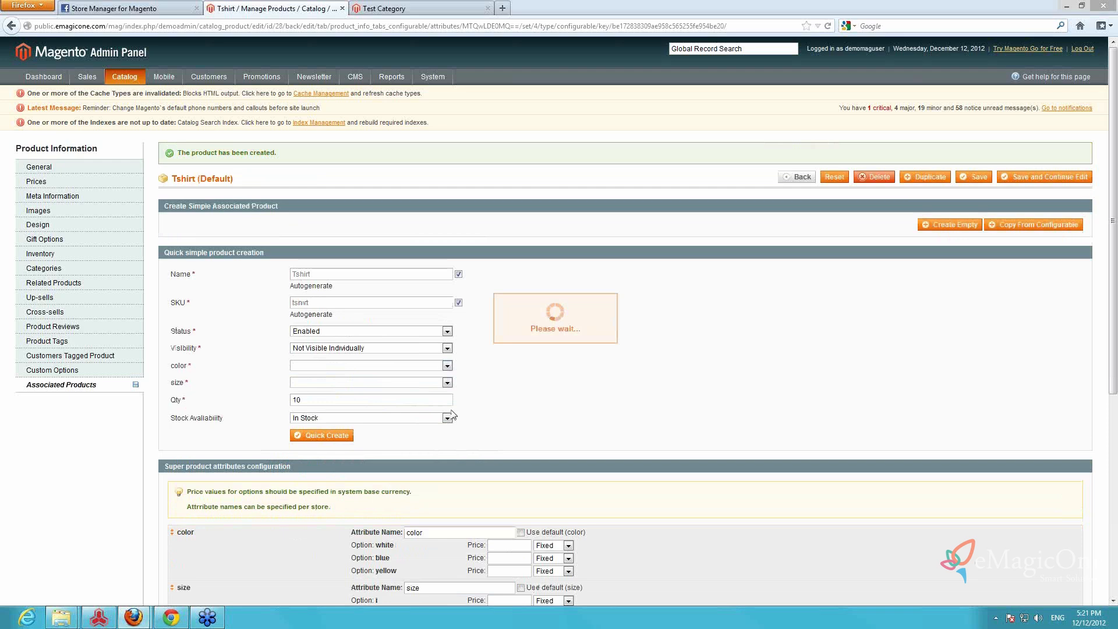
Quick-create an associated simple product with color yellow and size s
click(447, 366)
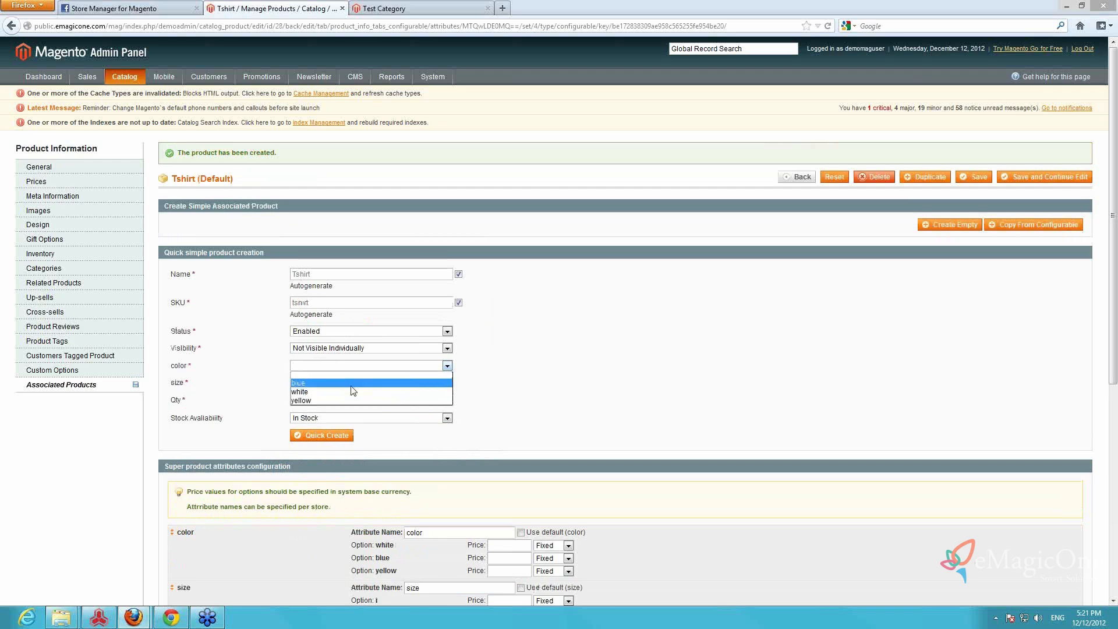
click(373, 400)
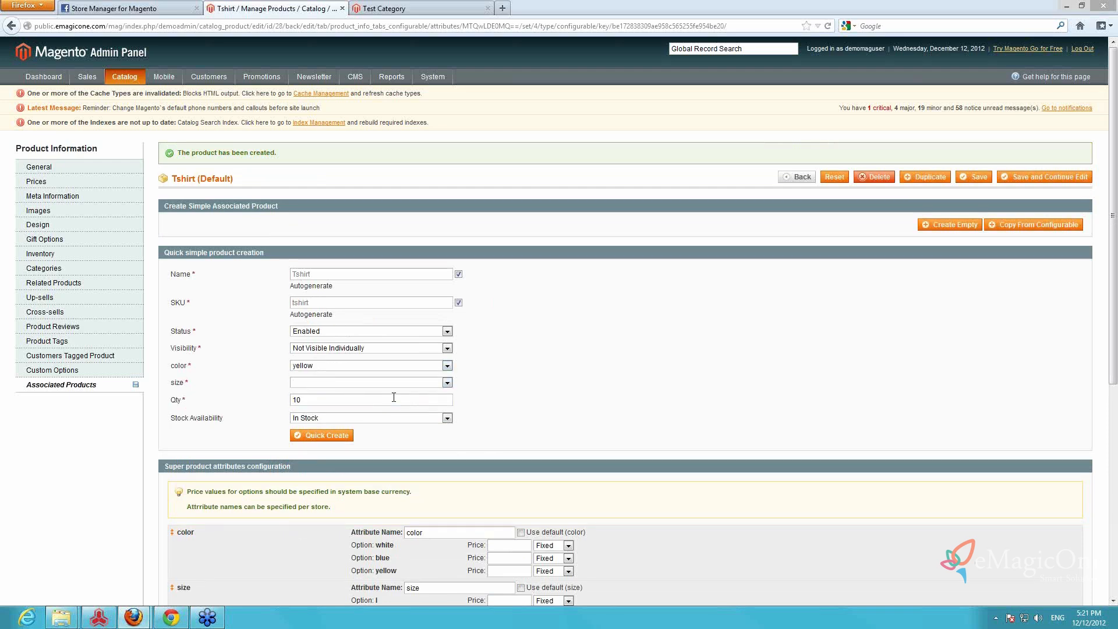
click(402, 383)
click(343, 417)
click(324, 435)
Check the list of associated simple products and save the configurable Tshirt product
scroll(541, 428, down, 2)
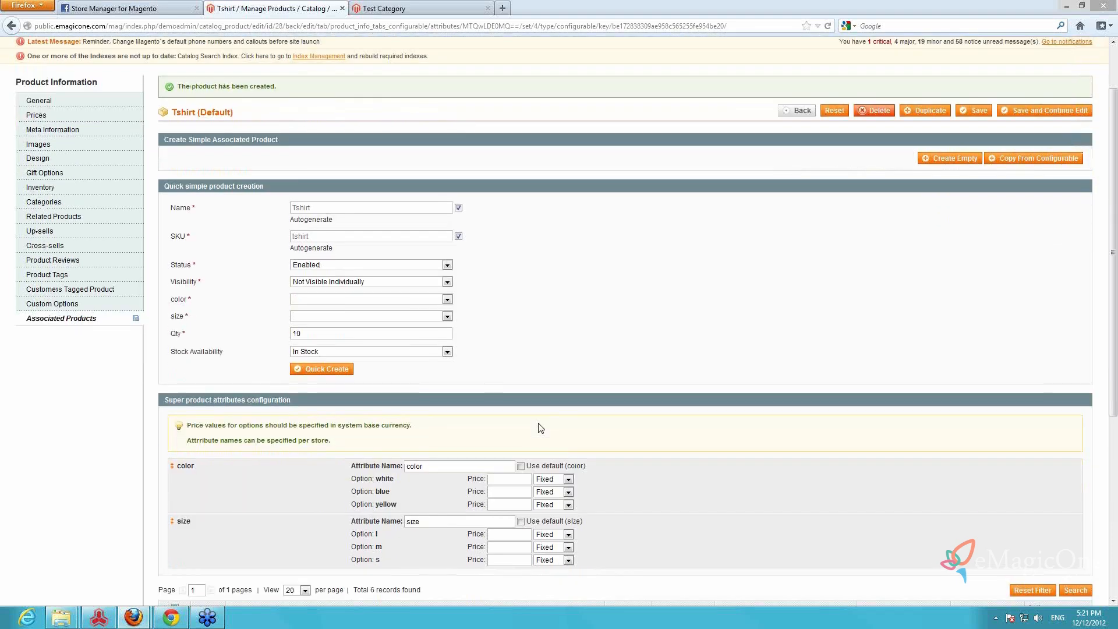
scroll(541, 428, down, 8)
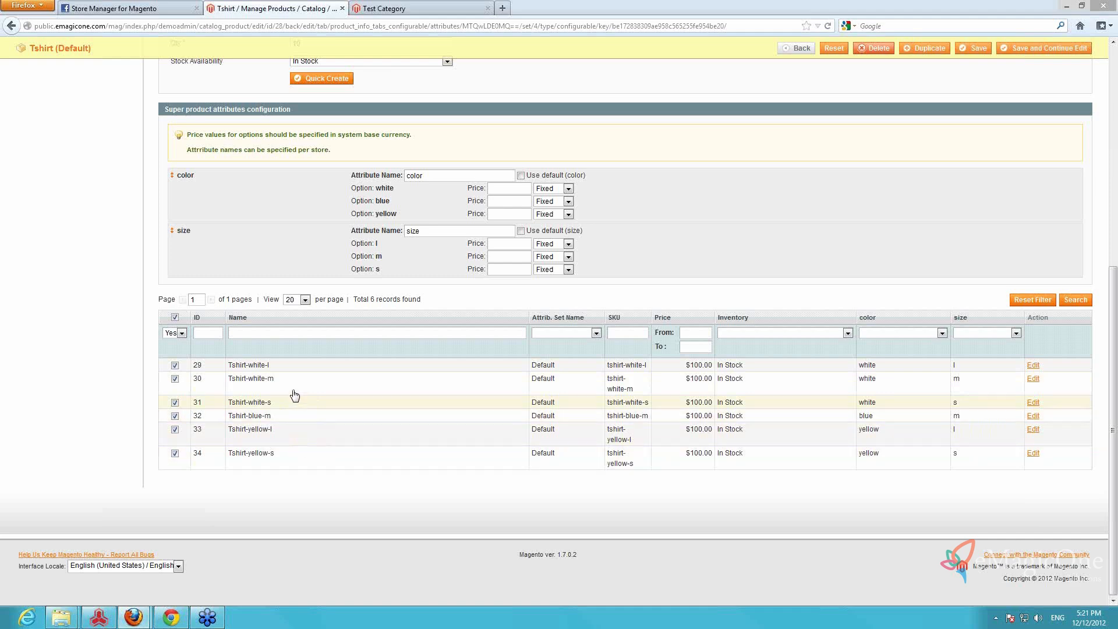
scroll(894, 242, up, 6)
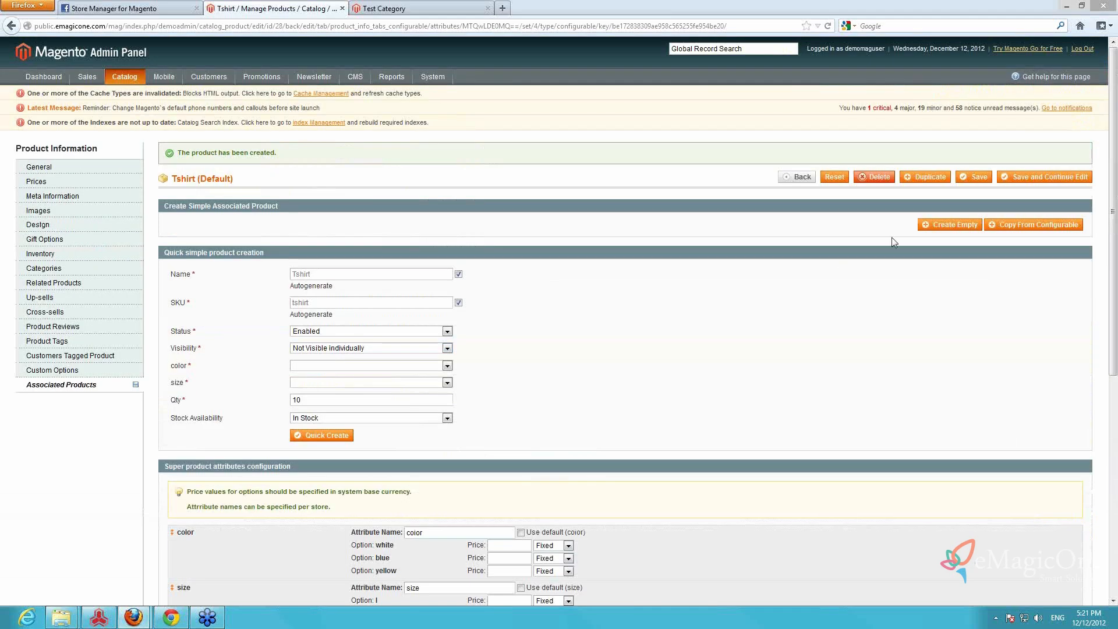
click(970, 176)
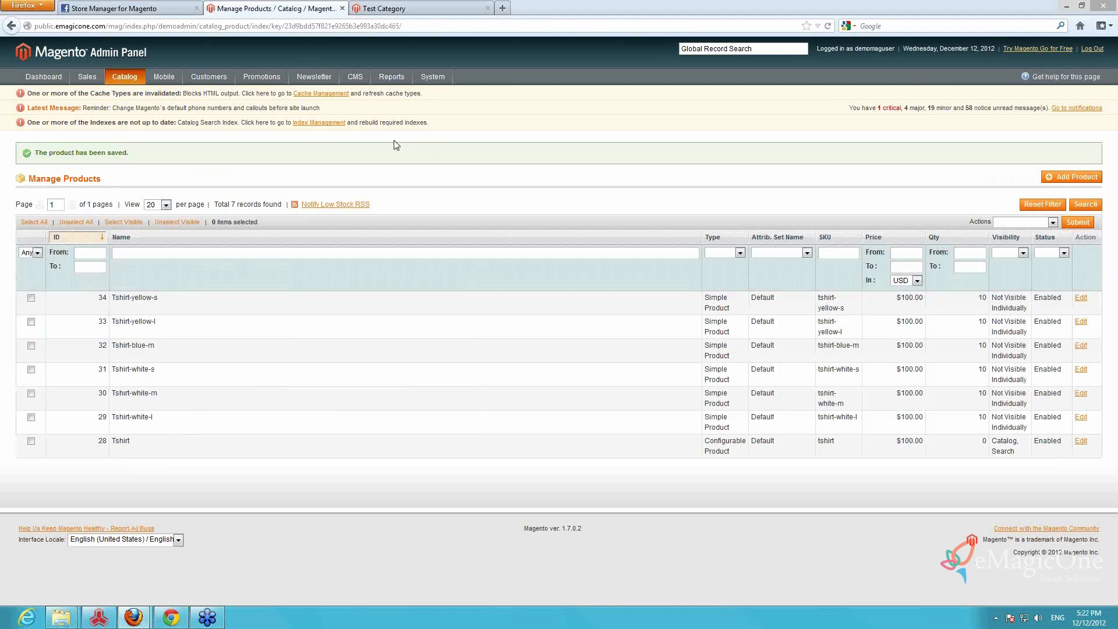
Open Index Management and reindex the data of all indexes
click(323, 123)
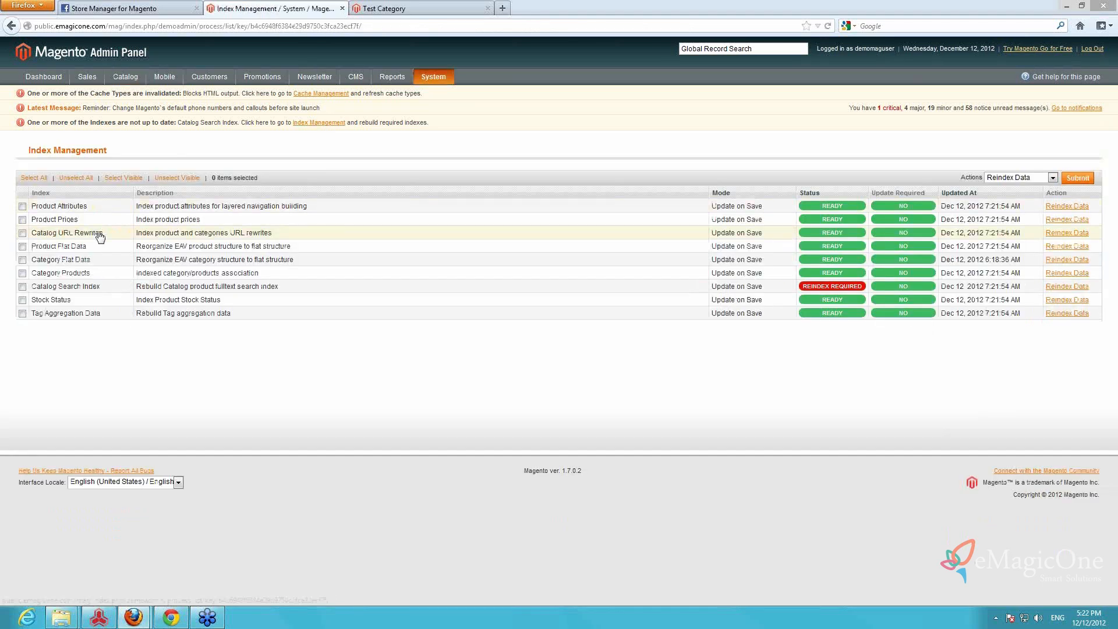
click(33, 178)
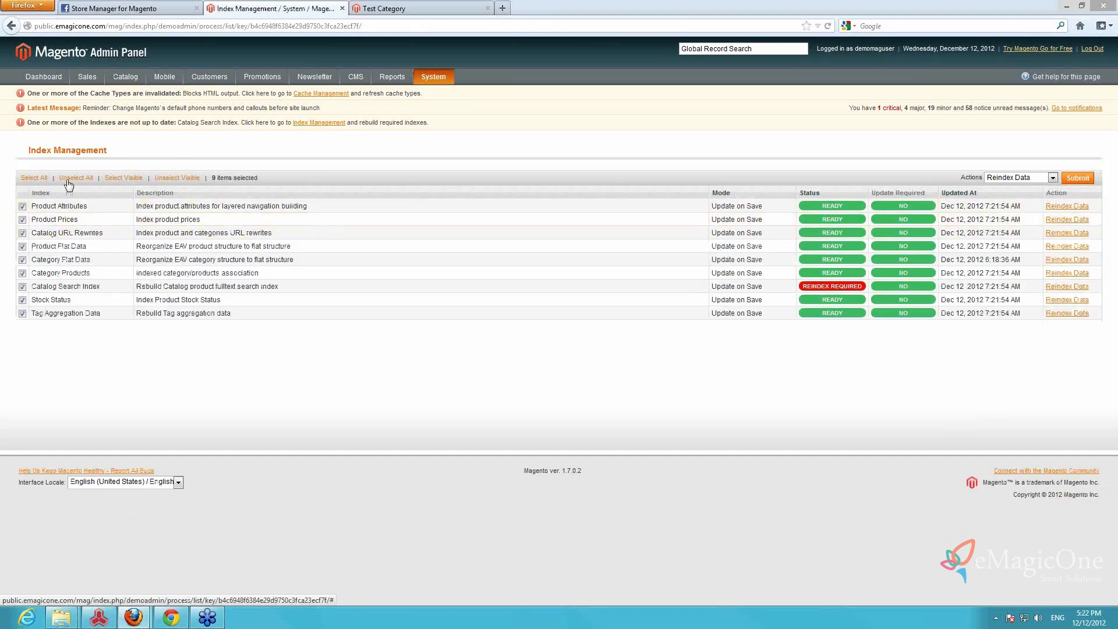
click(1077, 178)
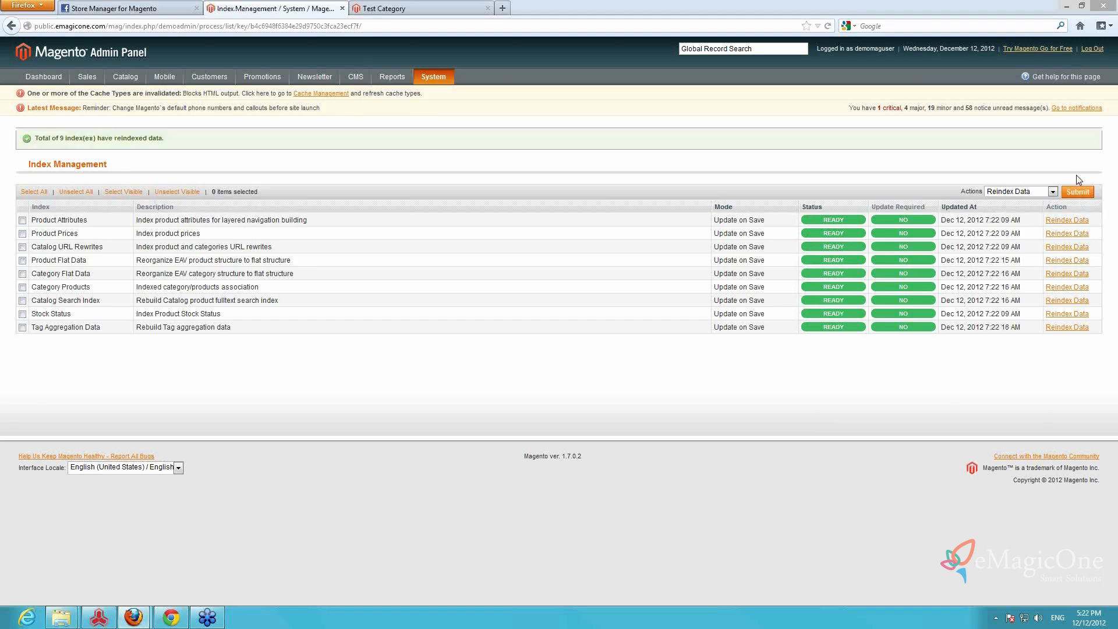
Open Cache Management, select all cache types and flush the cache storage
click(337, 94)
click(29, 165)
click(1051, 135)
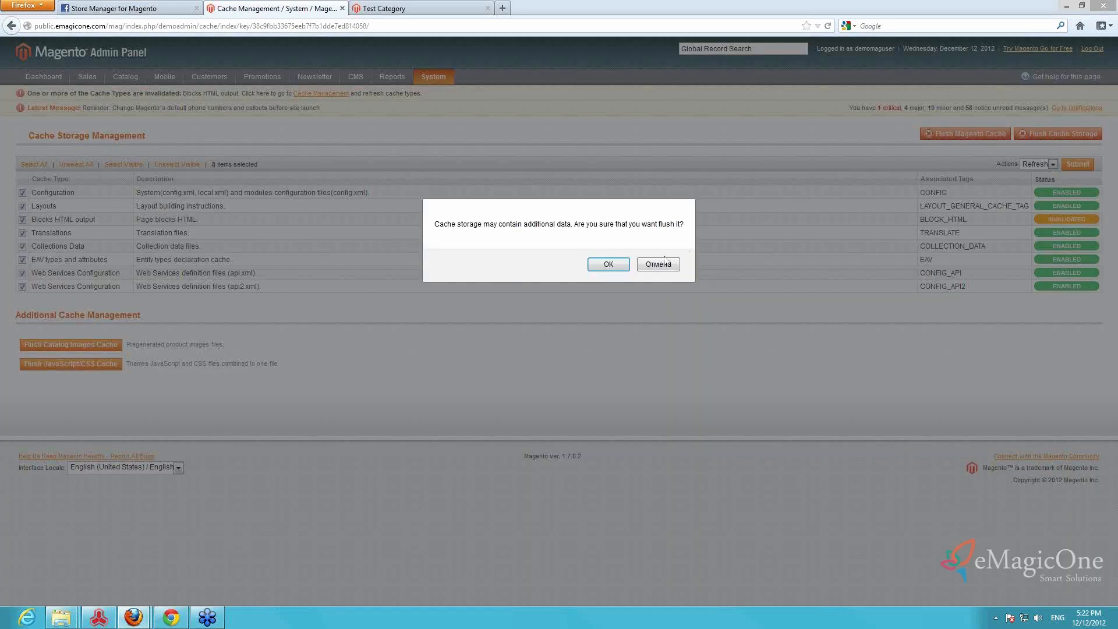
click(608, 264)
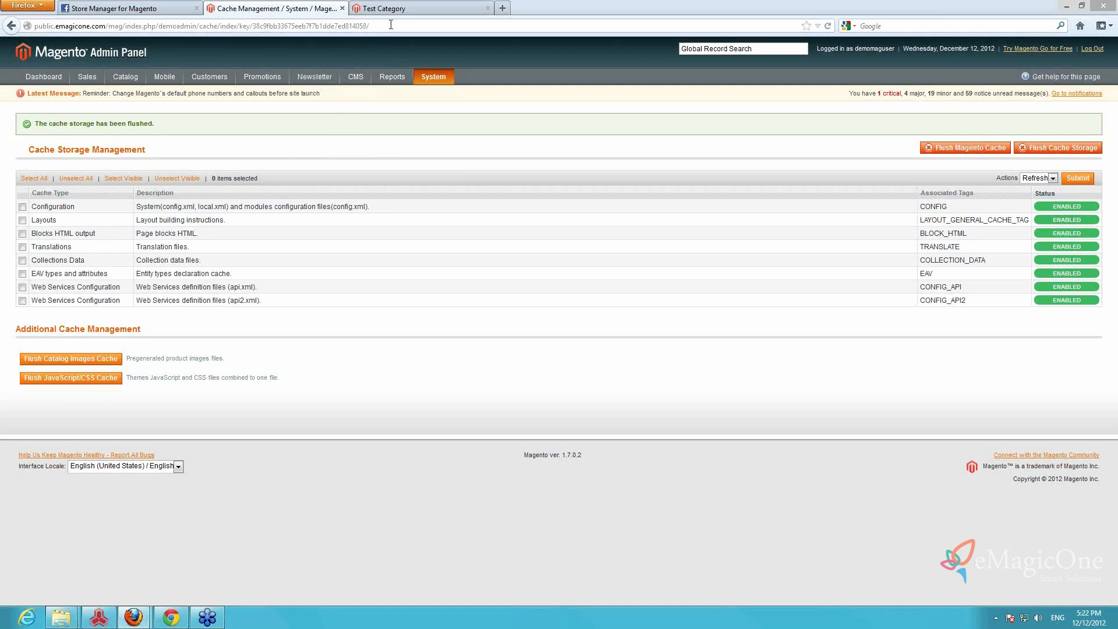
Switch to the storefront, reload Test Category from the home page and open the Tshirt product page
click(401, 9)
click(228, 26)
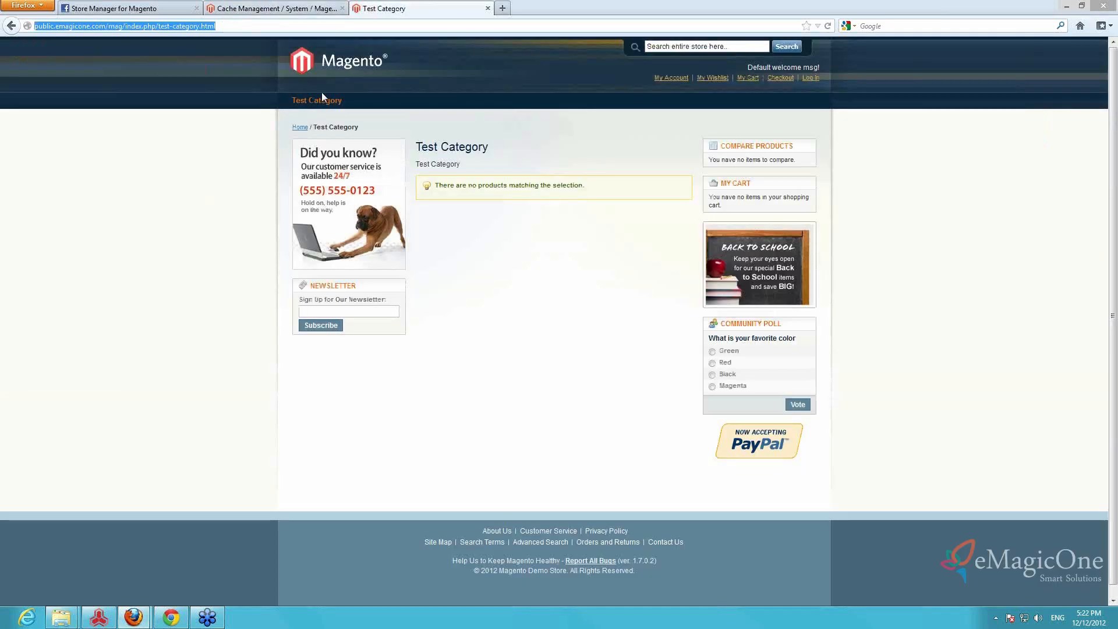
click(342, 67)
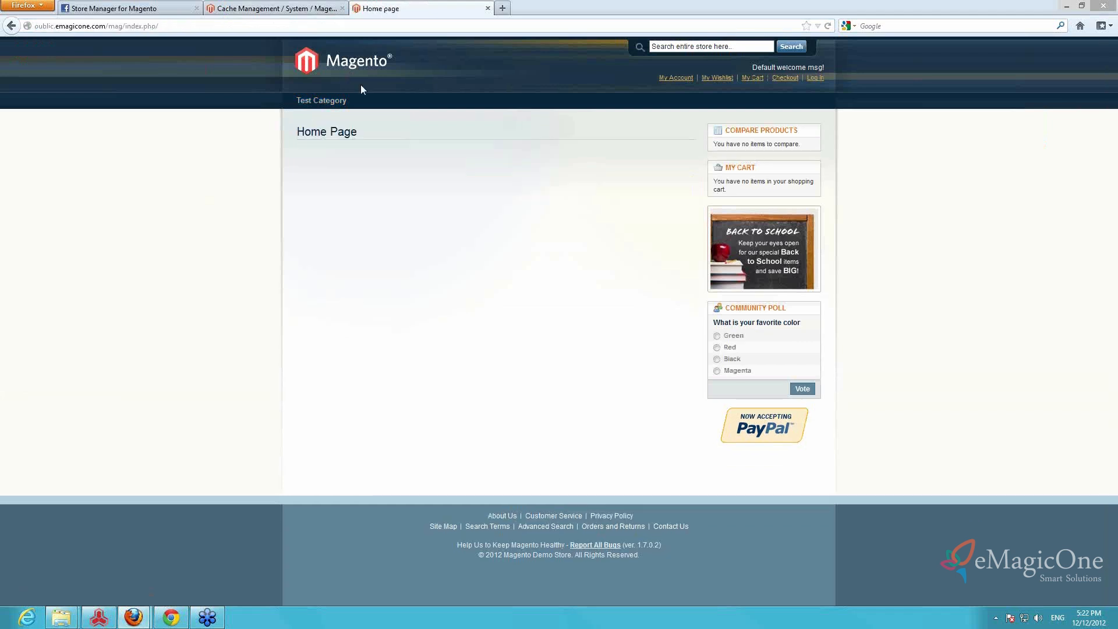
click(332, 103)
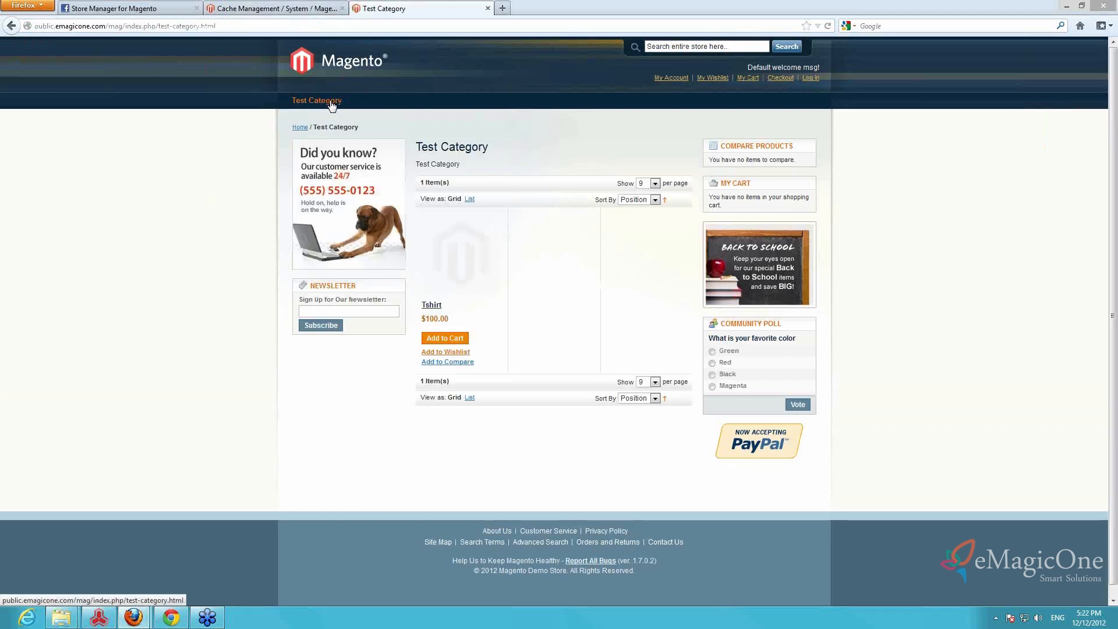
click(443, 274)
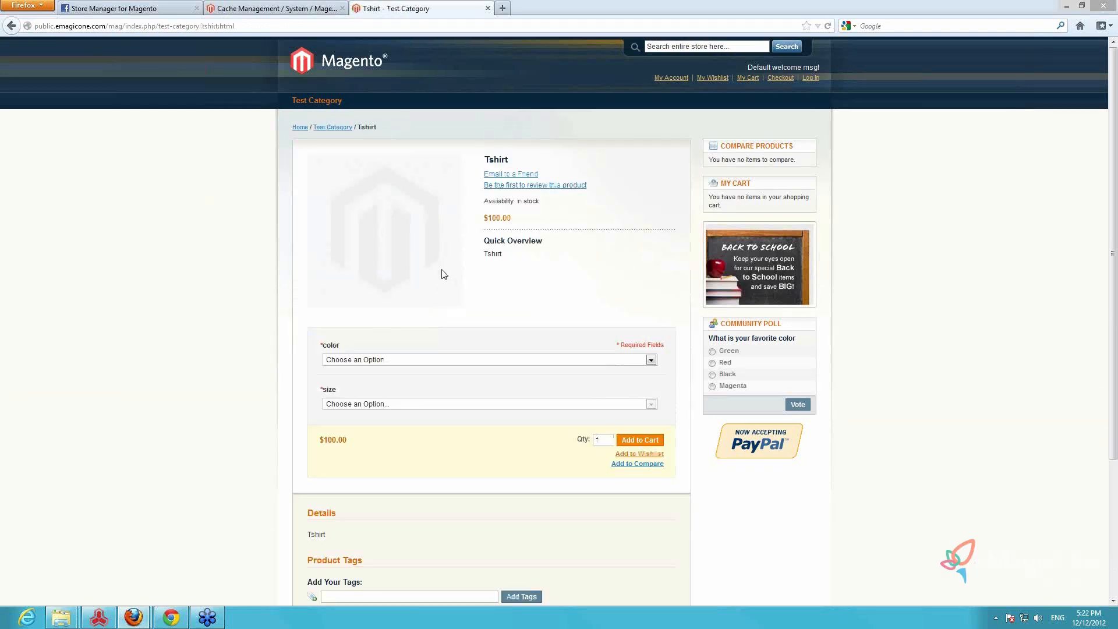
Check the Tshirt's option lists on the storefront by choosing color white and size m
click(496, 359)
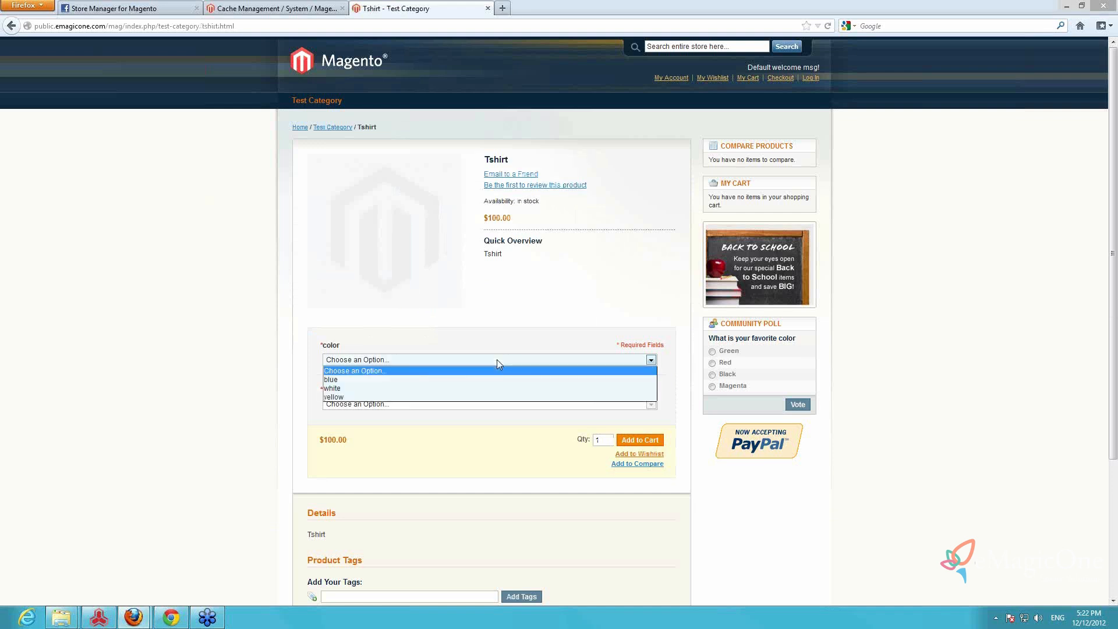
click(497, 360)
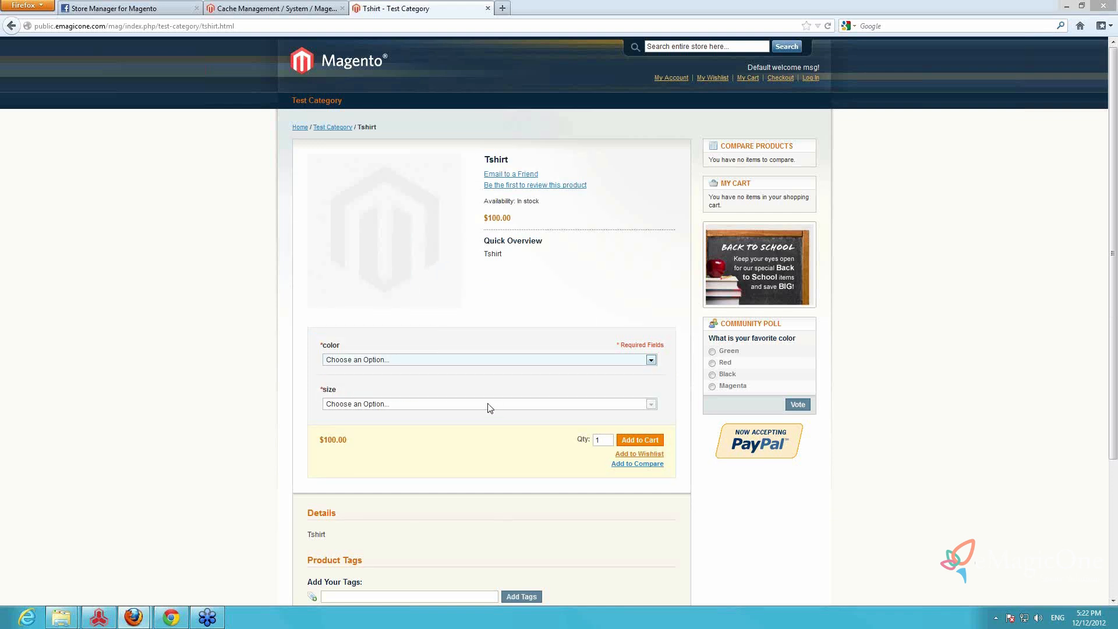
click(480, 359)
click(444, 388)
click(455, 404)
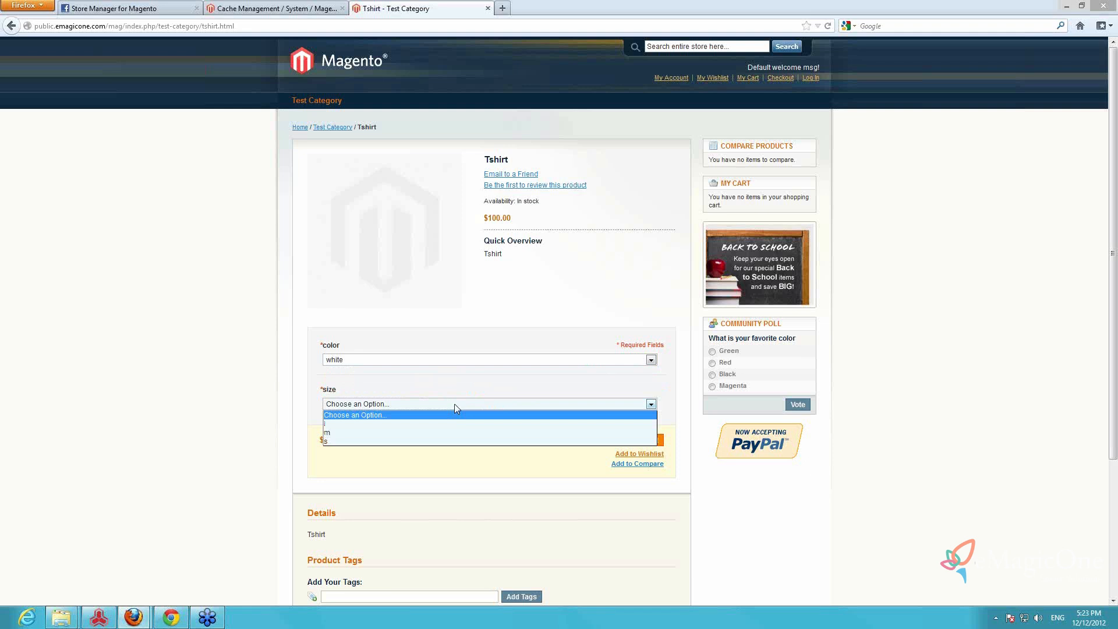
click(390, 432)
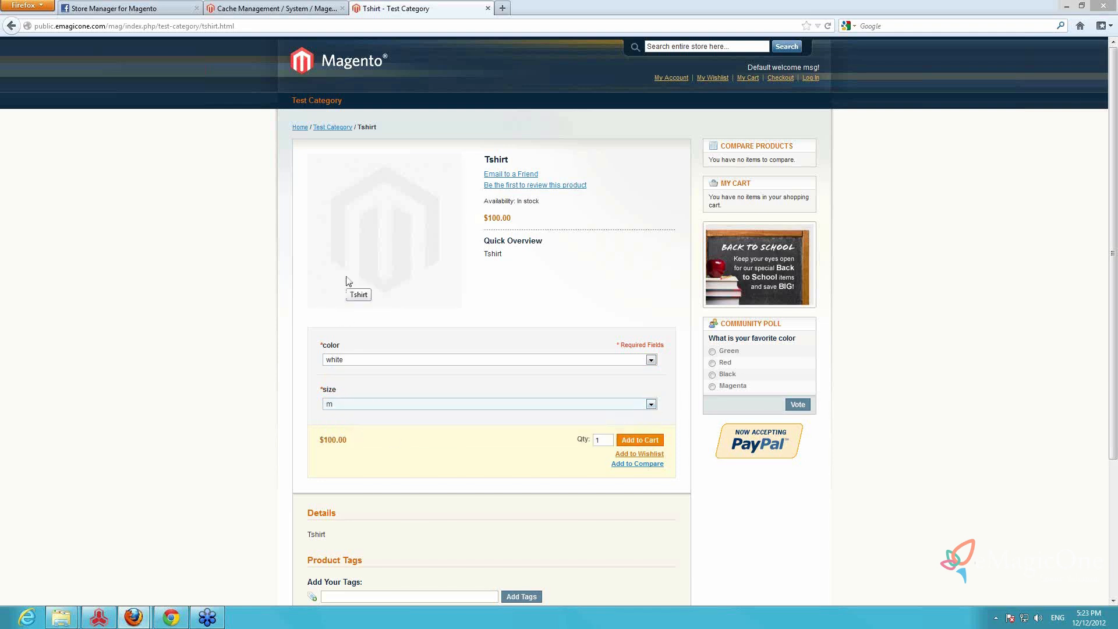
scroll(348, 285, down, 2)
scroll(346, 281, up, 2)
Return to the admin panel's product management and delete all products in the catalog
click(289, 9)
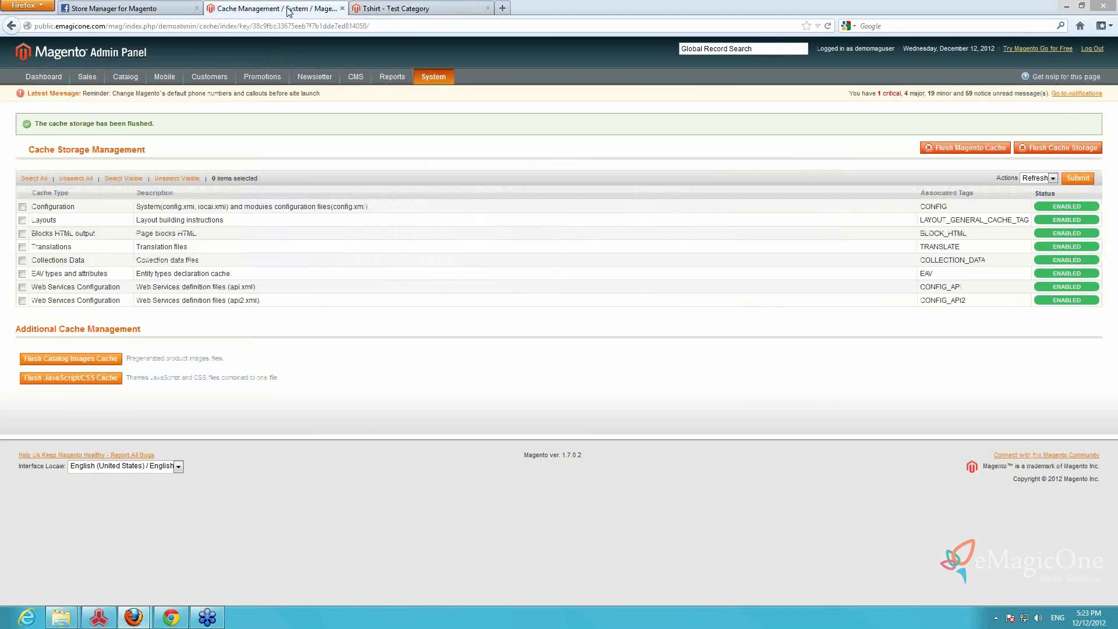
mouse_move(118, 81)
click(128, 95)
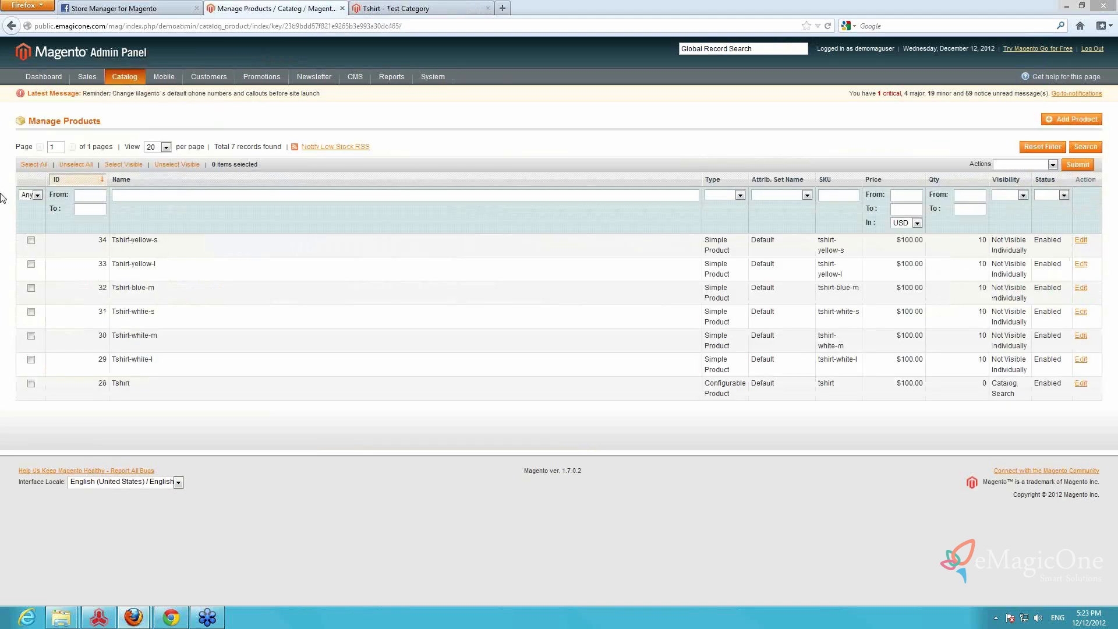
click(32, 165)
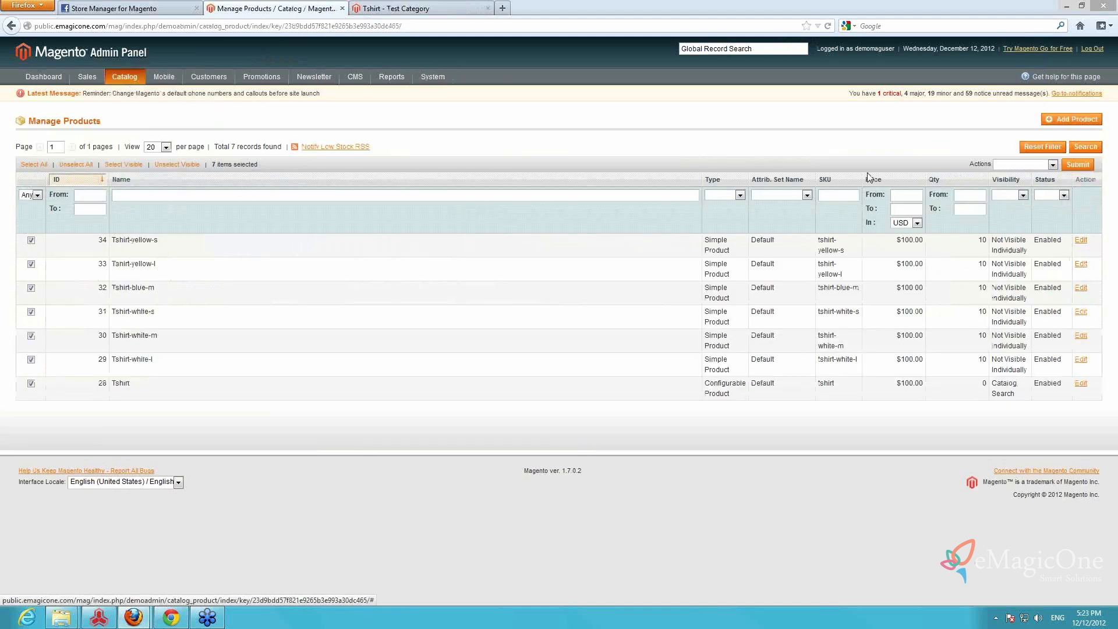
click(1036, 165)
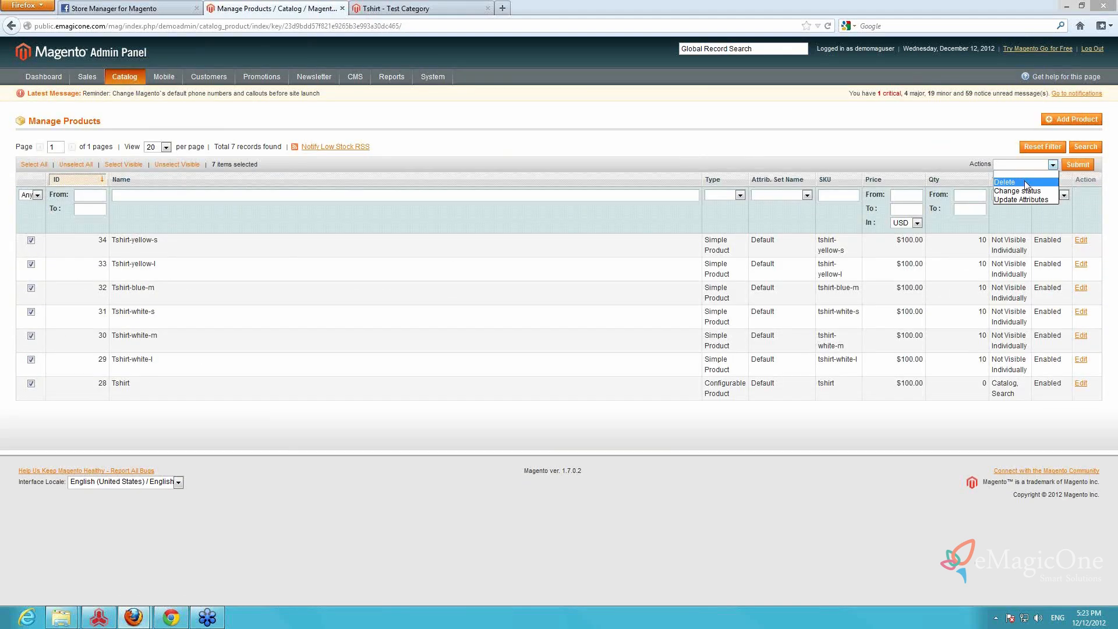
click(1005, 181)
click(1070, 166)
click(550, 268)
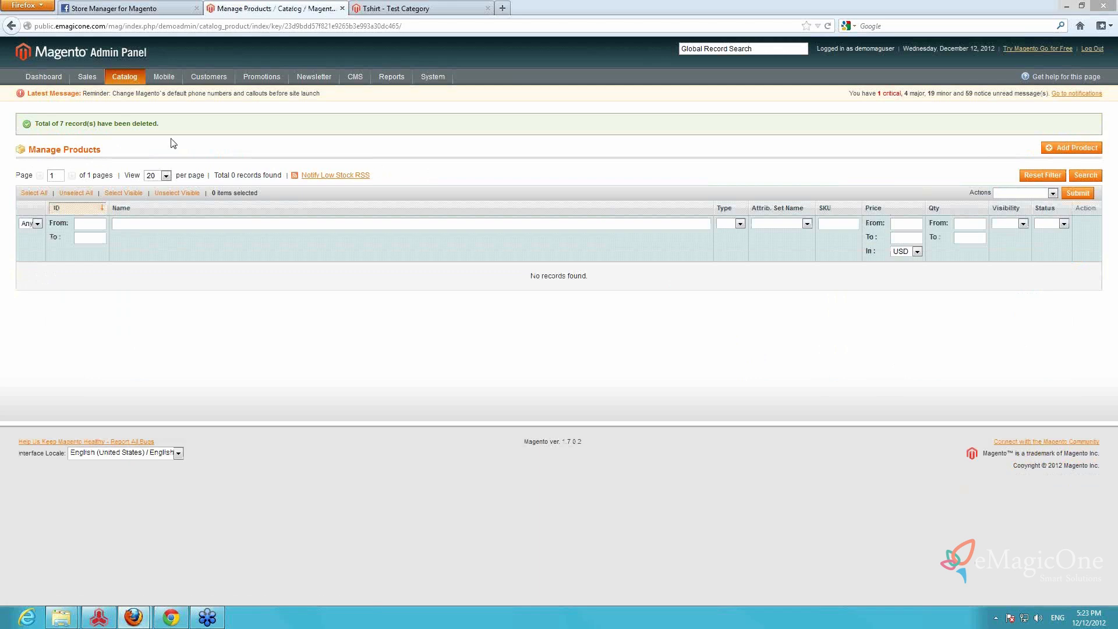
Open the catalog's attribute management and delete the color product attribute
mouse_move(126, 81)
mouse_move(137, 124)
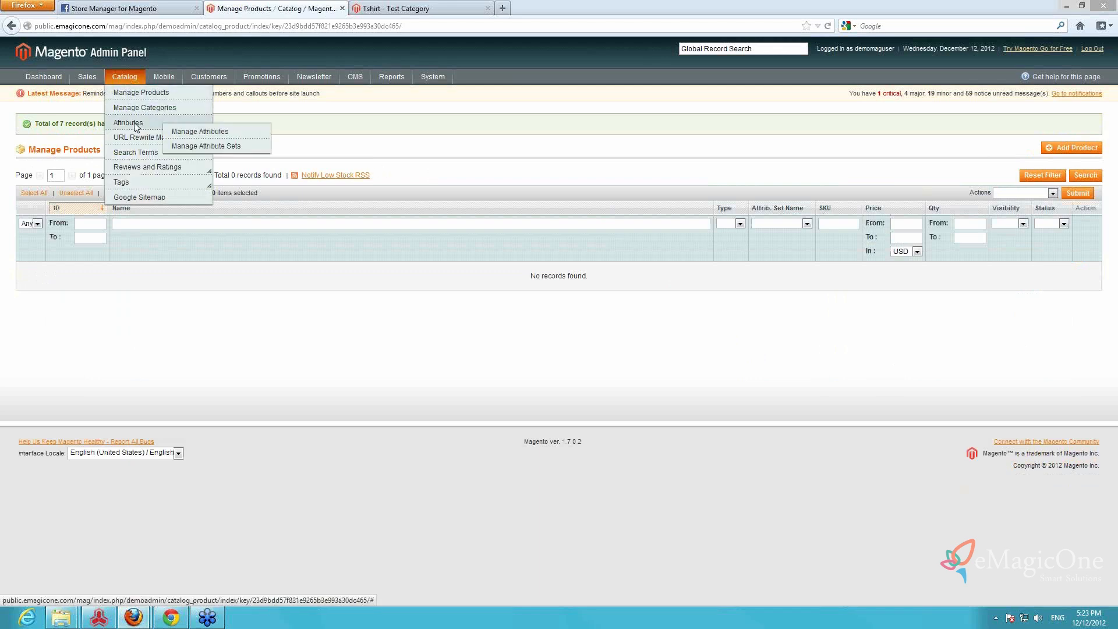
click(192, 132)
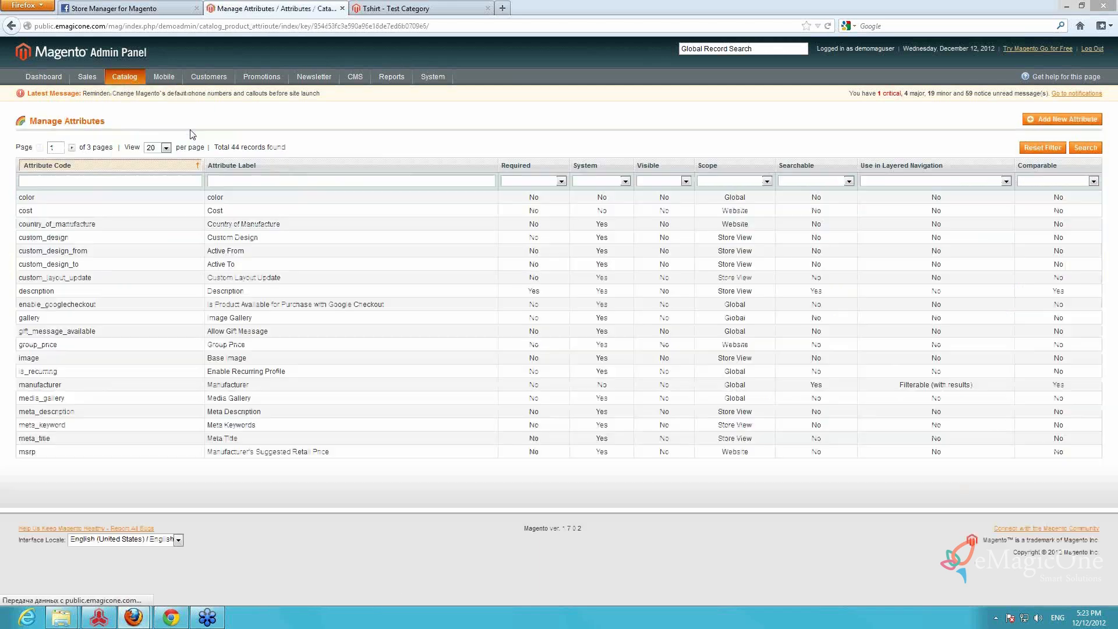
click(111, 201)
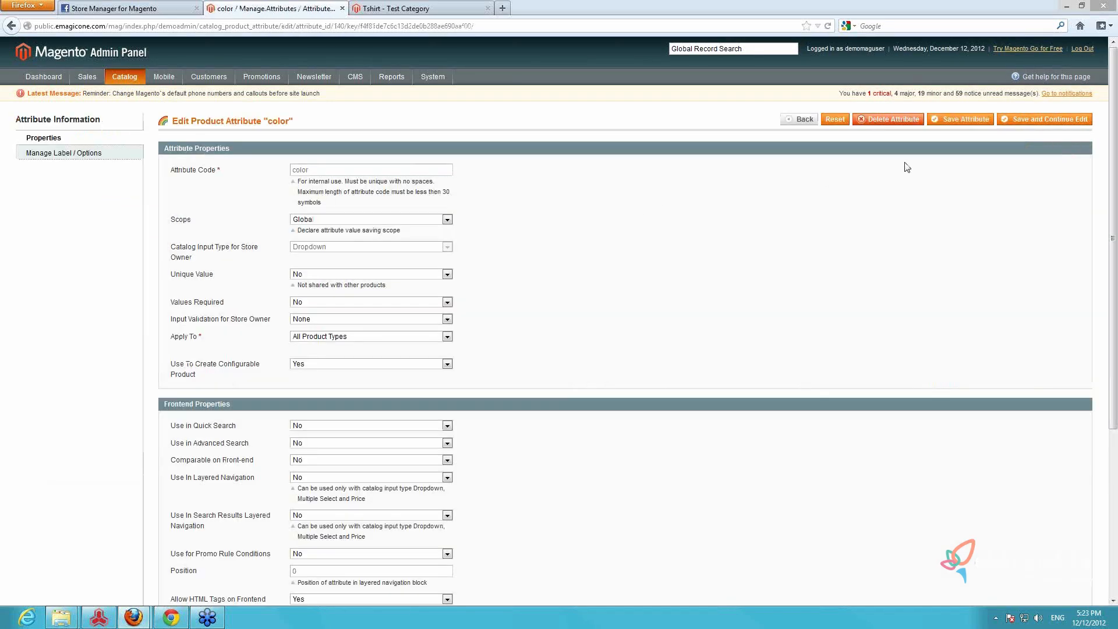
click(901, 120)
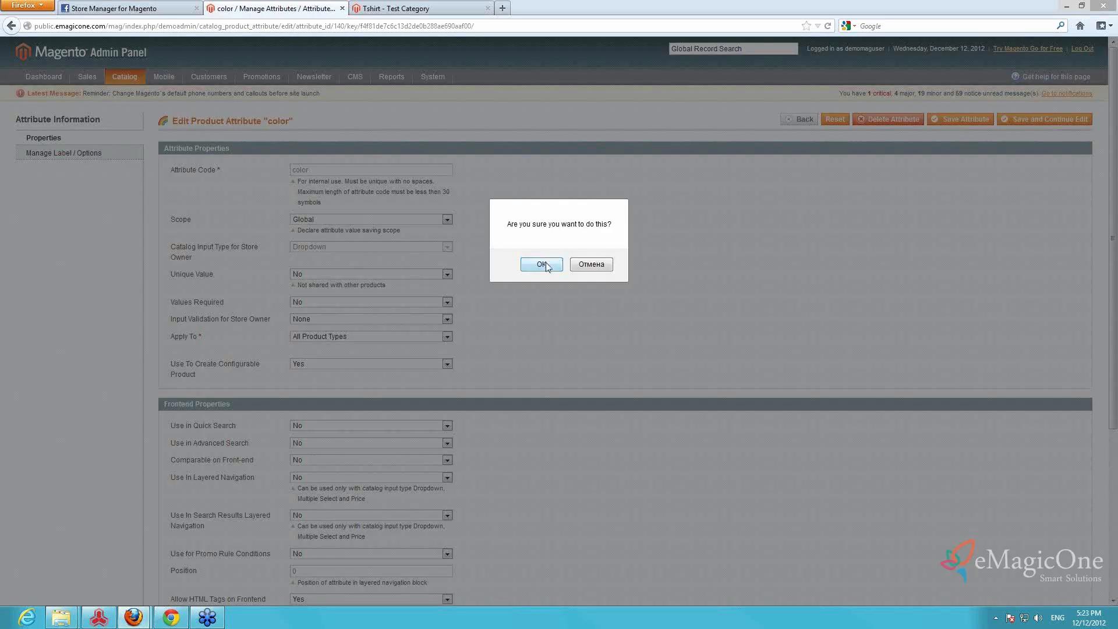
click(542, 265)
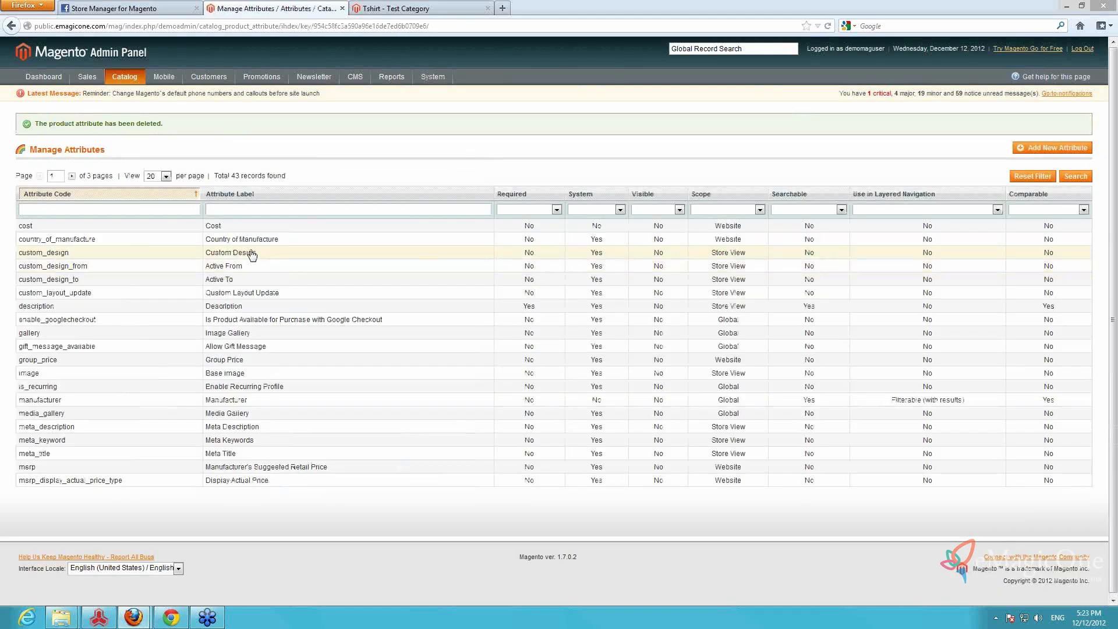
Filter the attributes by the label size and delete the size attribute
click(248, 209)
text(size)
key(Return)
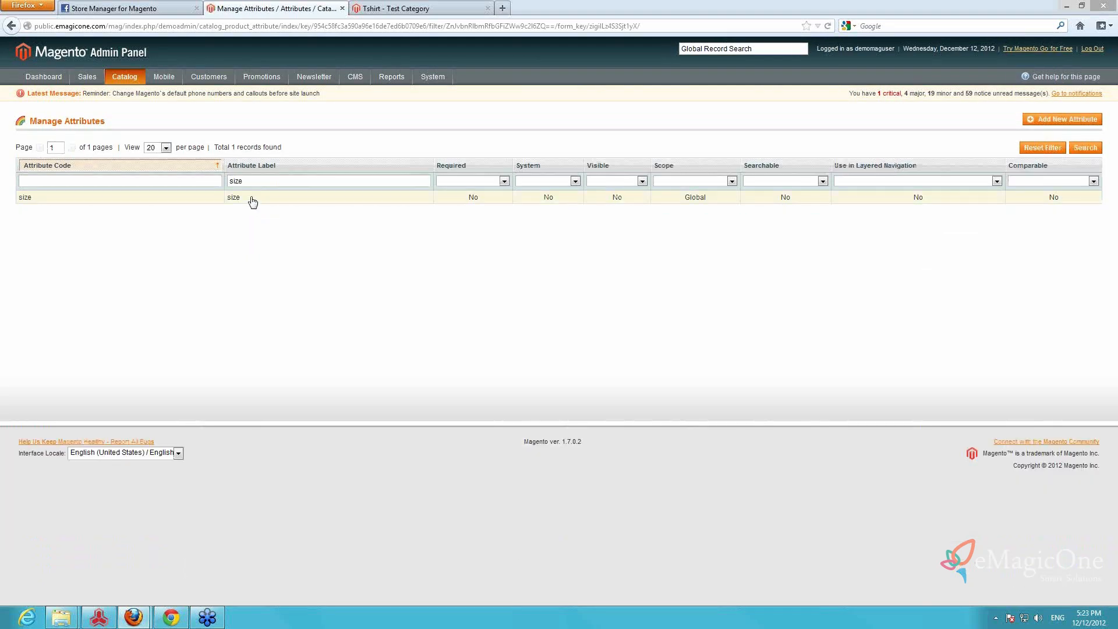
click(253, 201)
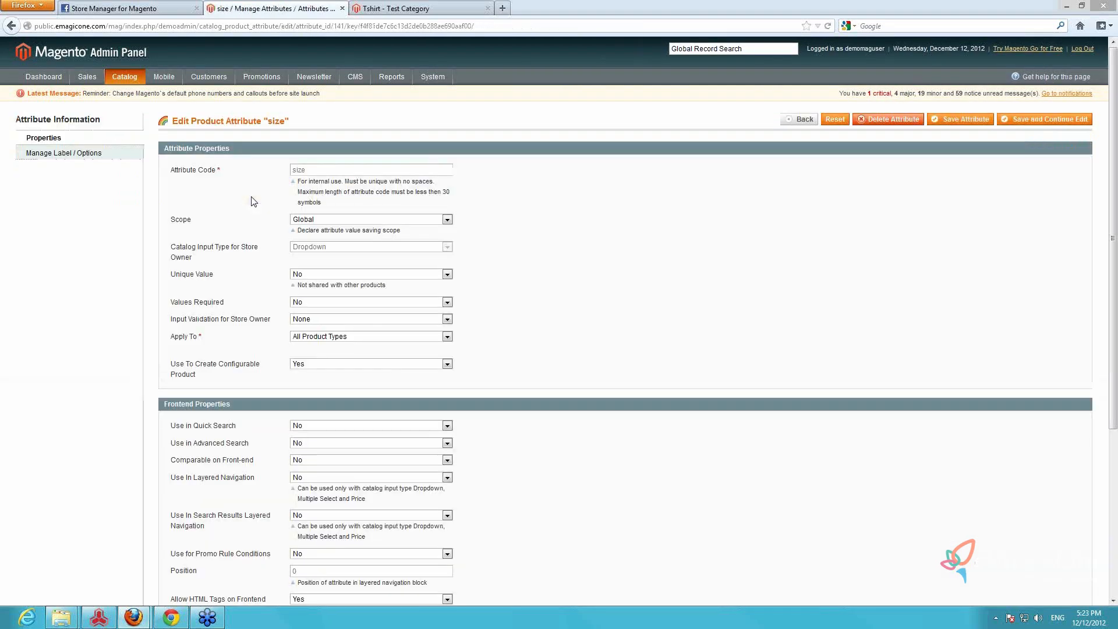
click(878, 119)
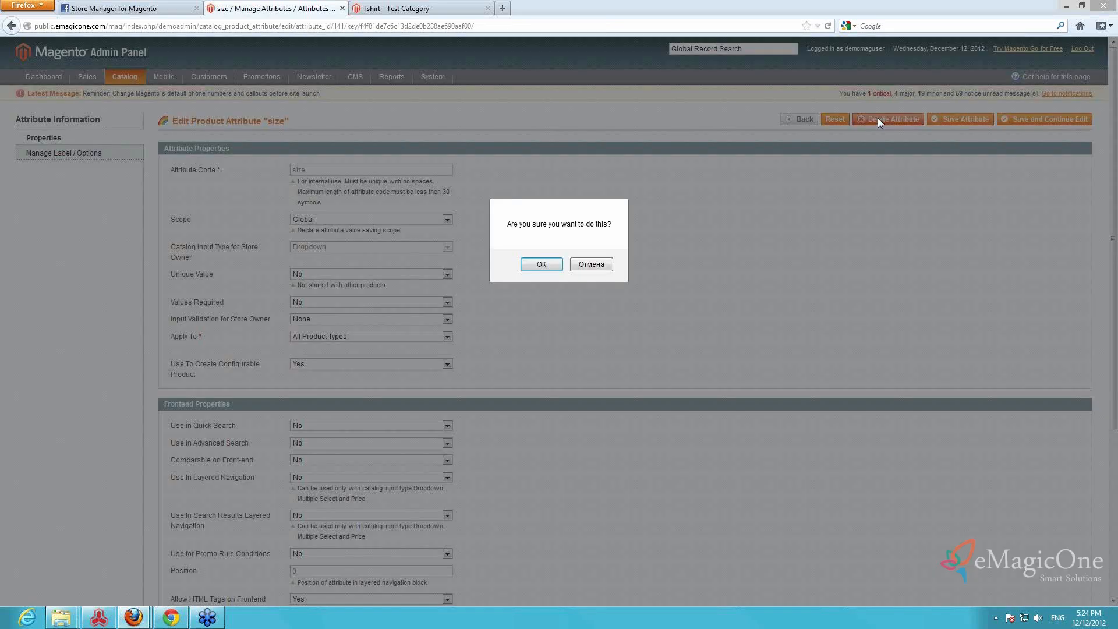
click(542, 264)
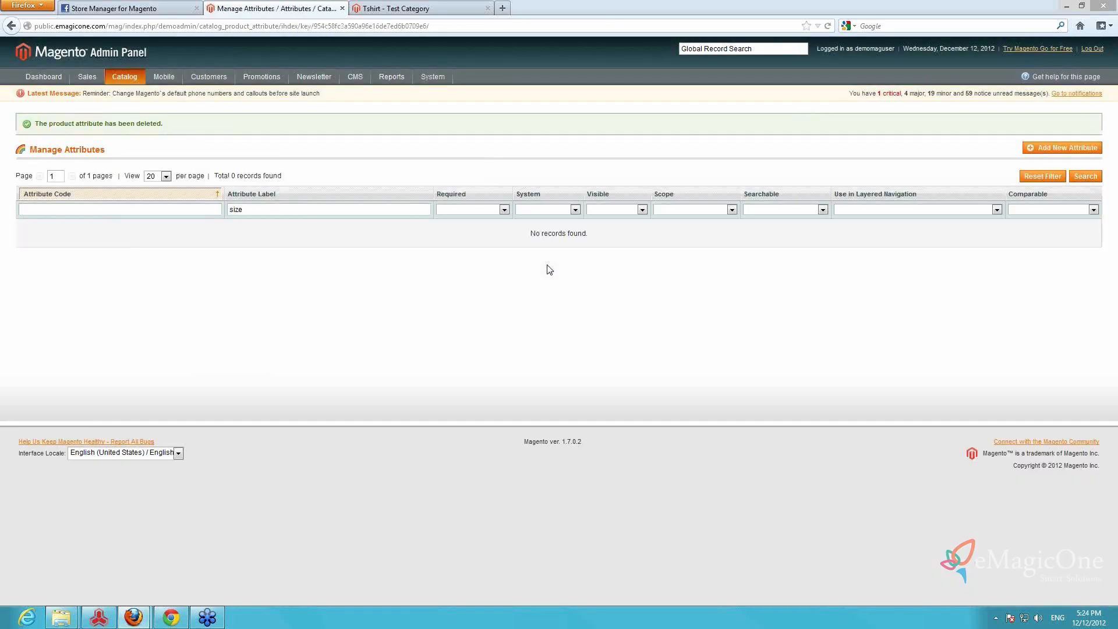
Return to product management, then check on the storefront that Test Category contains no products
click(136, 92)
click(390, 8)
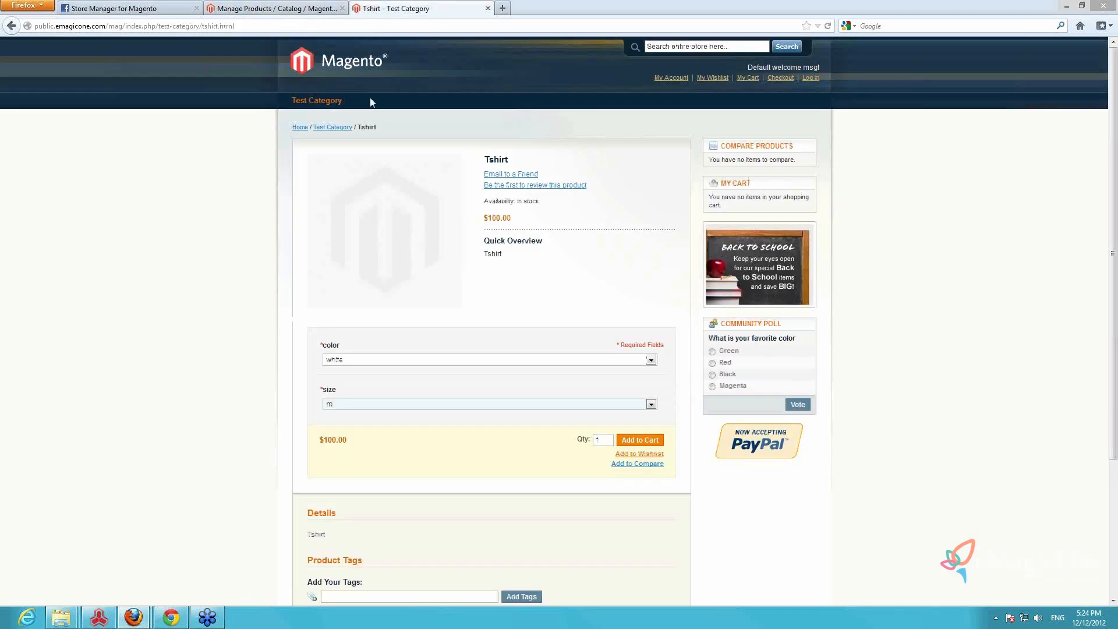
click(316, 102)
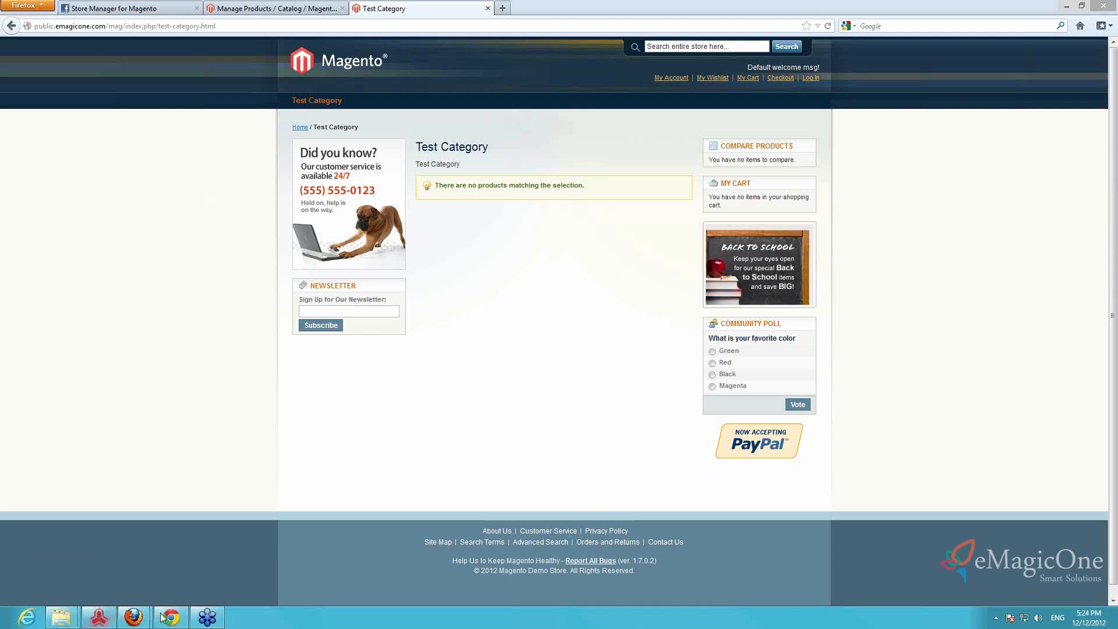
mouse_move(105, 619)
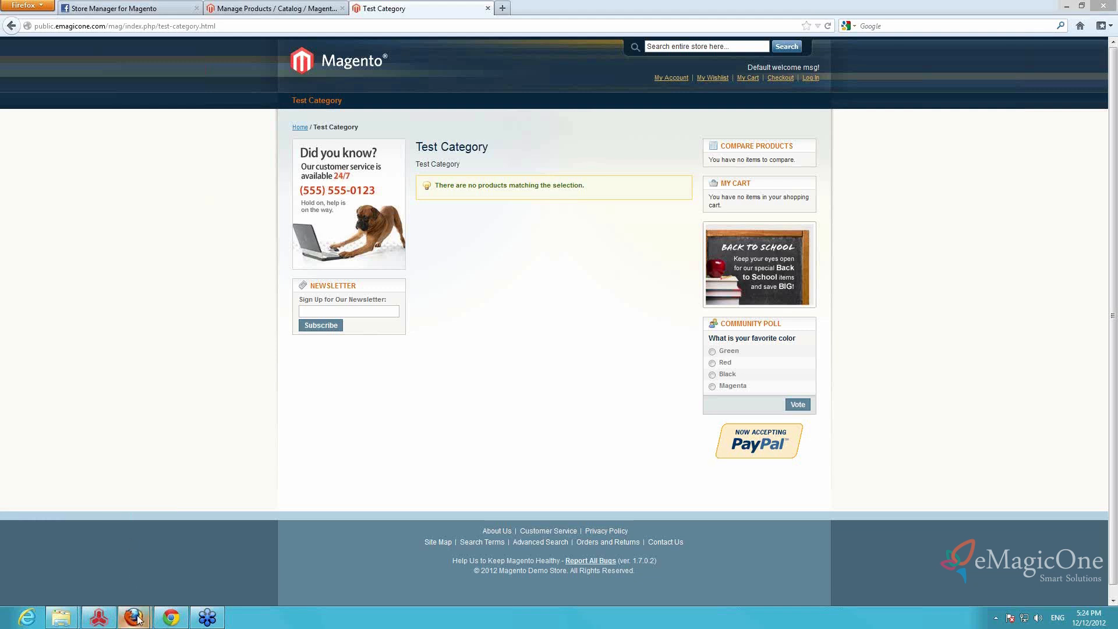
click(188, 563)
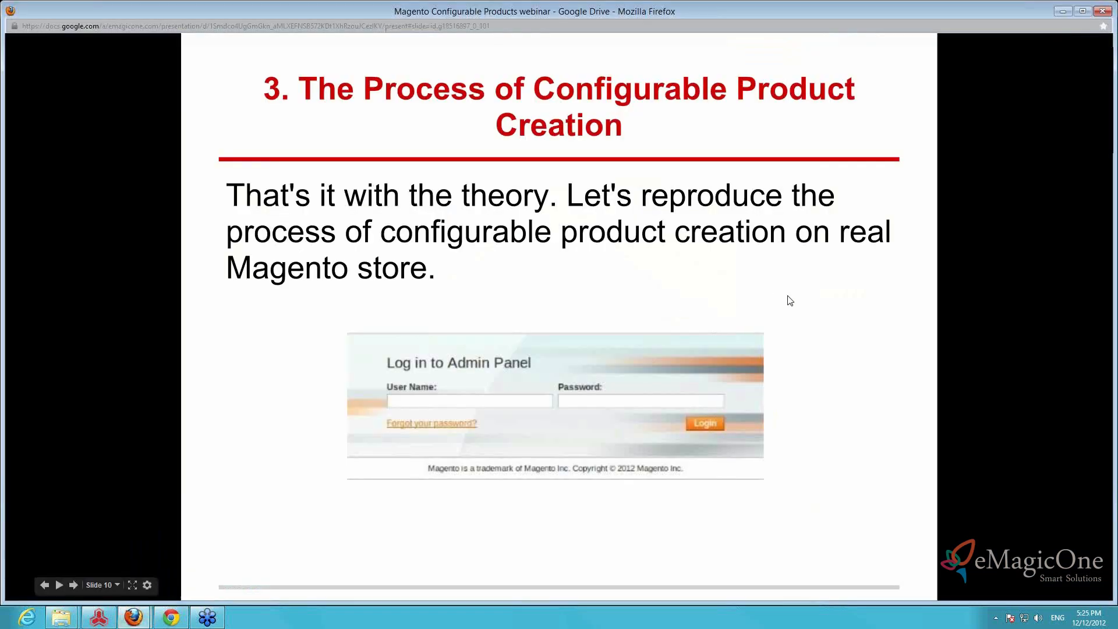
click(789, 300)
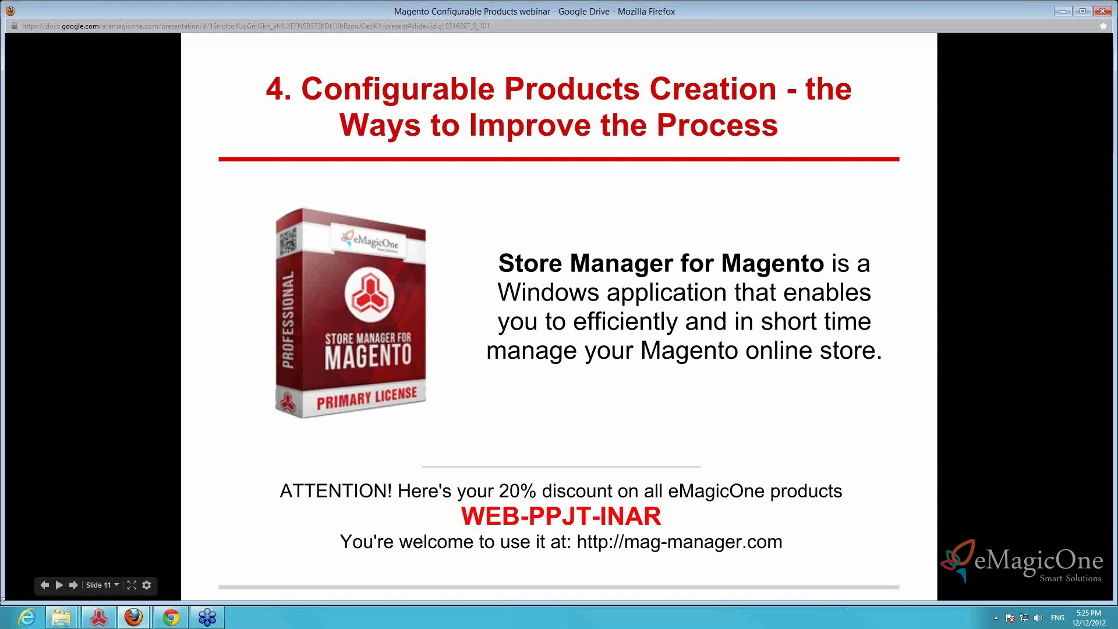
Switch to Store Manager for Magento and start a new attribute with the code color in its attribute management
click(100, 620)
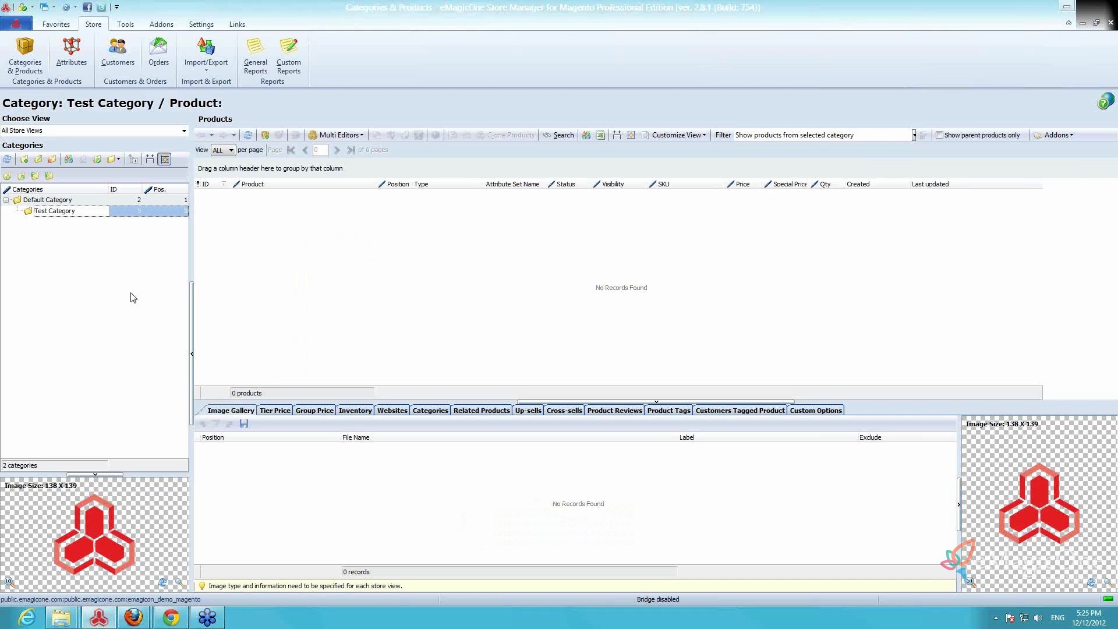
click(68, 57)
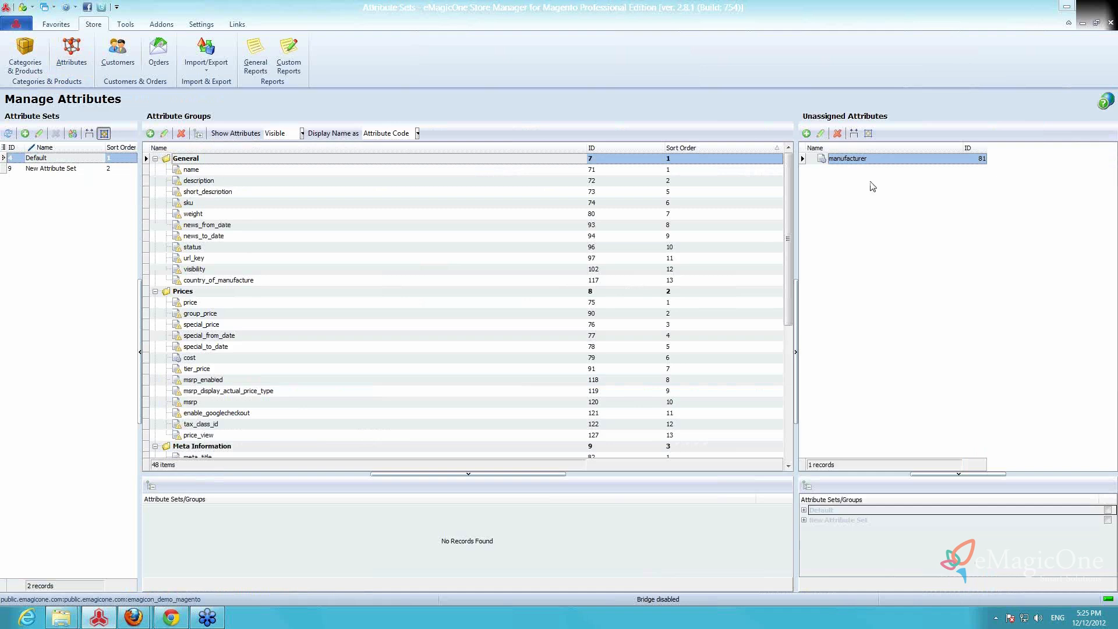
click(807, 134)
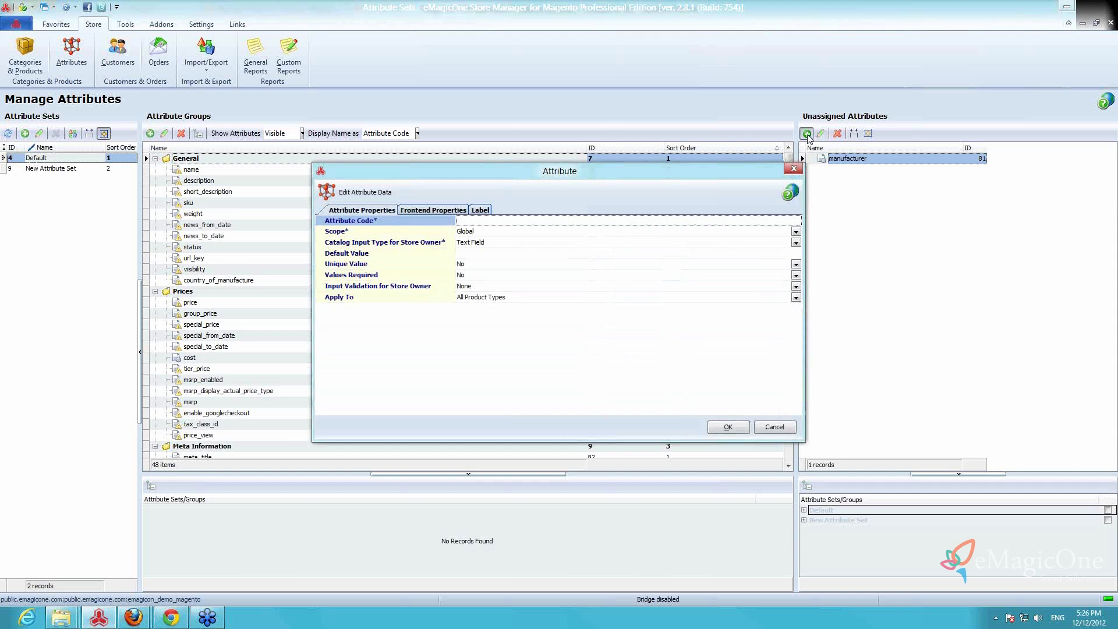
text(colo)
key(Return)
Set the color attribute's catalog input type to Dropdown and its scope to Global
click(487, 243)
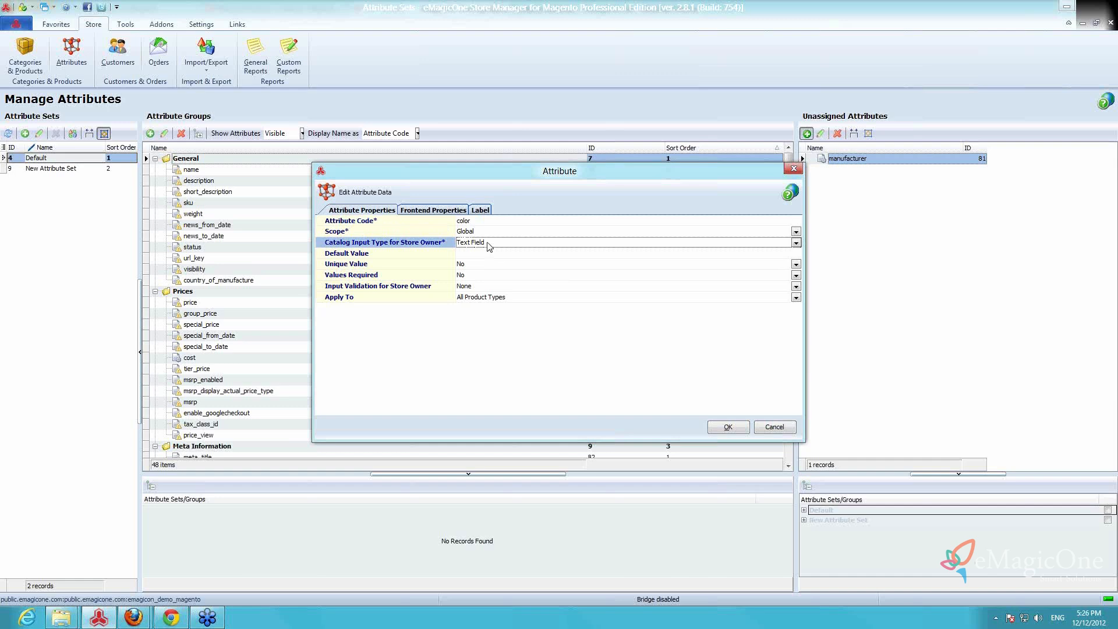
click(487, 243)
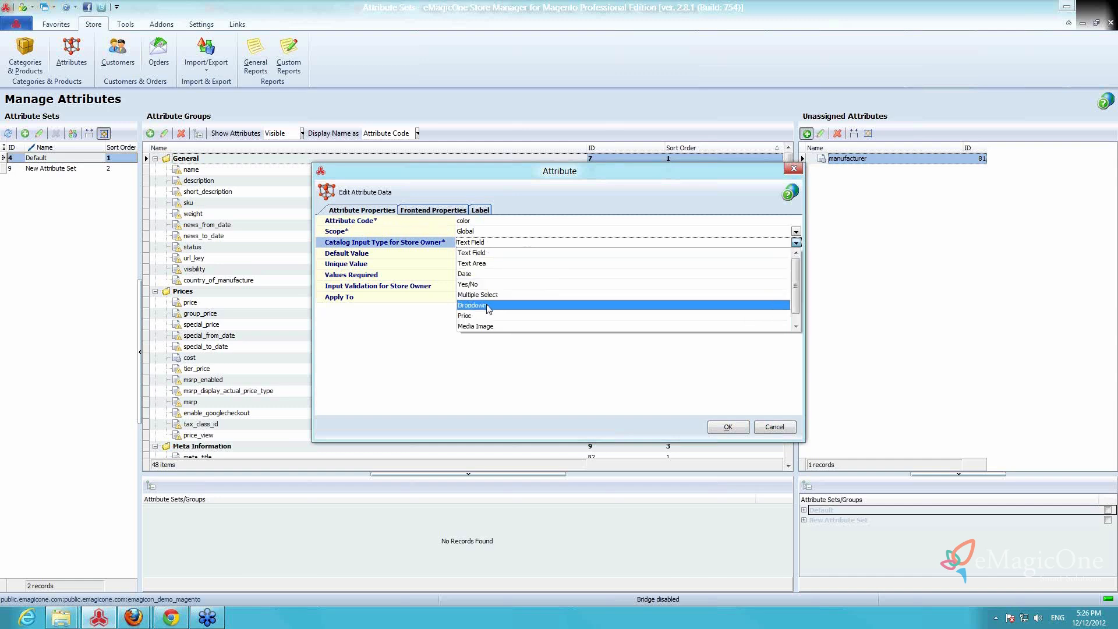
click(488, 308)
click(478, 234)
click(480, 235)
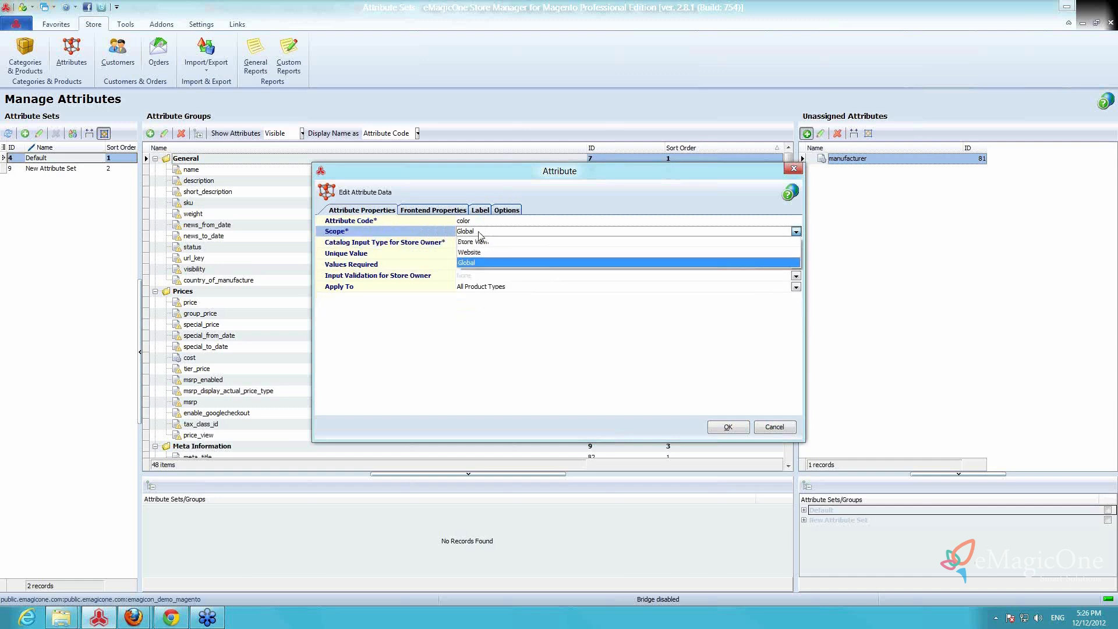
click(476, 263)
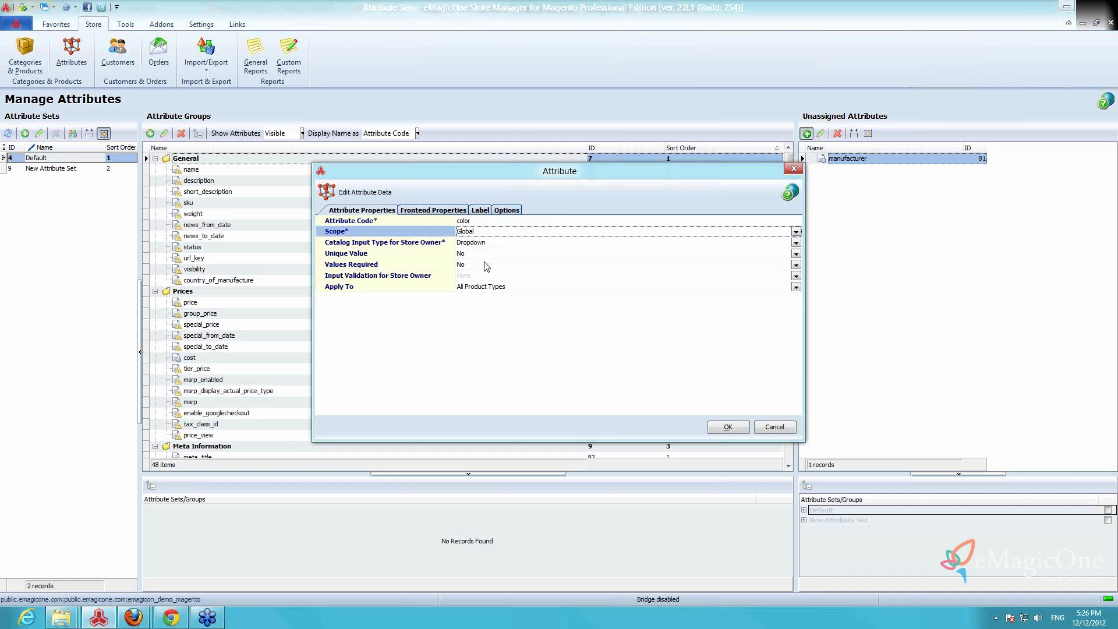
Fill in the color attribute's labels, entering color as the Admin label
click(481, 210)
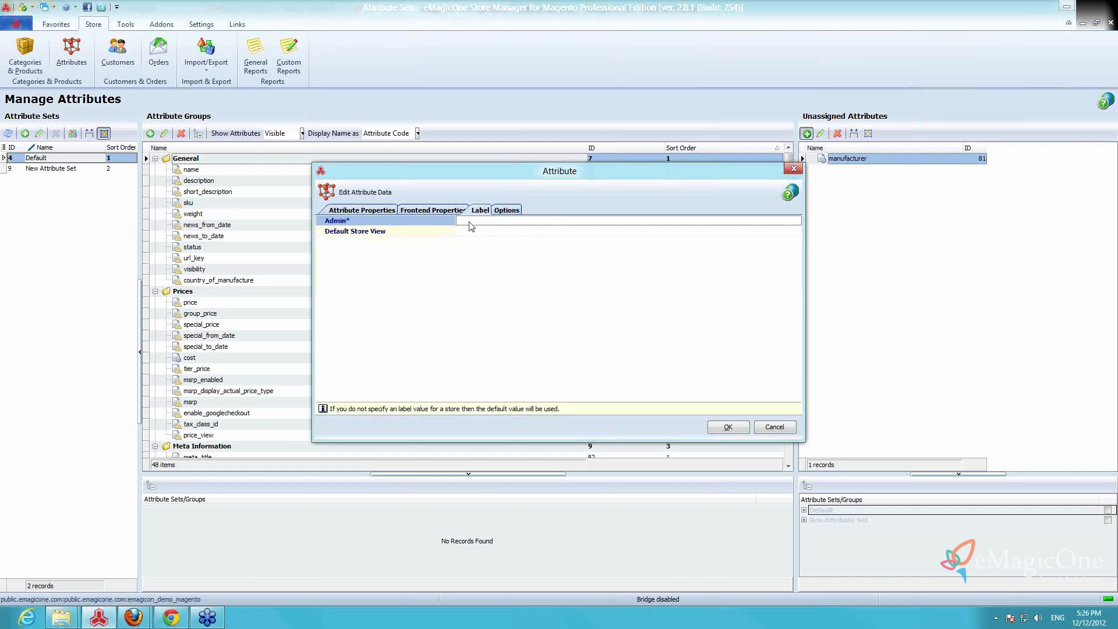
text(color)
click(475, 231)
Add the options white, blue and yellow to the color attribute and save it
click(507, 210)
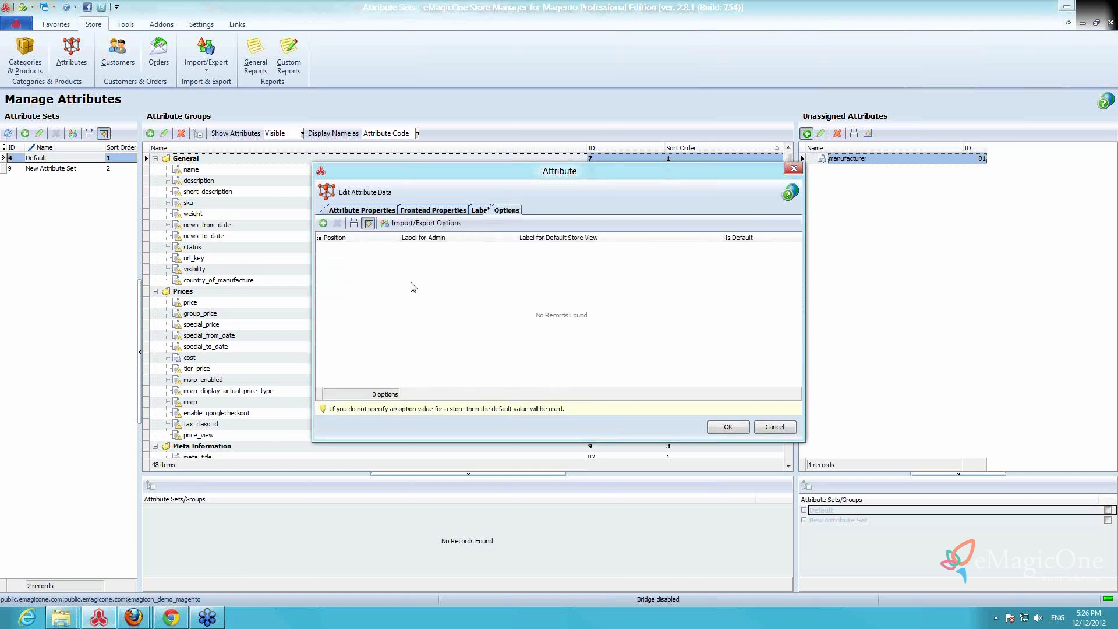
click(323, 223)
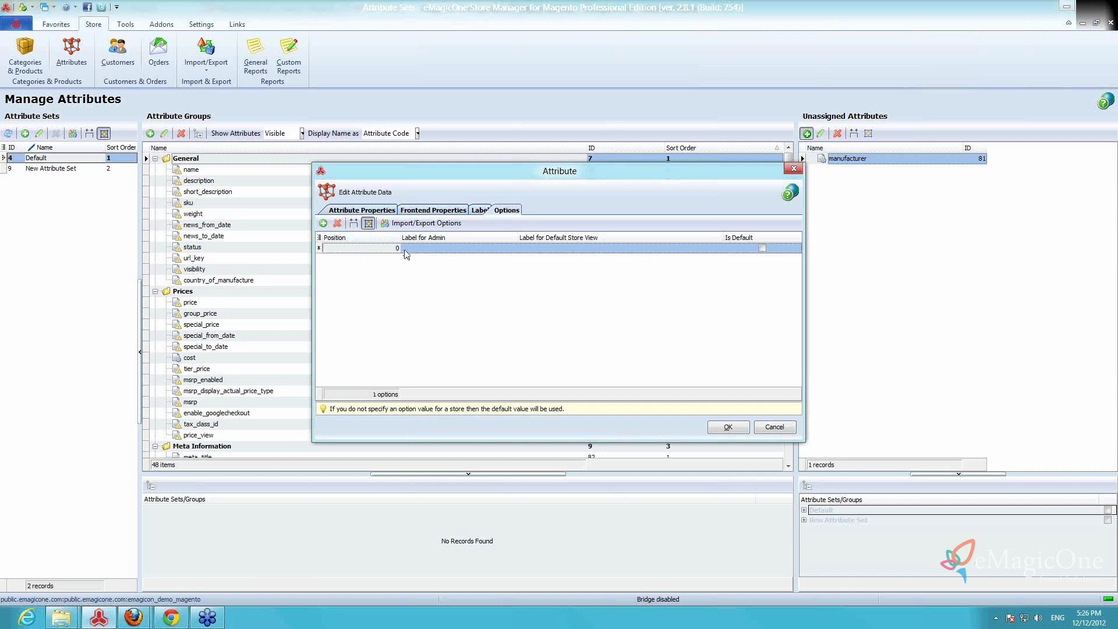
text(white)
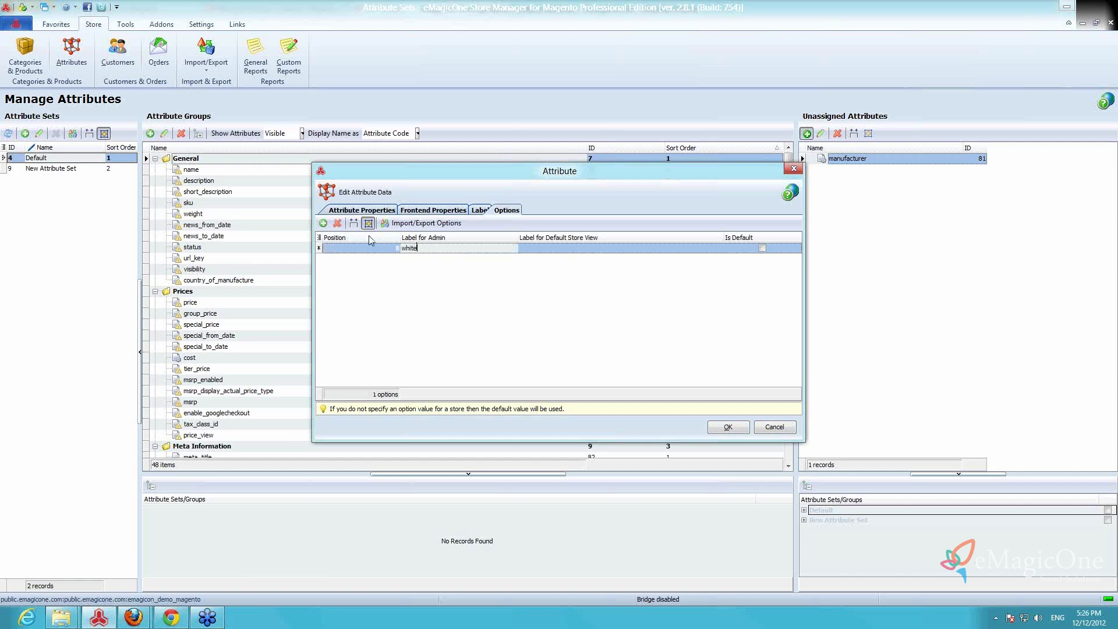
key(Return)
text(blue)
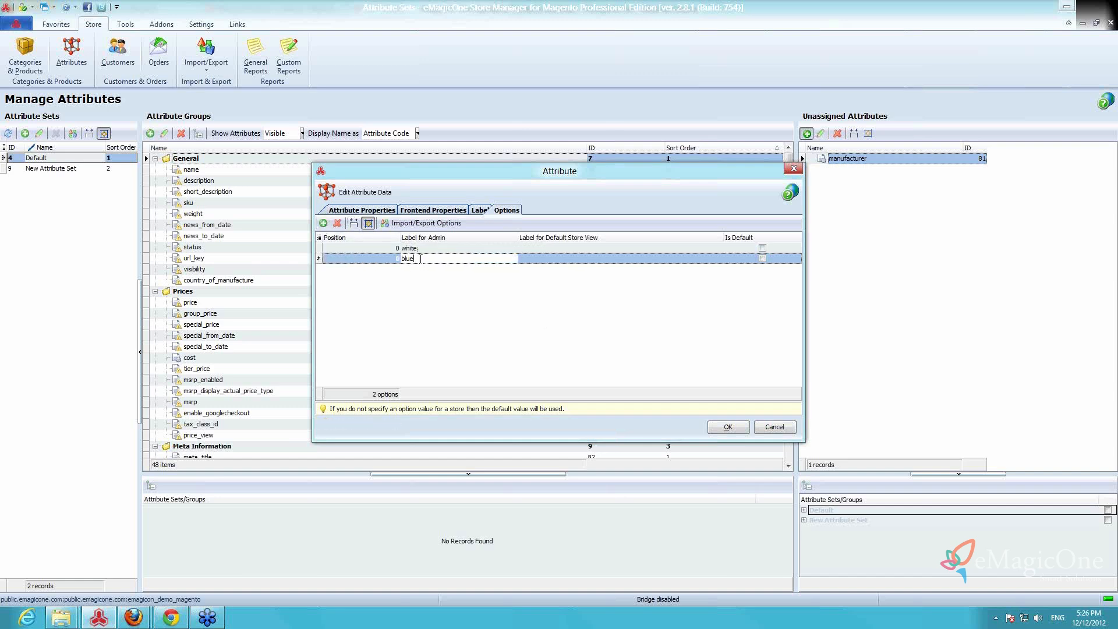
click(323, 223)
text(yellow)
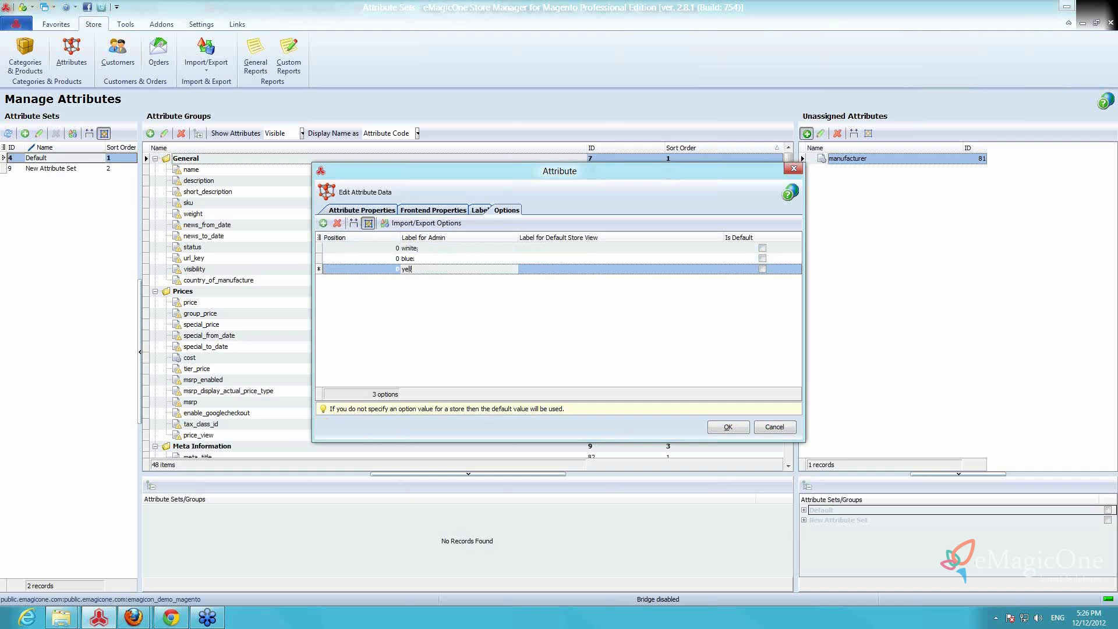
click(744, 431)
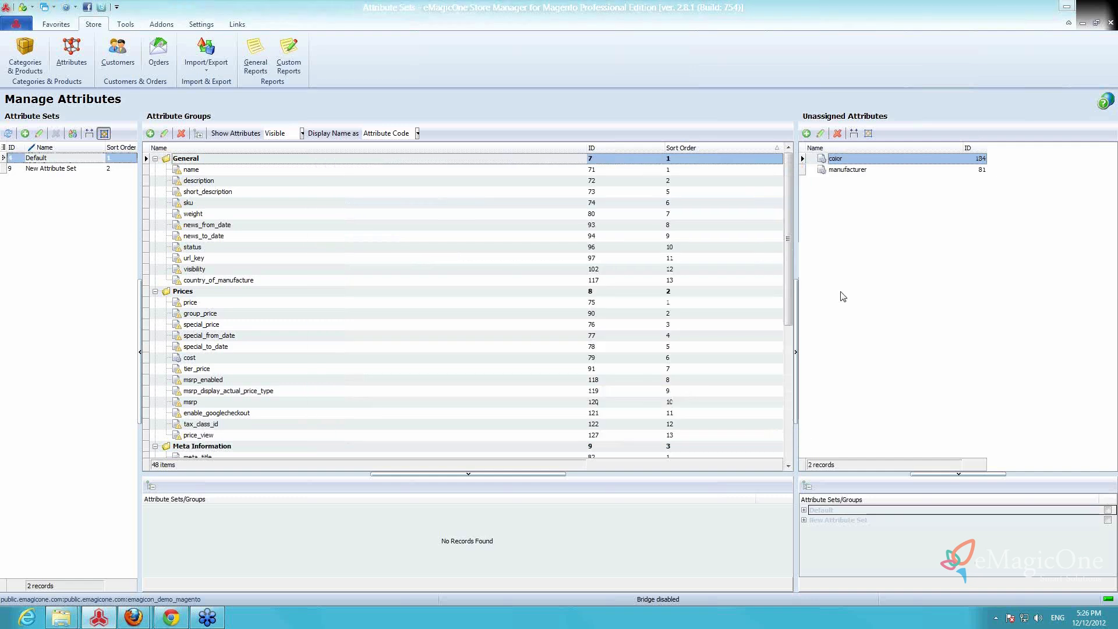
Start another unassigned attribute with the code size and the Dropdown catalog input type
click(807, 133)
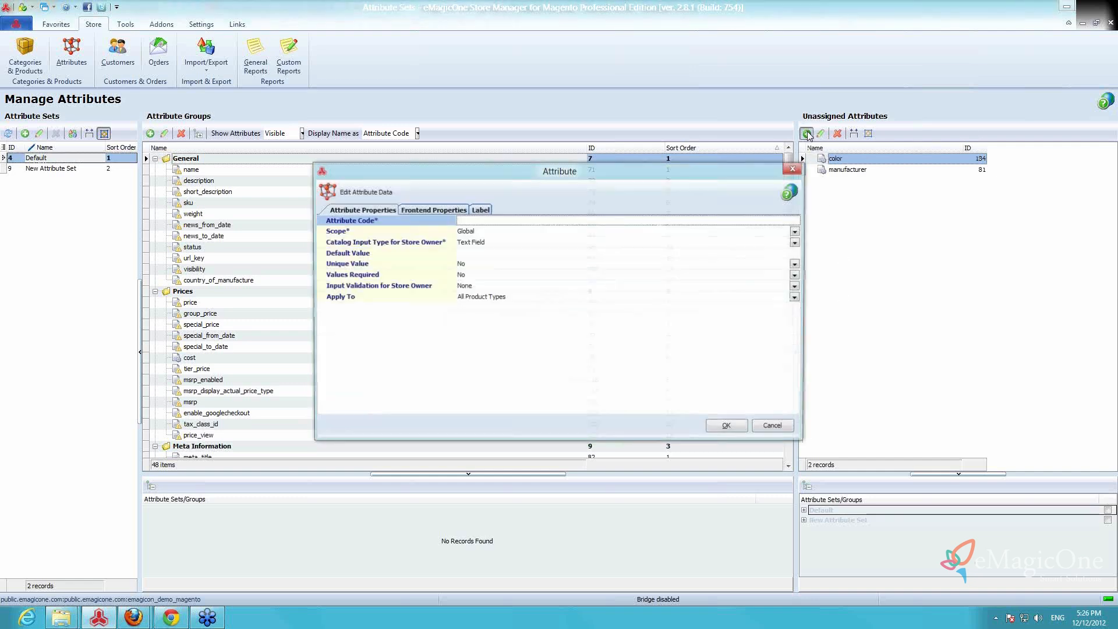
text(size)
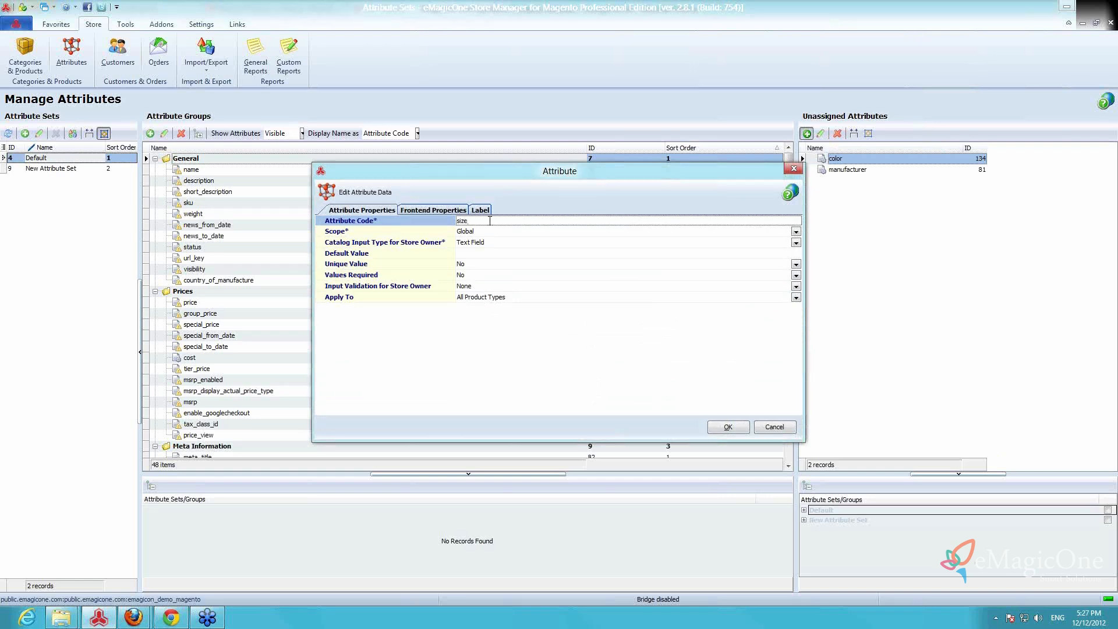
key(Tab)
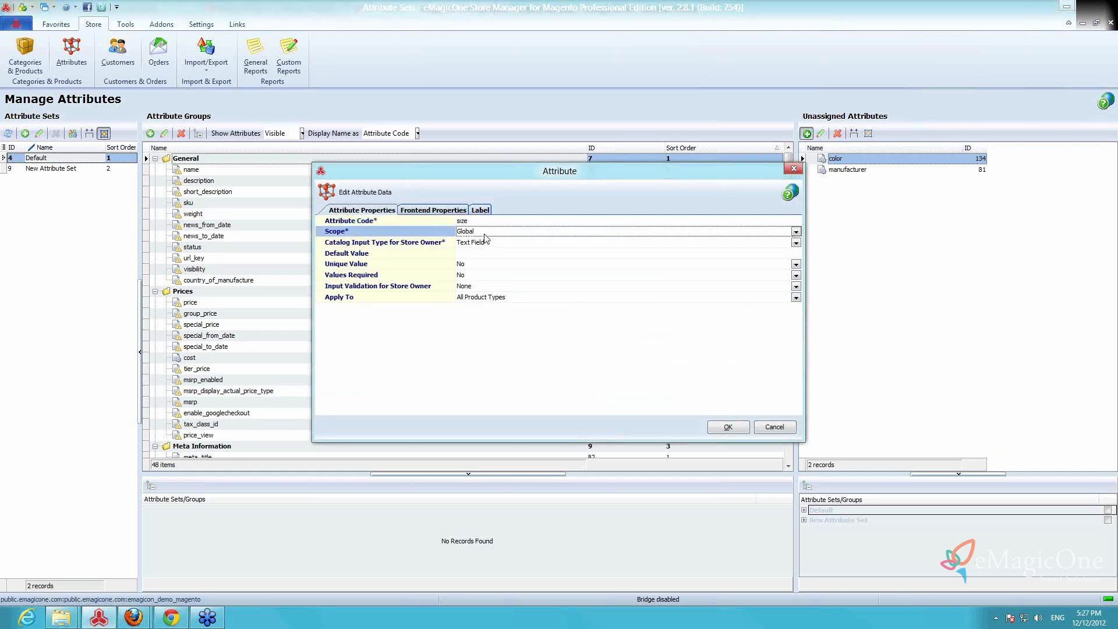
click(493, 245)
click(495, 243)
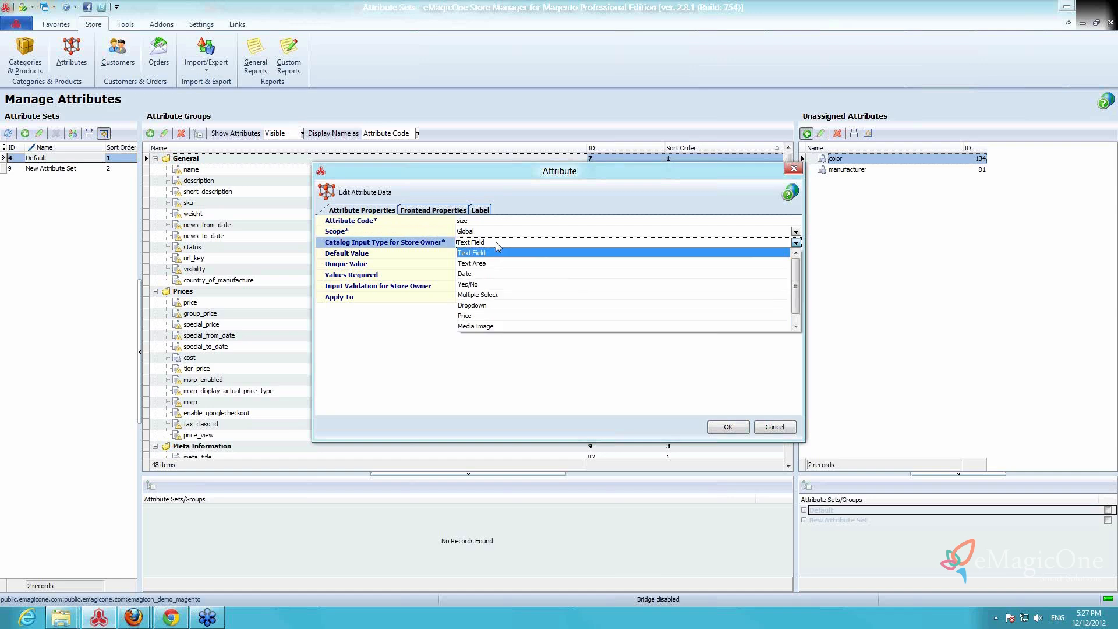
click(495, 306)
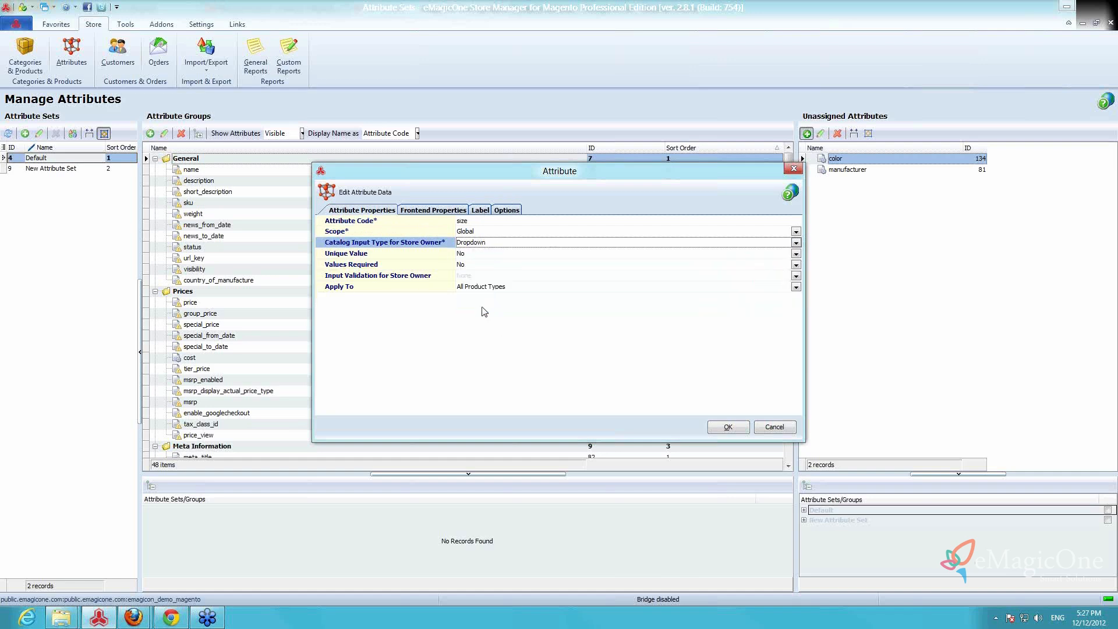
Label the attribute size for both Admin and Default Store View, and open its option list
click(477, 213)
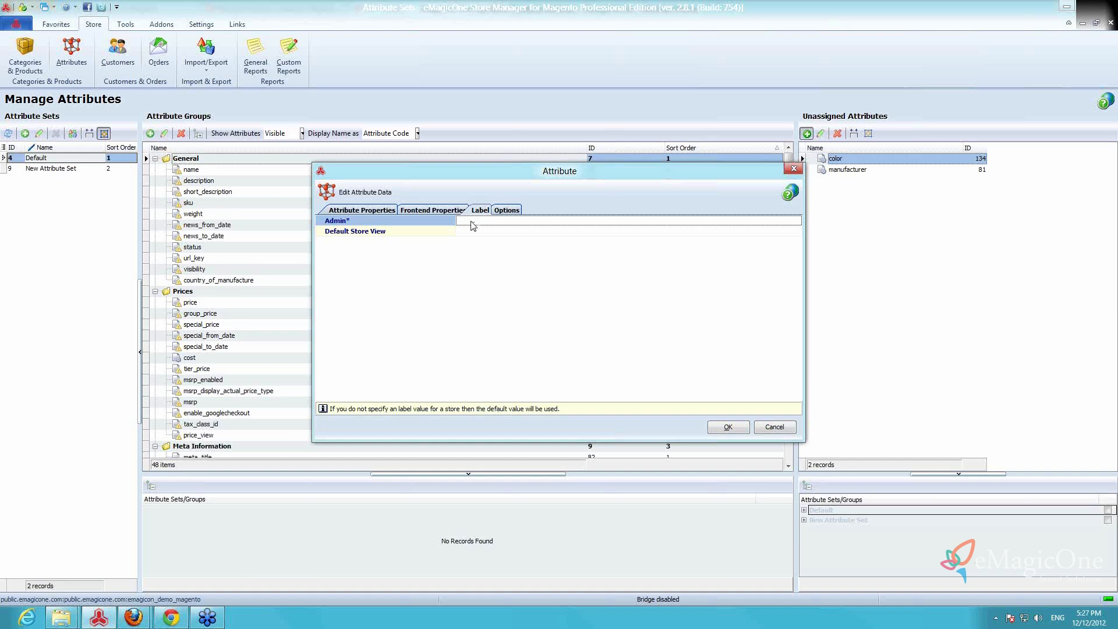
click(472, 221)
click(473, 232)
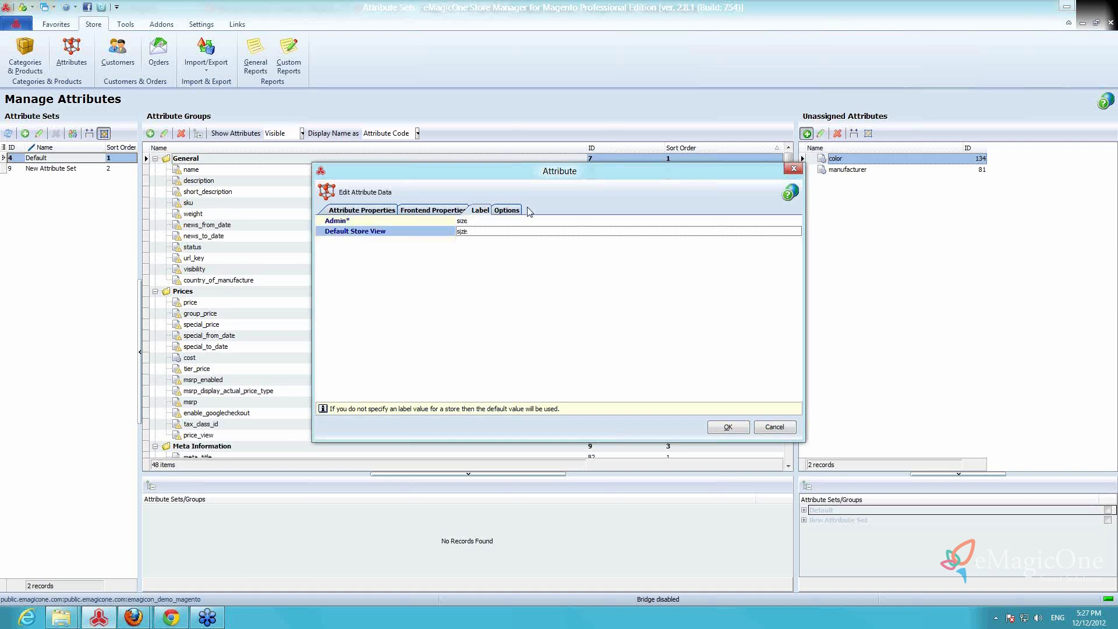
click(506, 211)
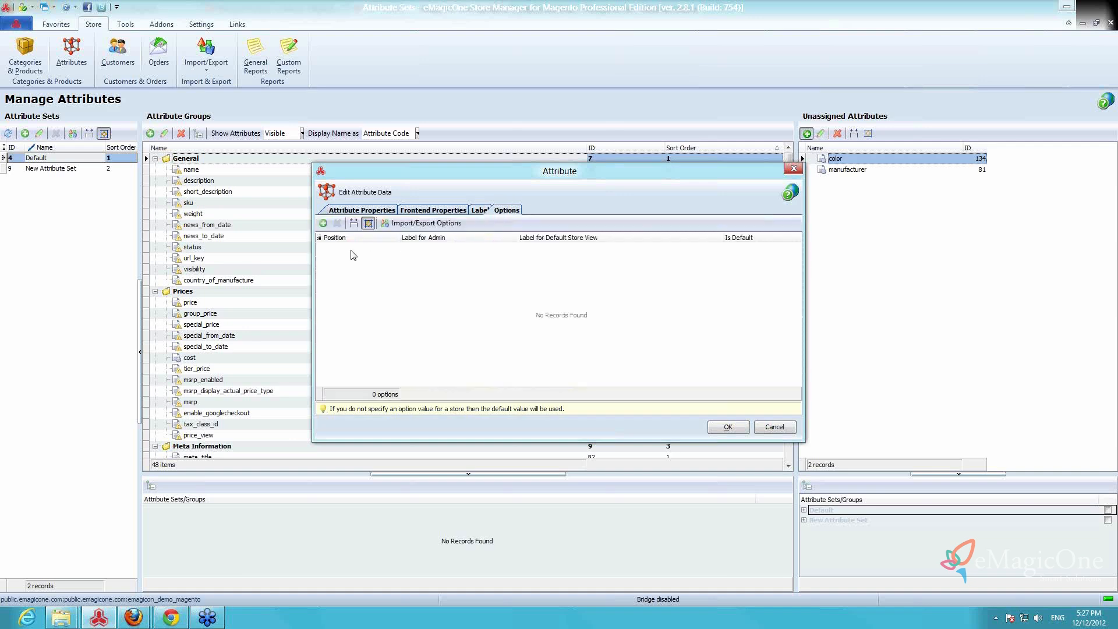
Add the options s, m and l to the size attribute and save it
click(323, 223)
click(429, 249)
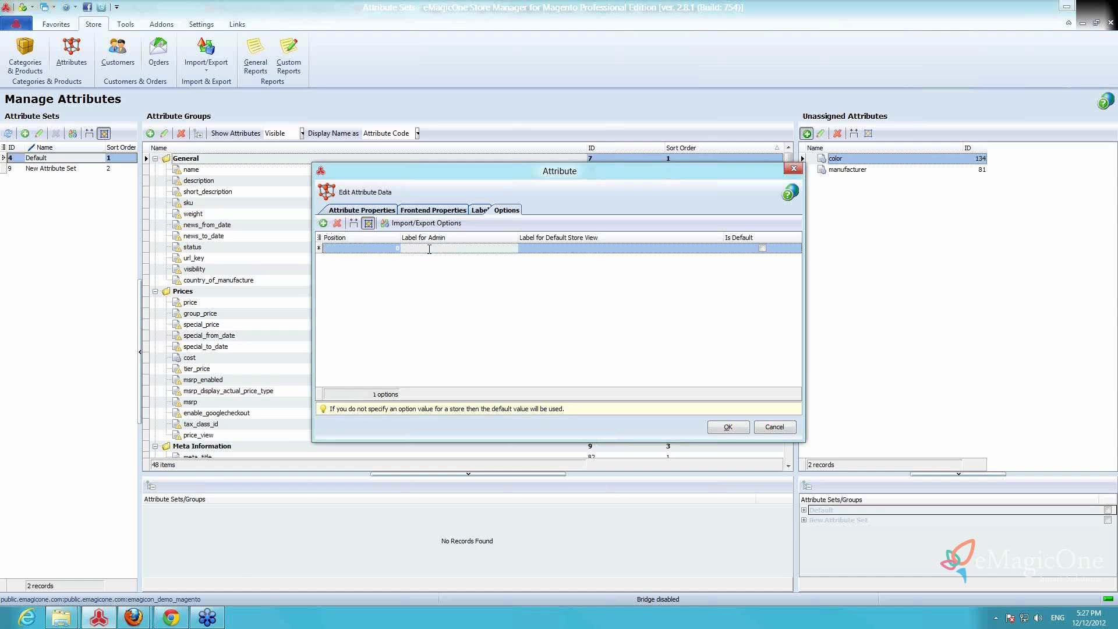
text(s)
click(323, 224)
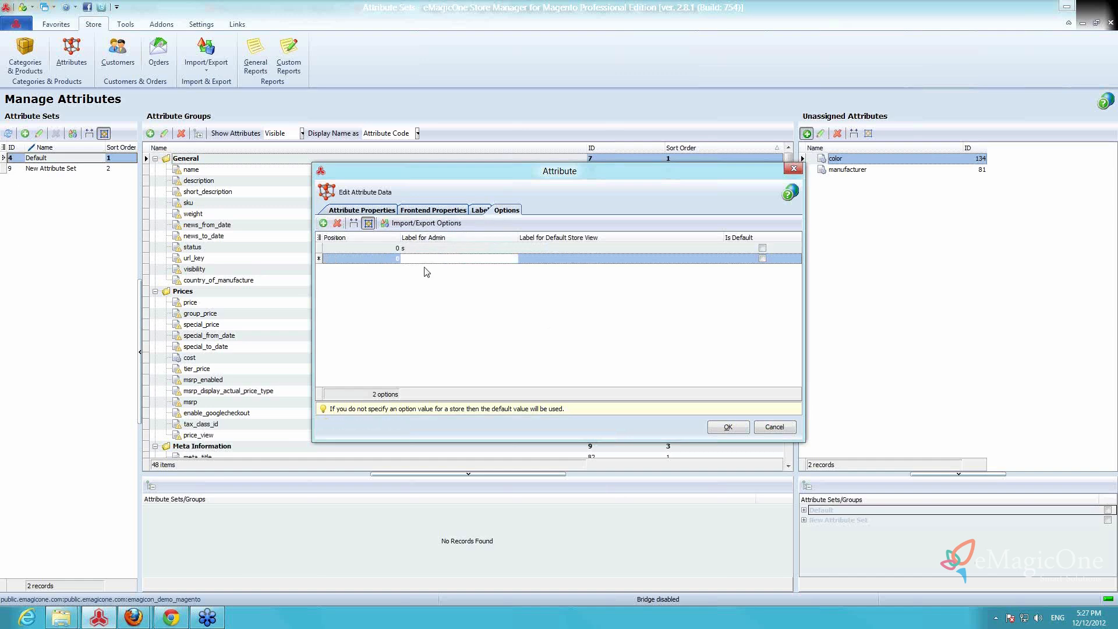
click(429, 259)
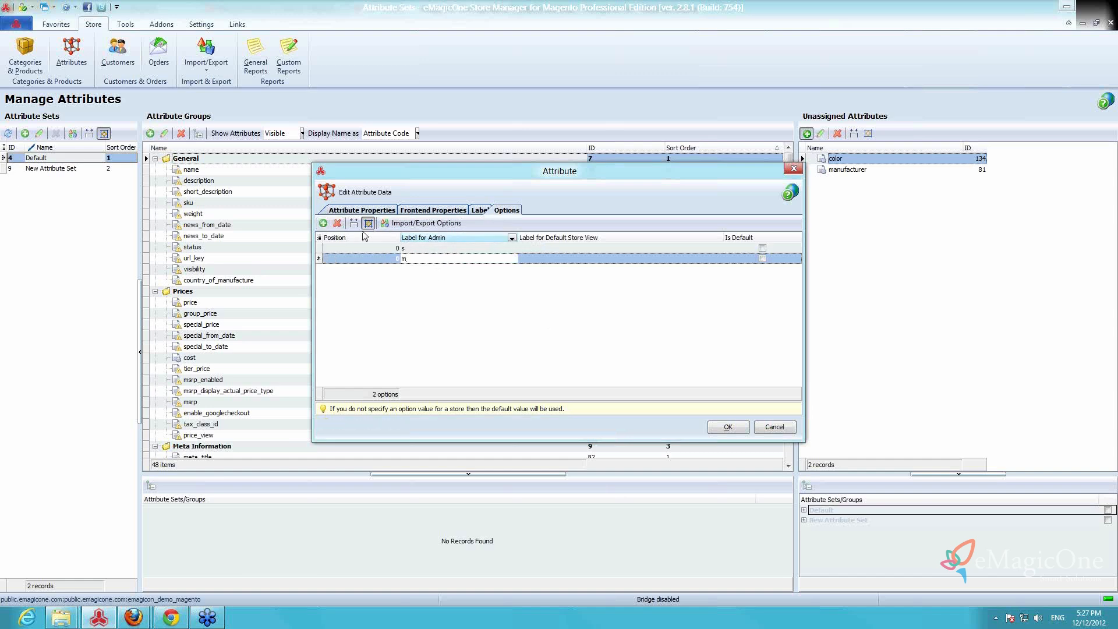
click(323, 223)
click(410, 269)
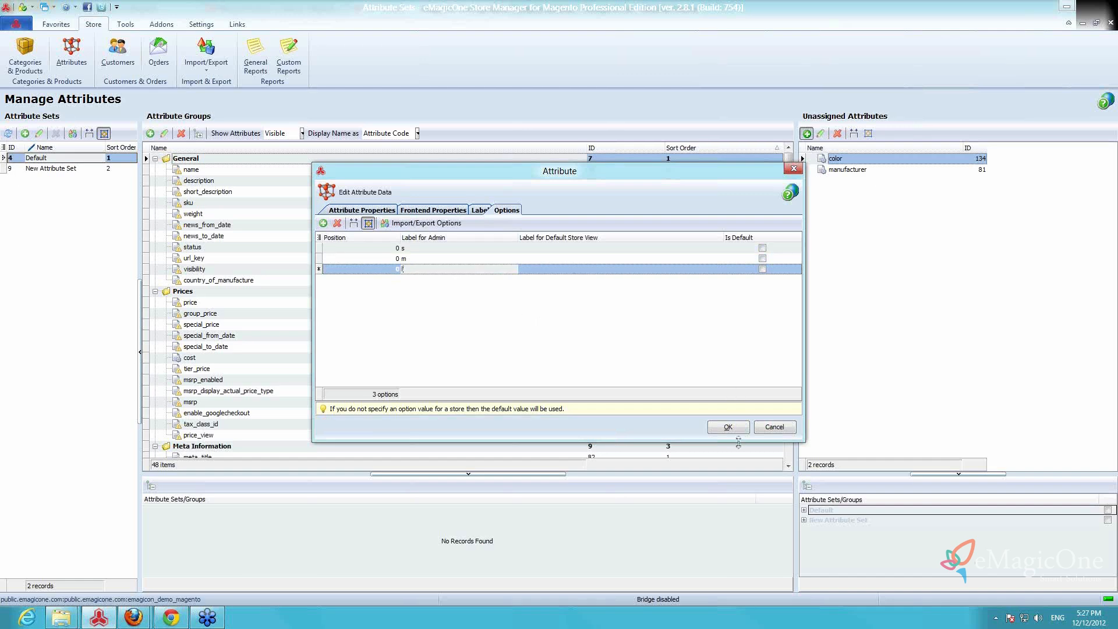
click(730, 428)
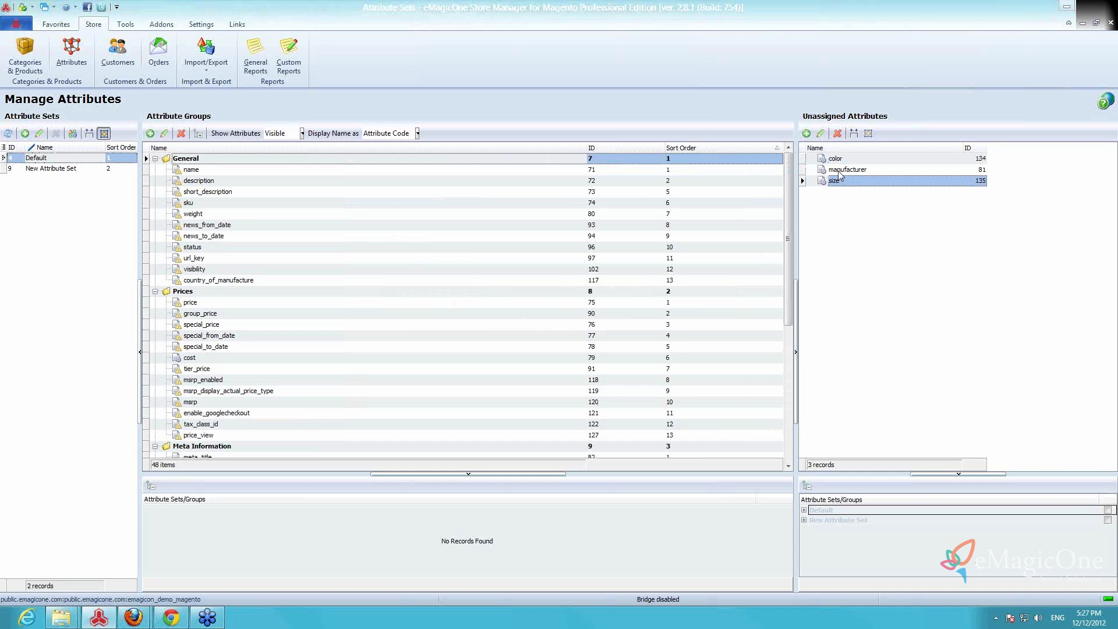
Assign the color and size attributes to the General group of the Default attribute set, just below news_from_date
drag(837, 159, 406, 232)
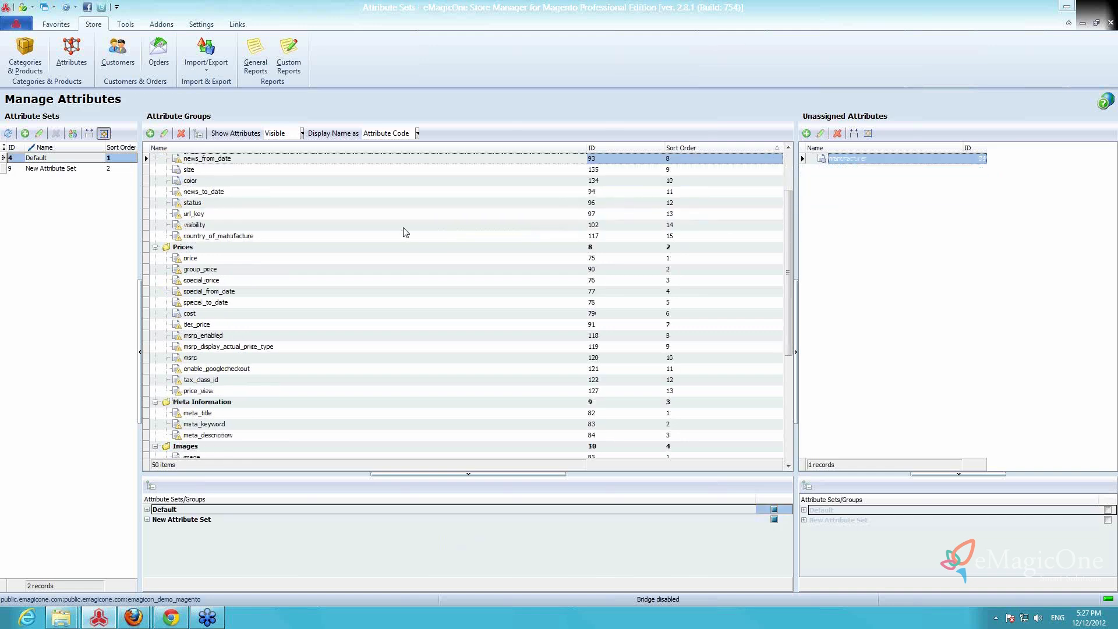
click(209, 171)
click(201, 183)
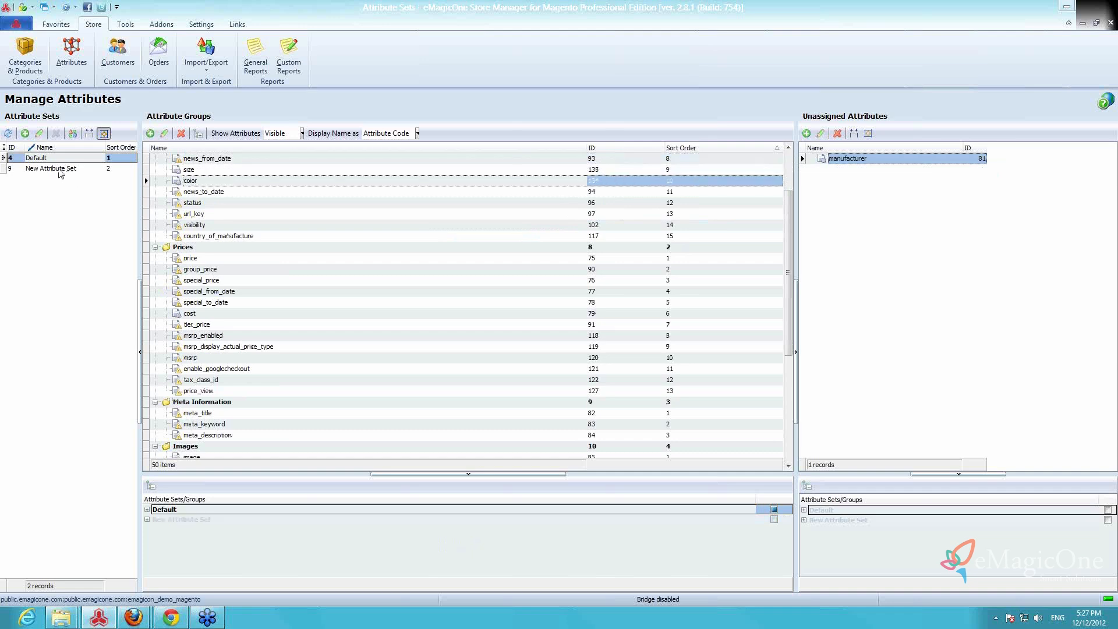
Assign color and size to the General group of New Attribute Set as well, below news_from_date
click(58, 170)
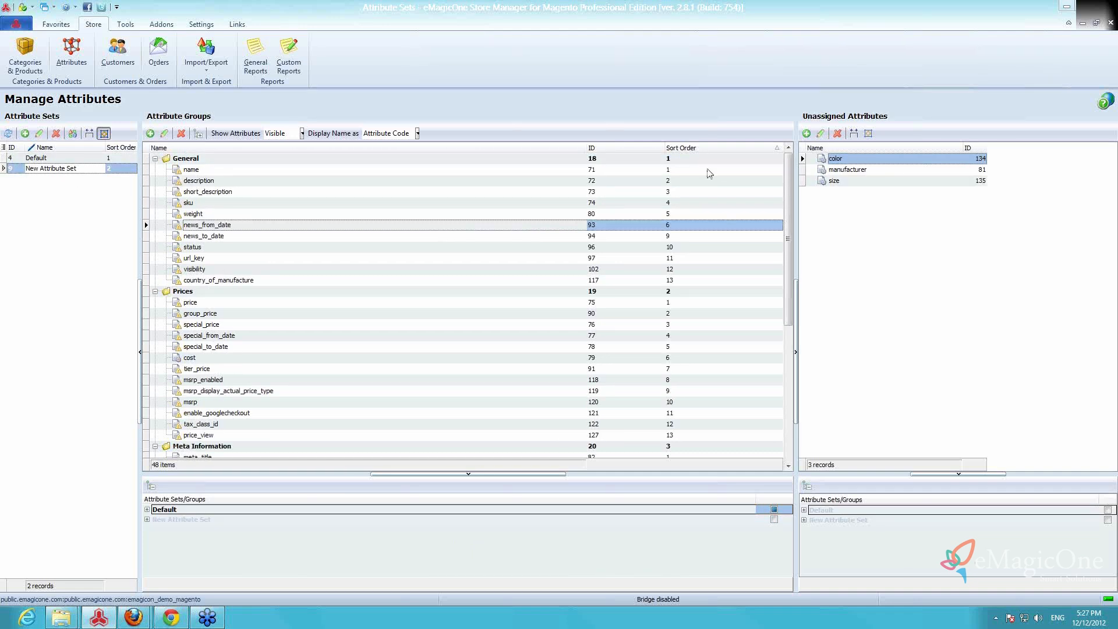
ctrl+click(862, 182)
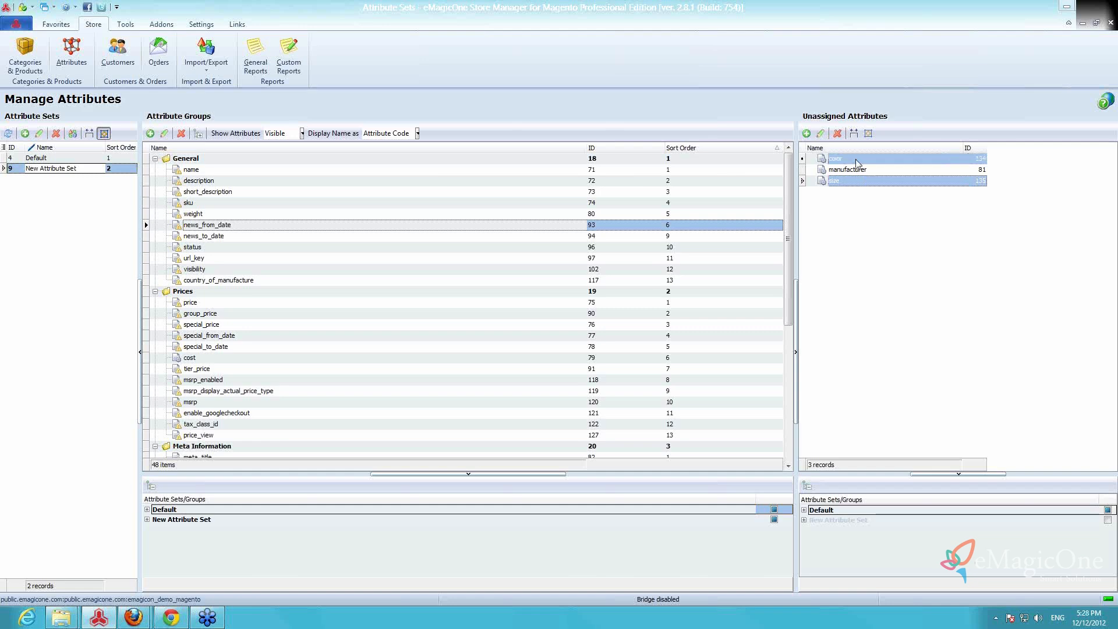
drag(857, 163, 436, 230)
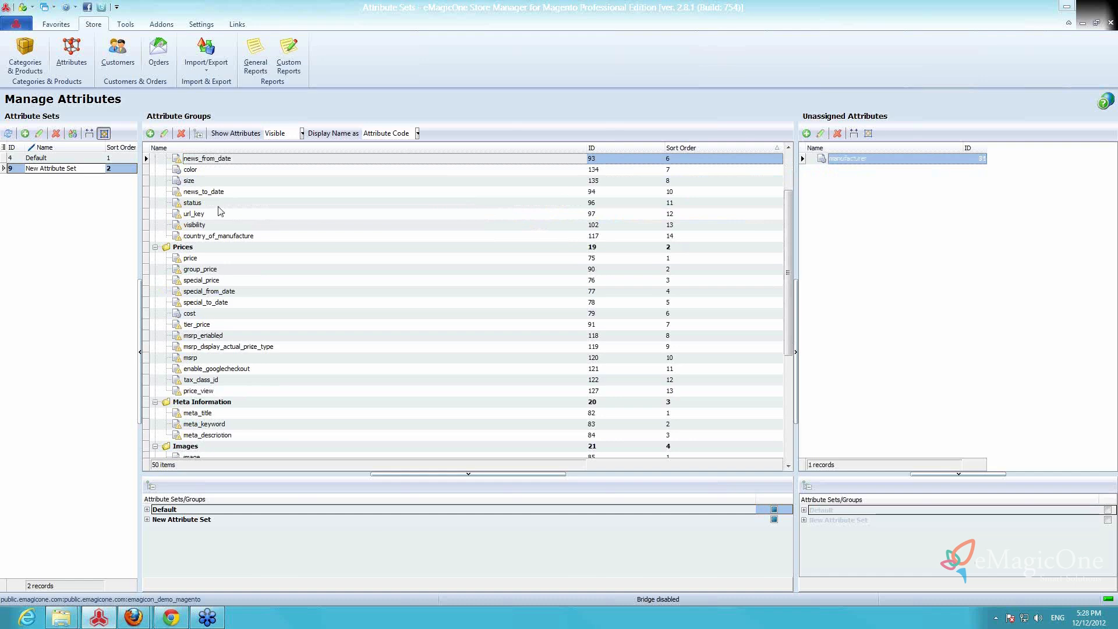
click(209, 171)
click(210, 181)
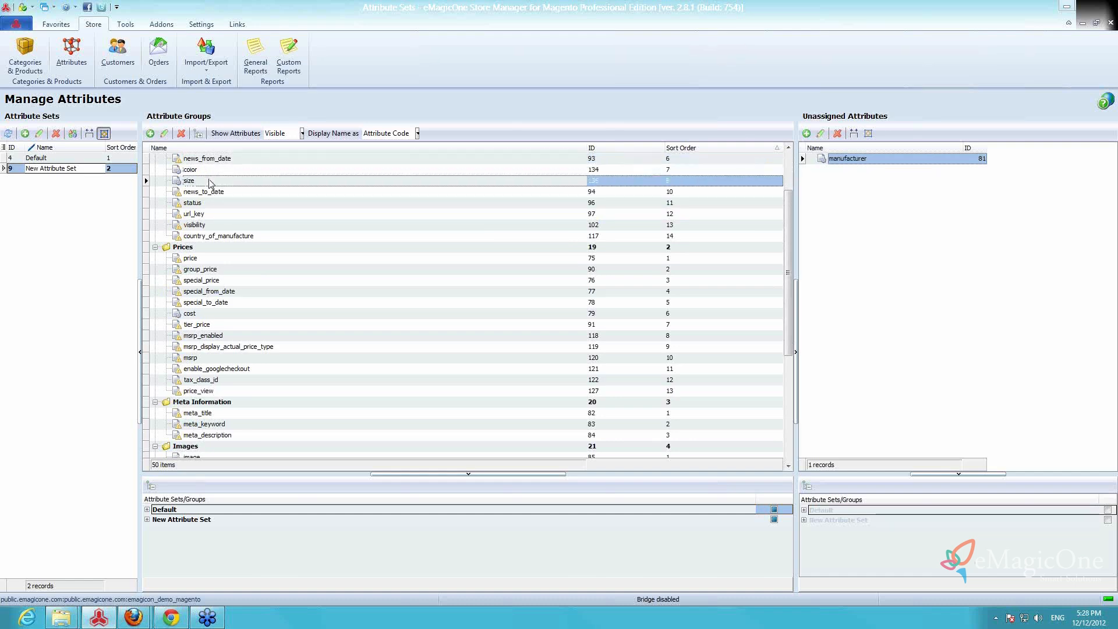
Start a new product in Test Category with the Default attribute set and the Configurable Product type
click(19, 65)
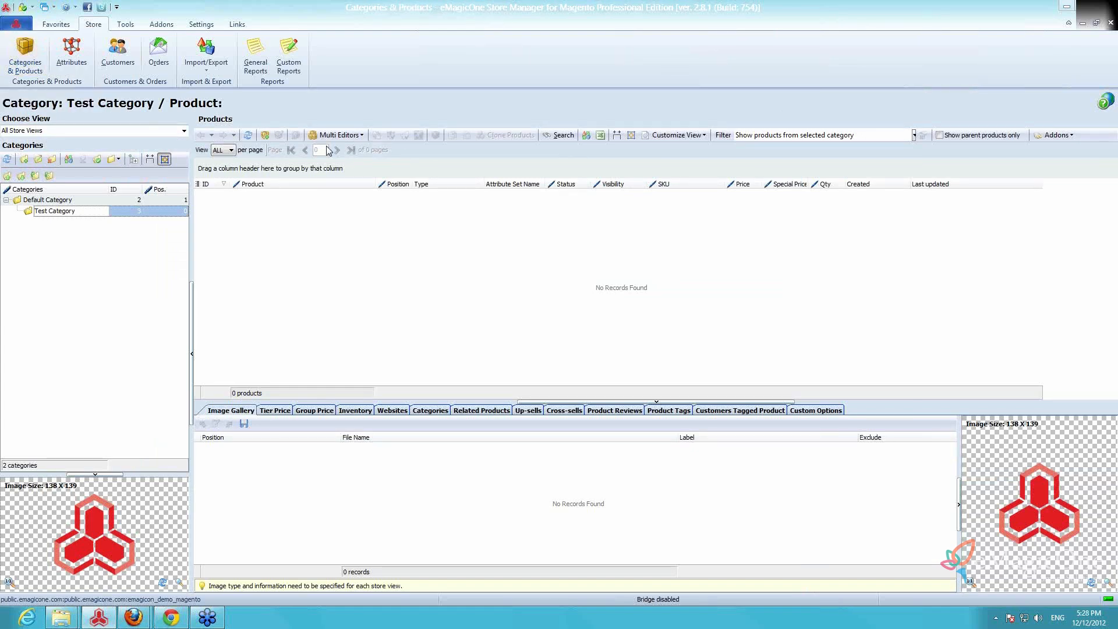
click(266, 135)
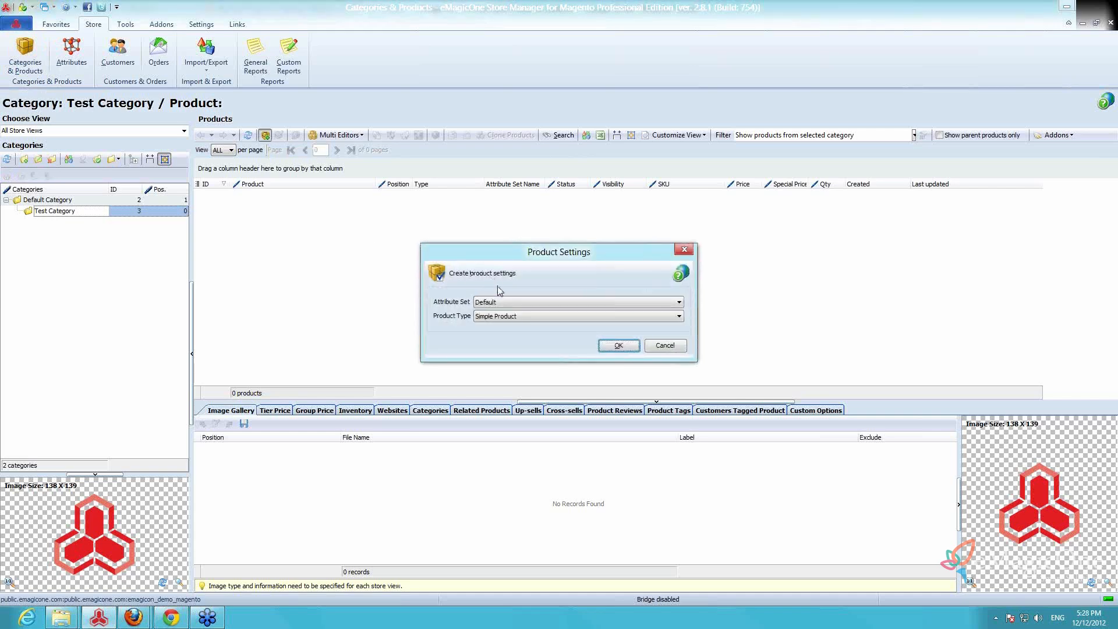
click(506, 303)
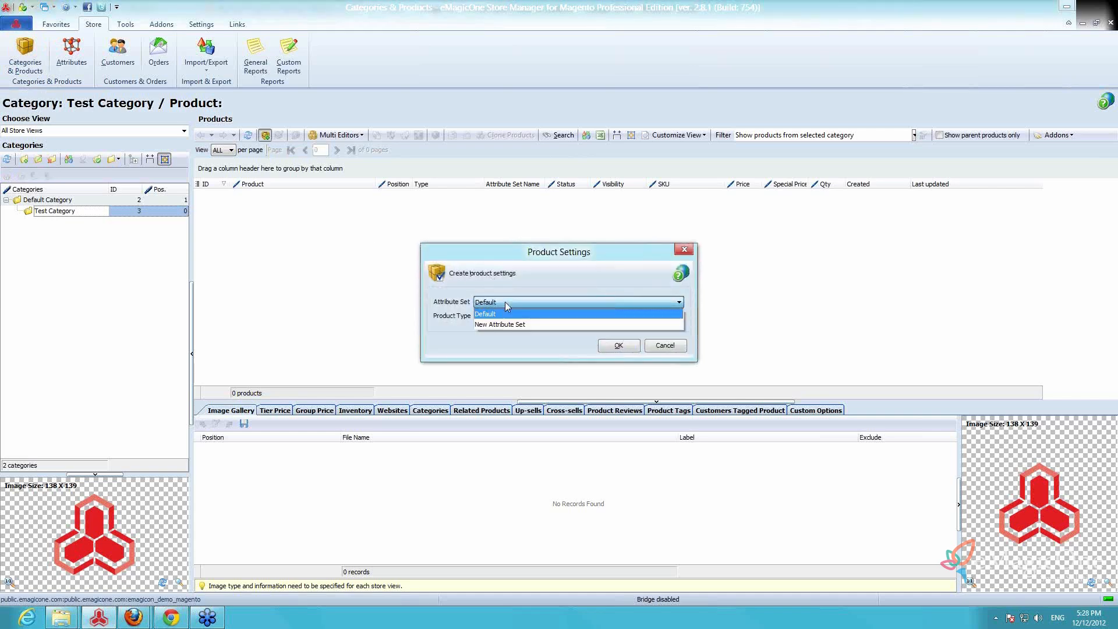
click(505, 302)
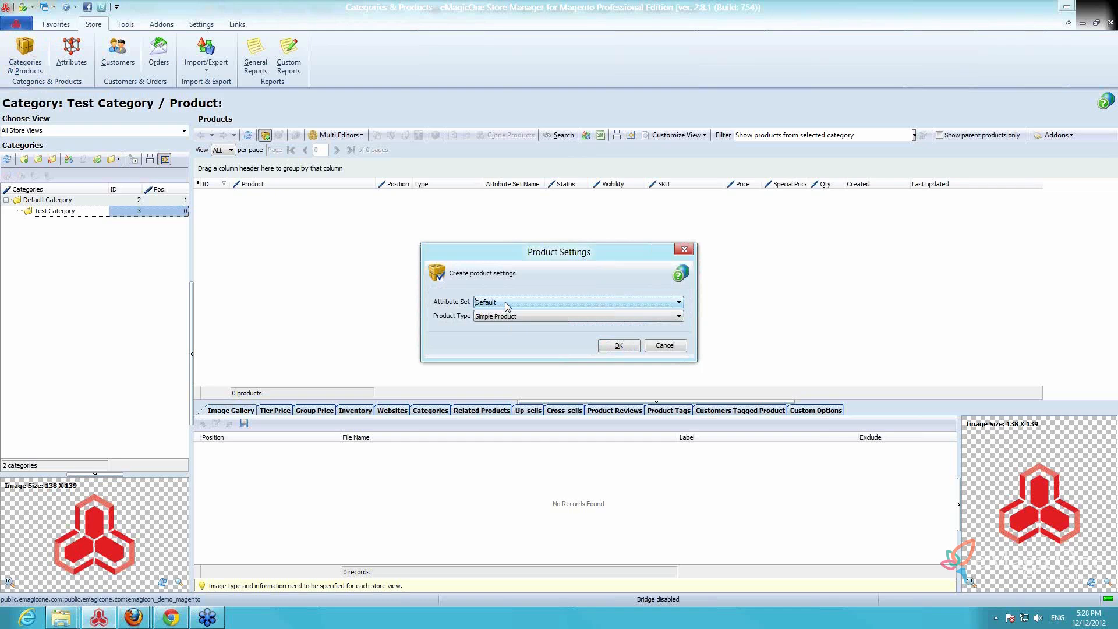
click(509, 317)
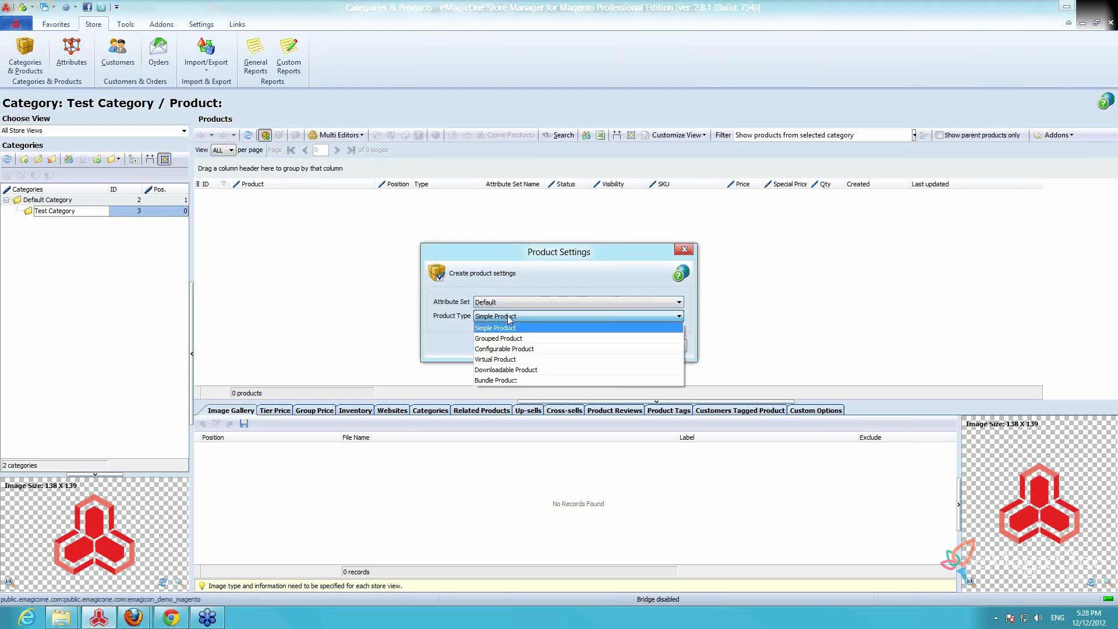
click(513, 348)
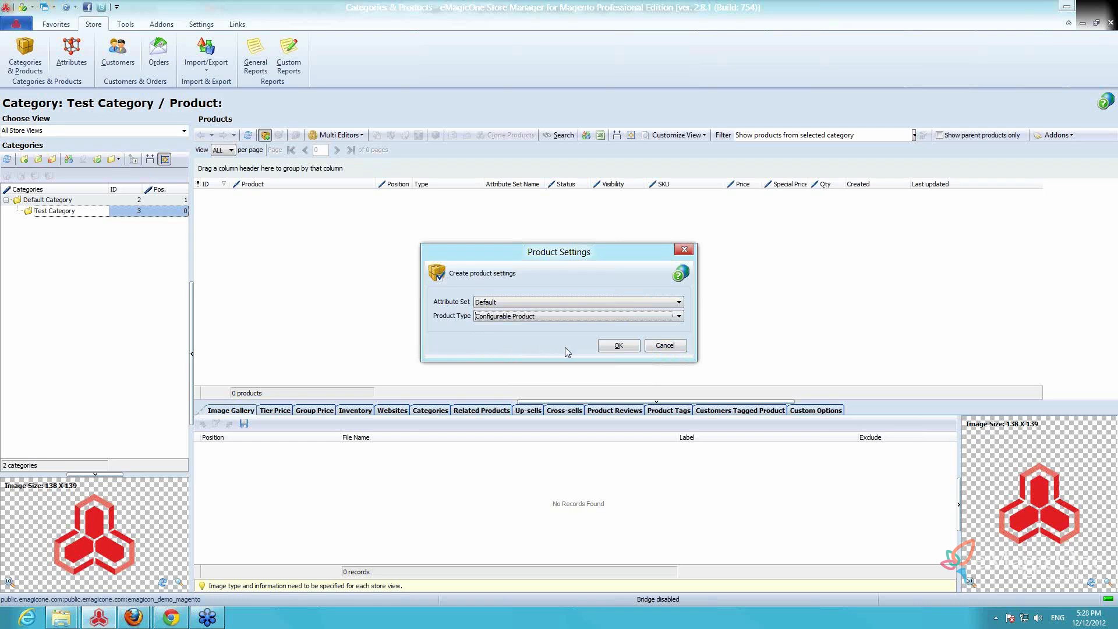
click(629, 347)
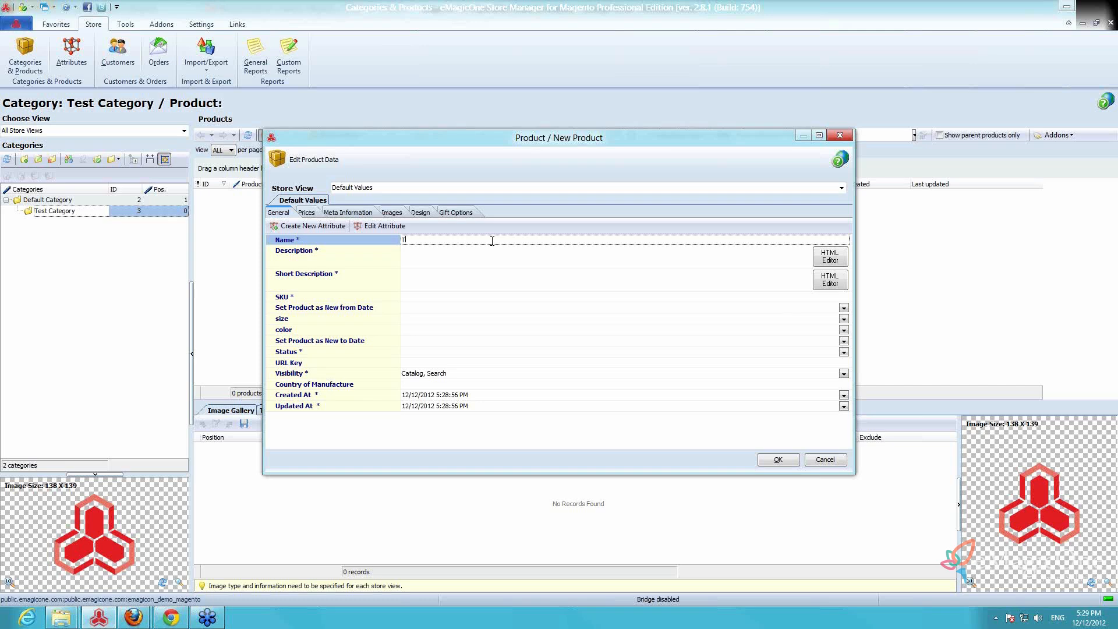
Enter T-shirt as the product's name, description and short description, and tshirt as its SKU
text(T-shir)
click(462, 258)
text(T-shirt)
click(457, 279)
text(T-shirt)
click(448, 297)
text(T-shirt)
key(Home)
text(t)
key(Delete)
key(Delete)
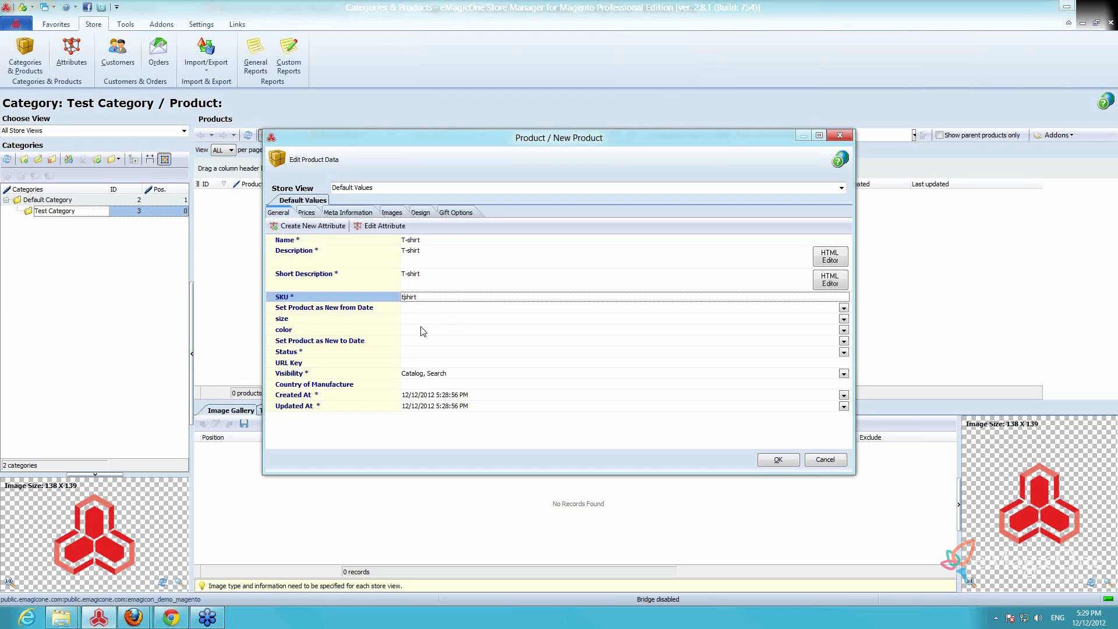
Set the product's status to Enabled and keep its visibility at Catalog, Search
click(423, 353)
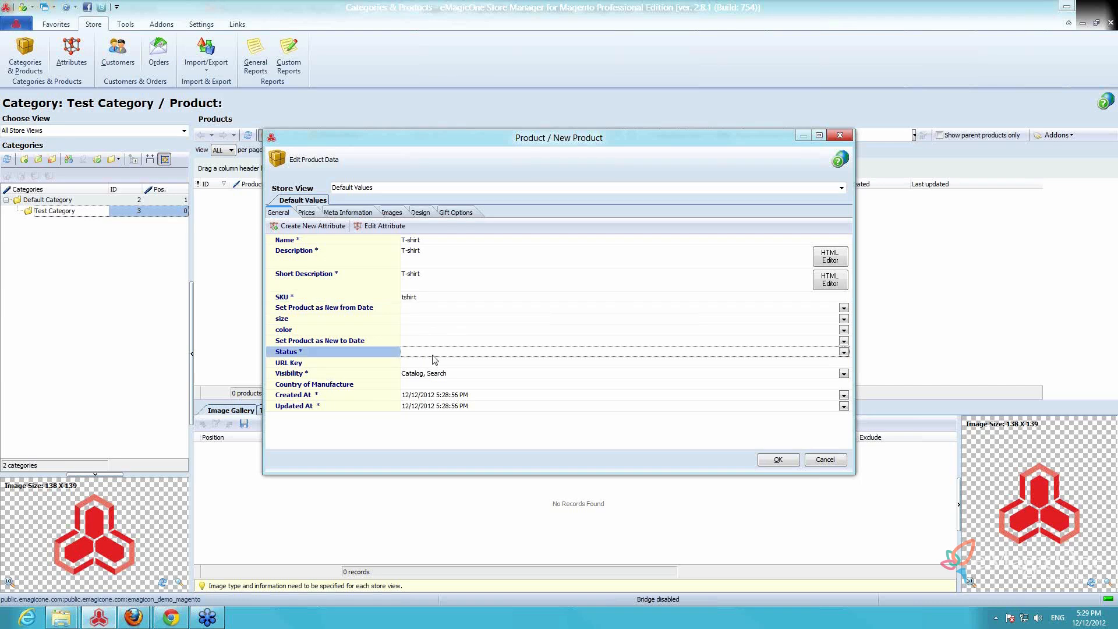
click(434, 353)
click(433, 372)
click(437, 375)
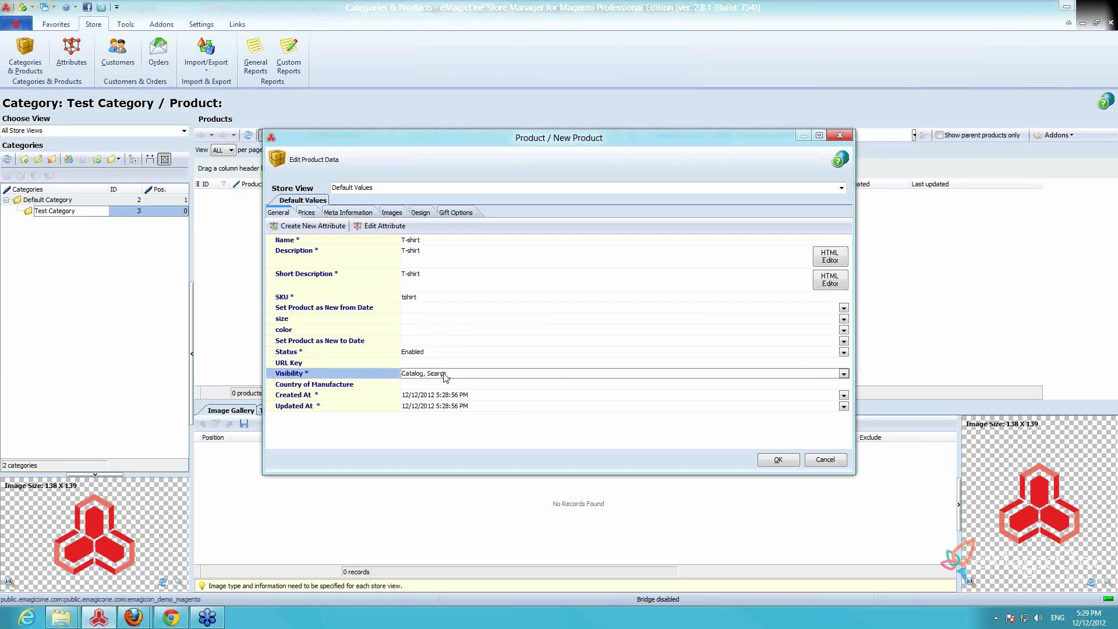
click(443, 375)
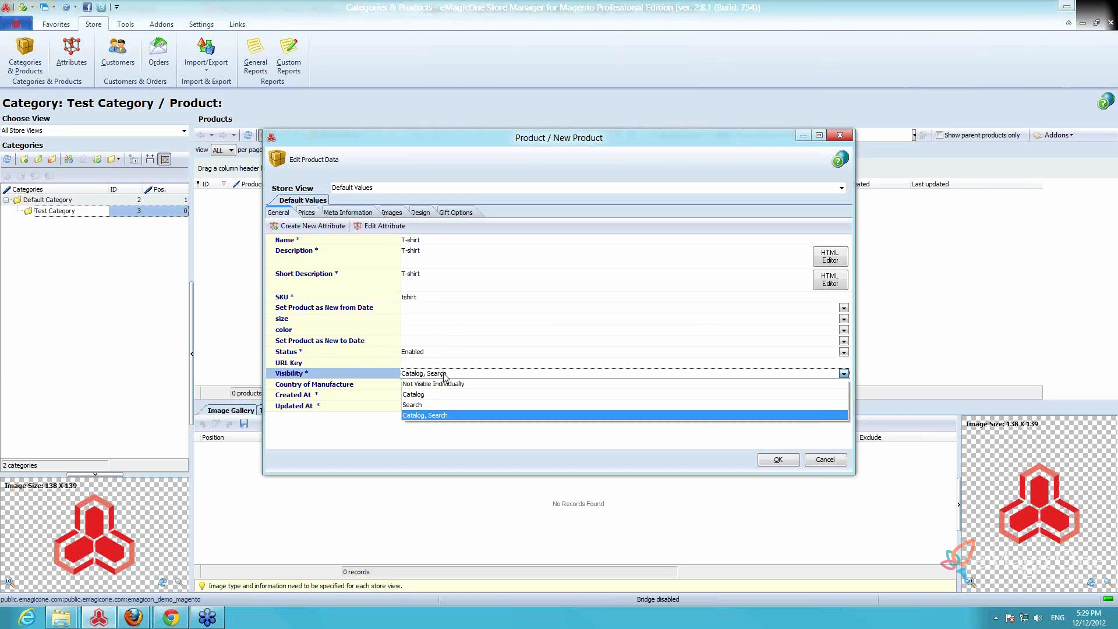
click(444, 376)
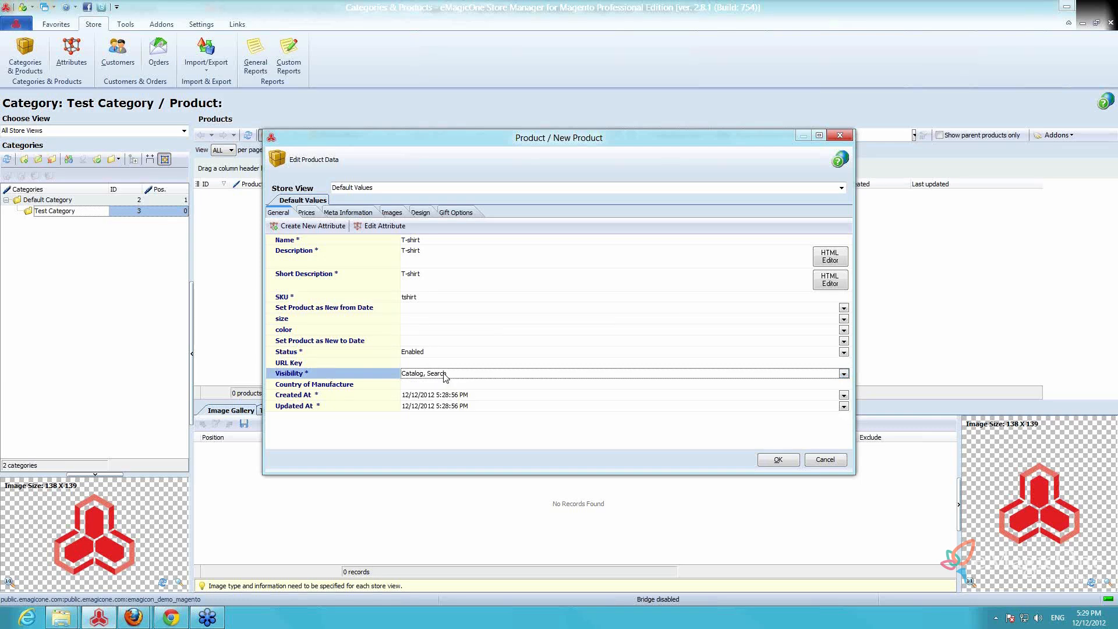
Set the product's price to 1000 and its tax class to None, and save the product
click(307, 213)
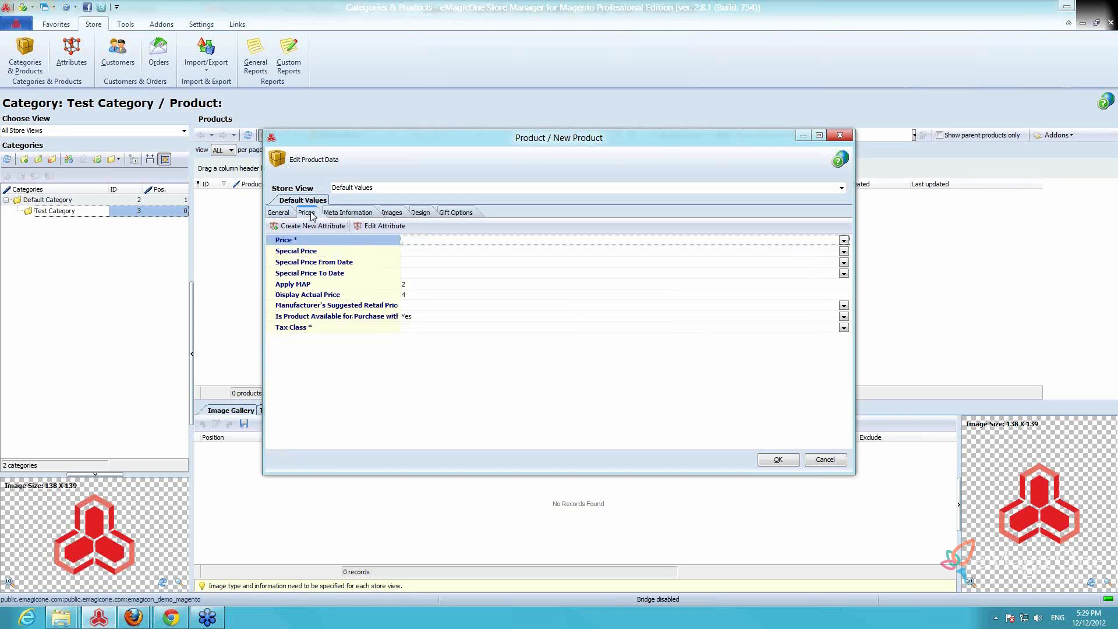
text(1000)
click(444, 328)
click(445, 330)
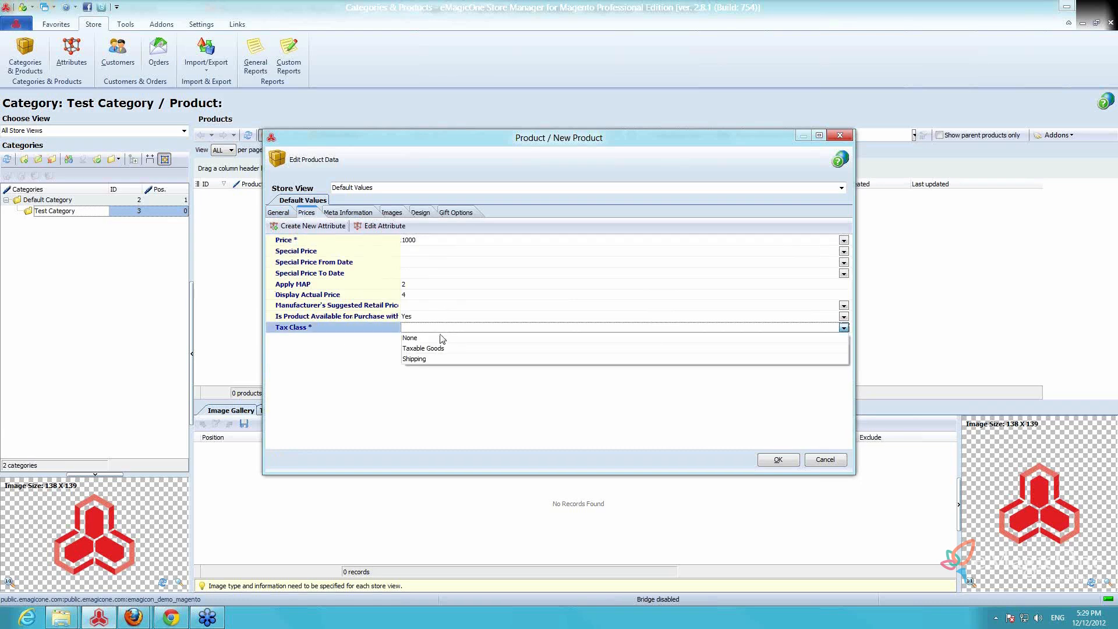
click(440, 341)
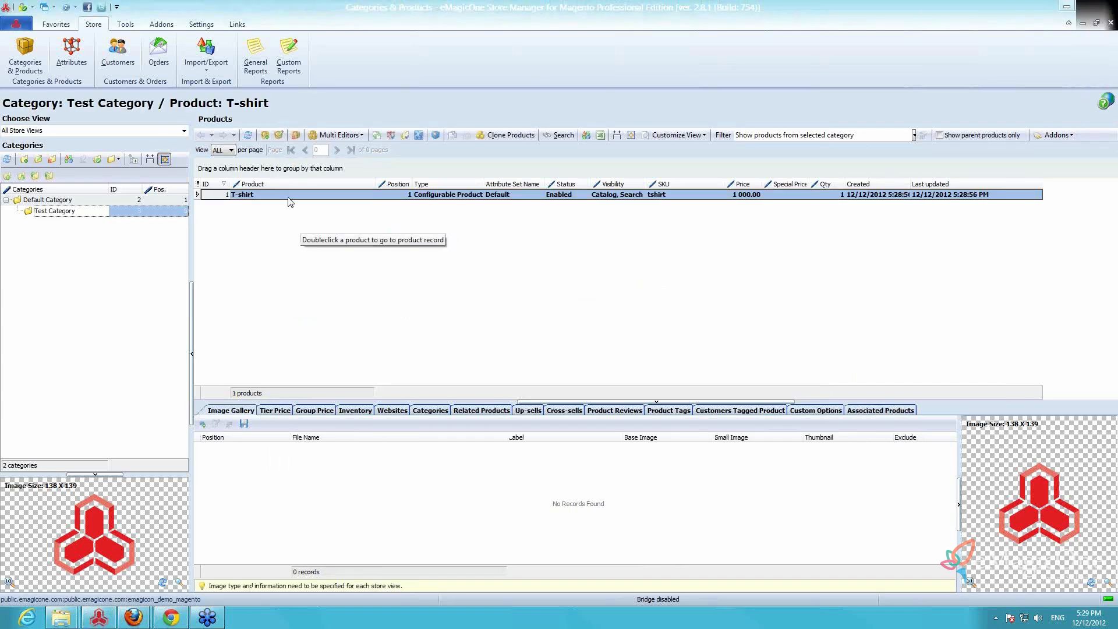
Review the T-shirt product's inventory, websites, categories, related products and custom options
click(288, 200)
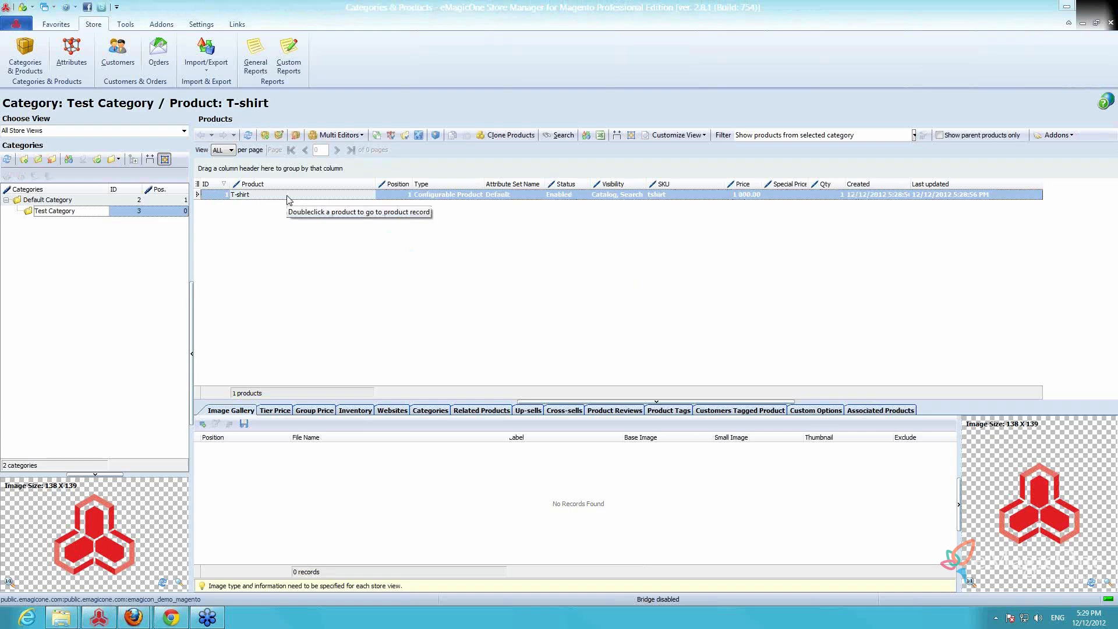
click(355, 411)
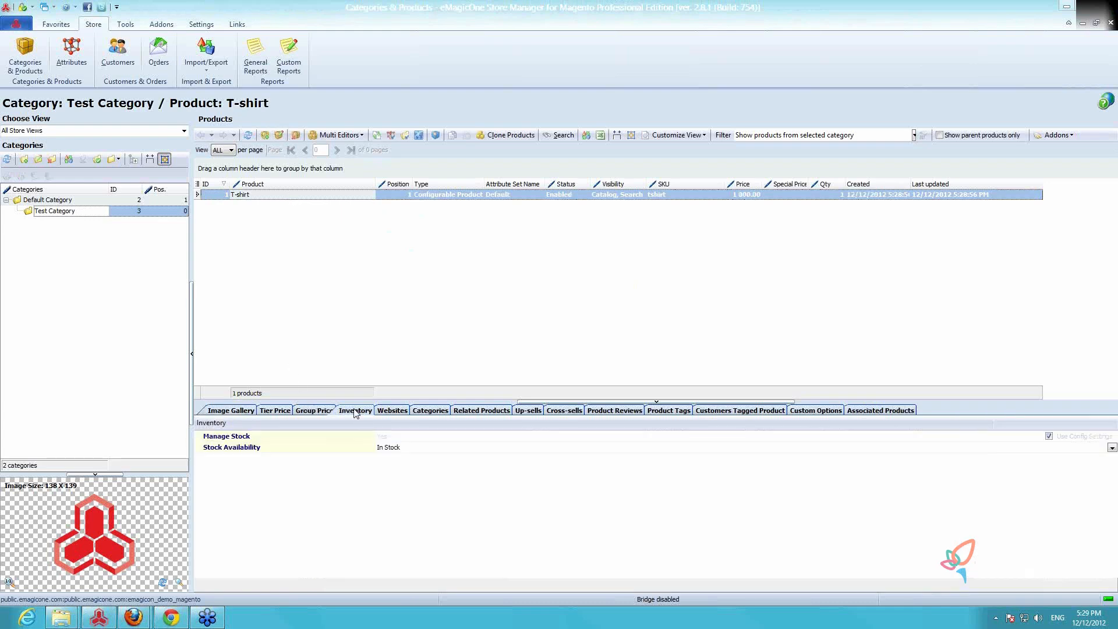
click(399, 411)
click(431, 412)
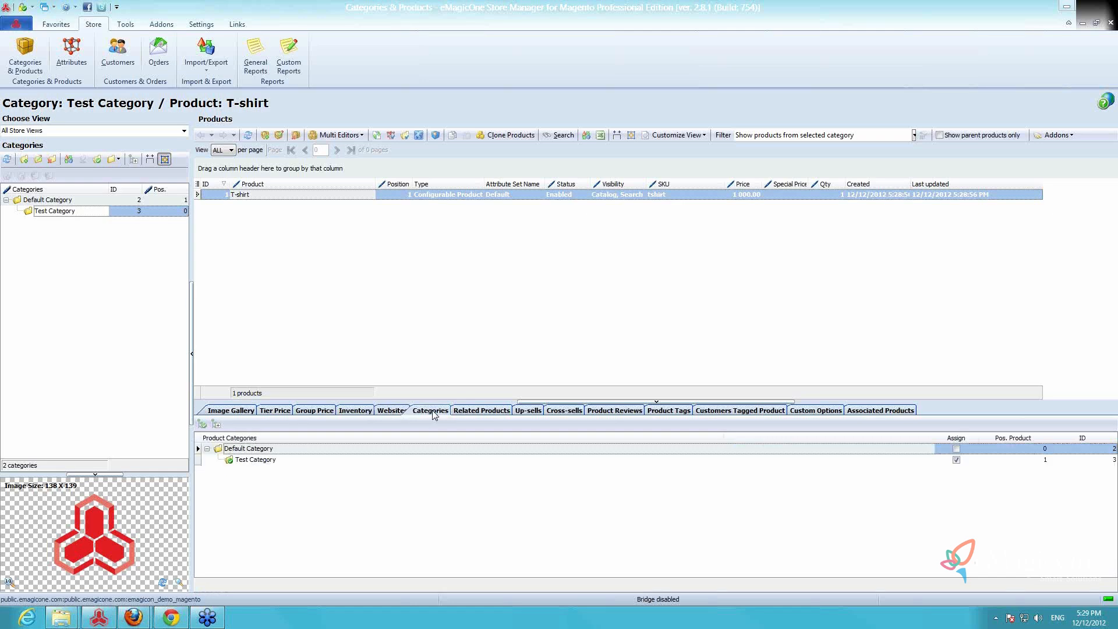
click(481, 412)
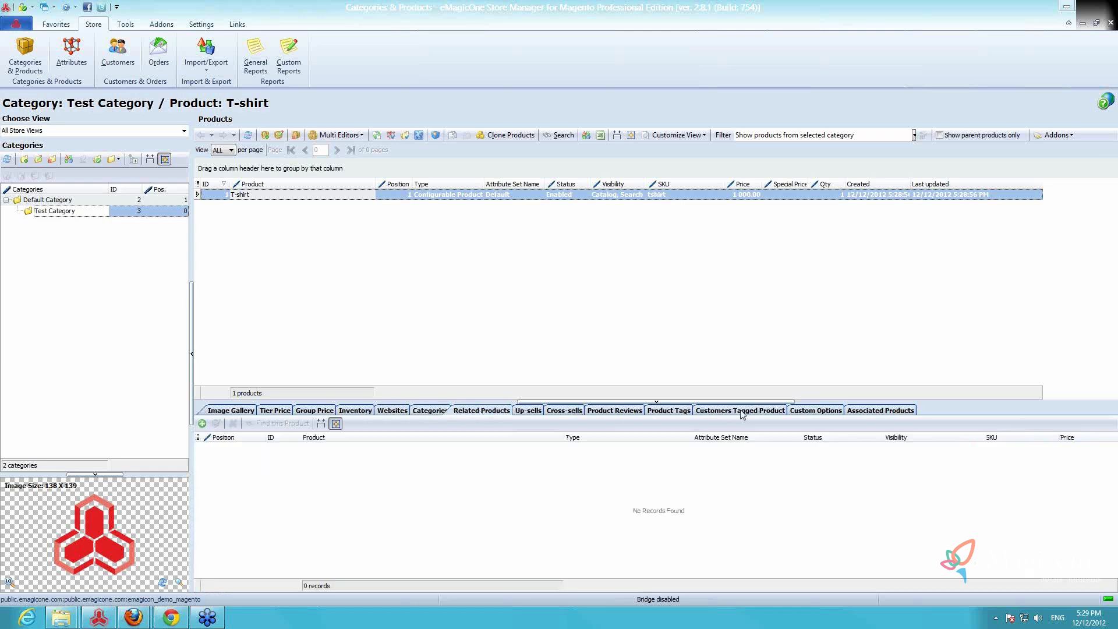
click(821, 411)
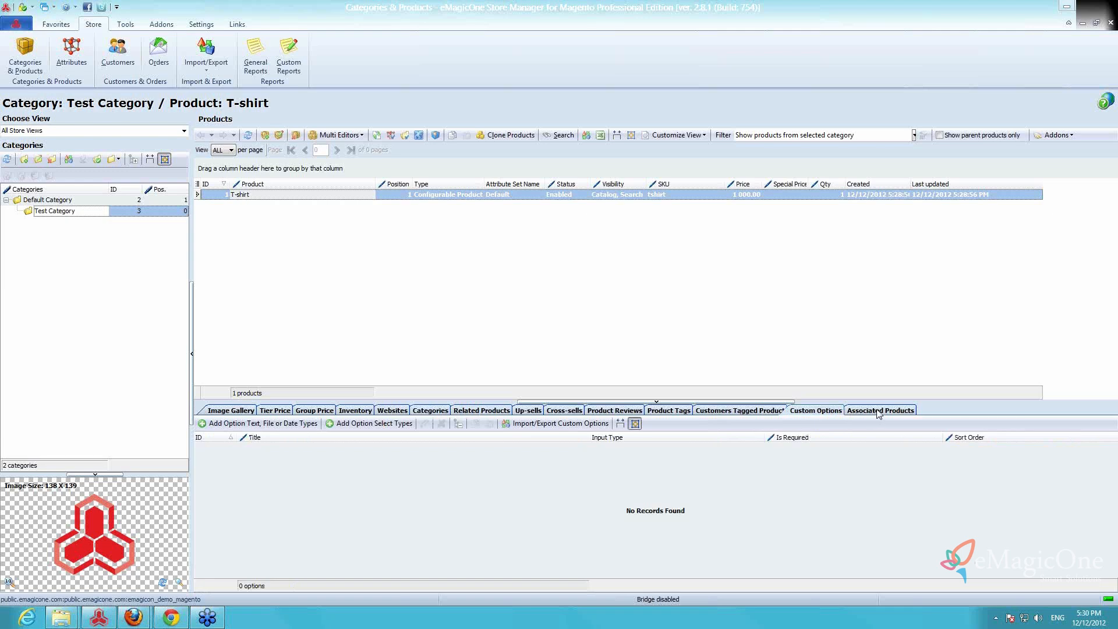
Select color and size as the configurable attributes for the T-shirt's associated products
click(879, 411)
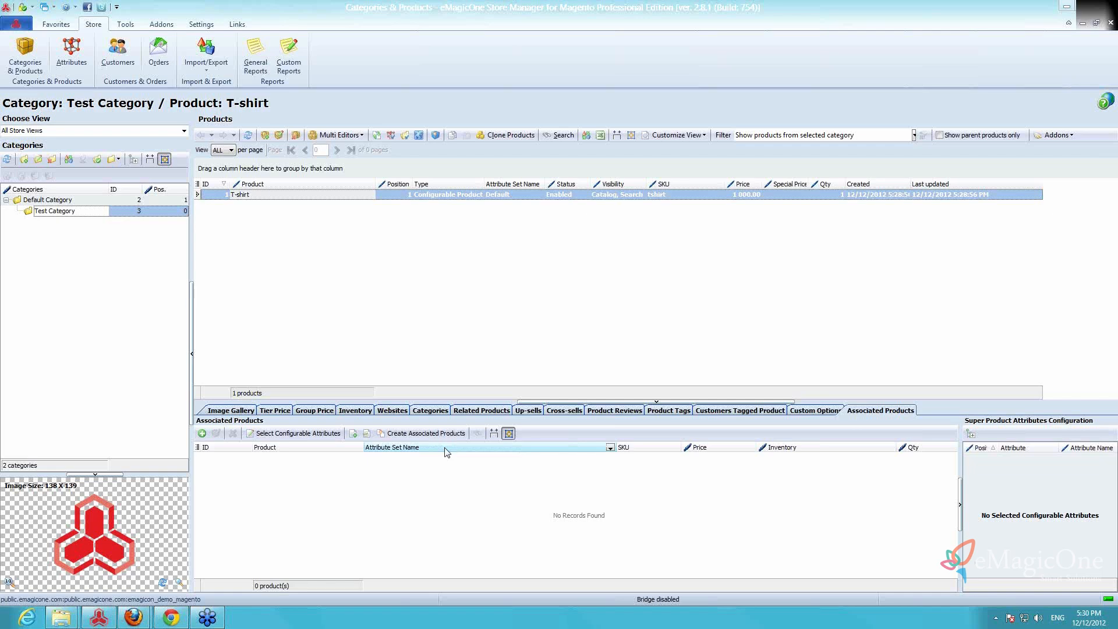
click(309, 436)
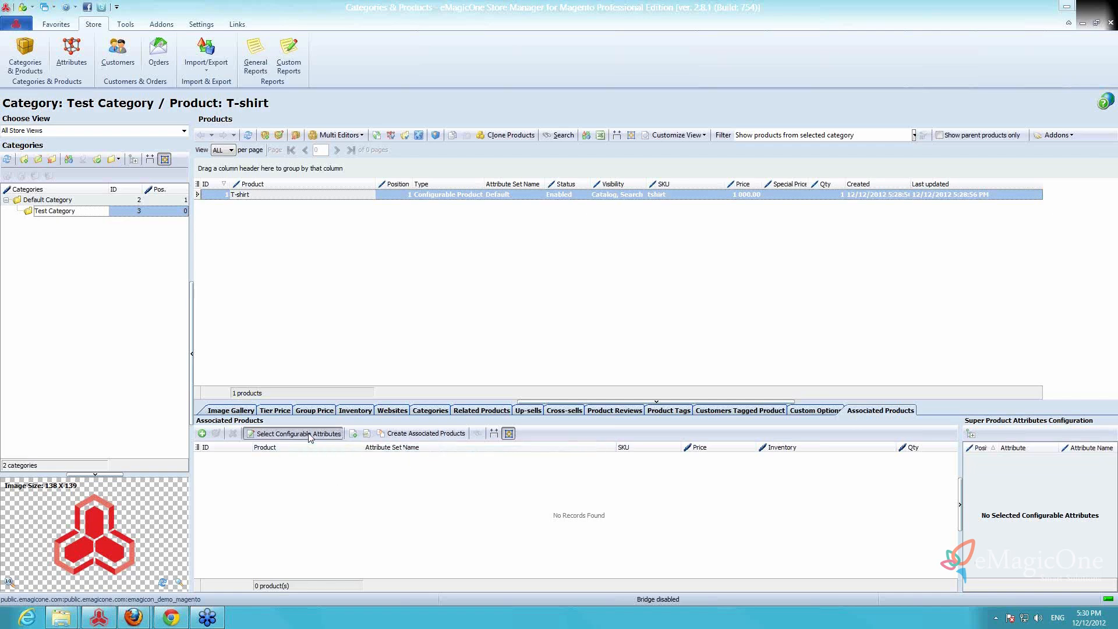
click(449, 252)
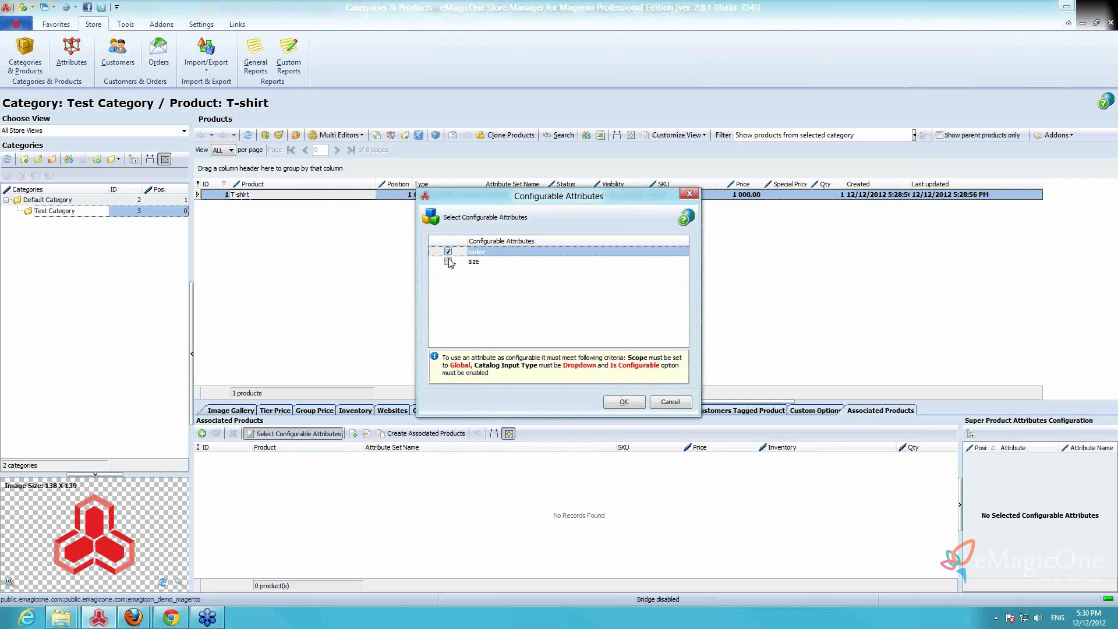
click(447, 261)
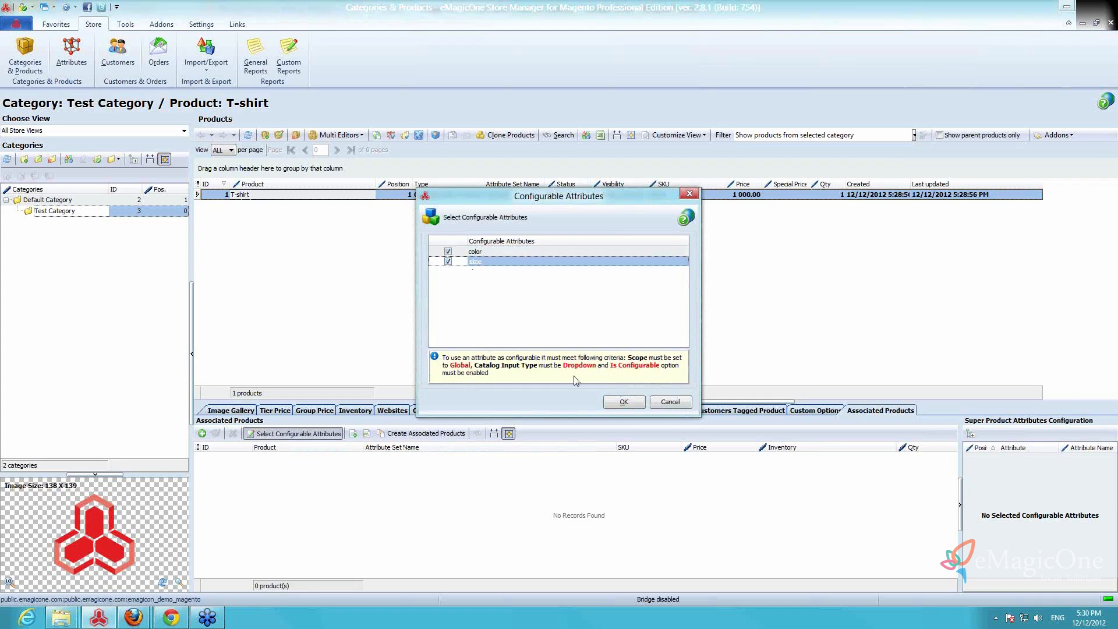
click(623, 402)
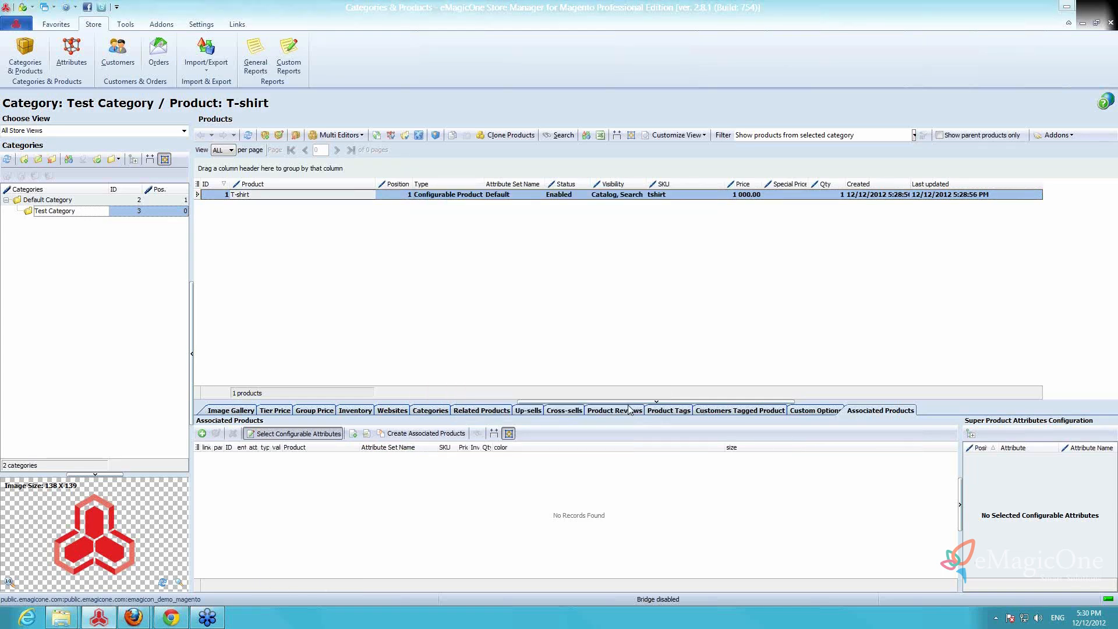
Create associated products for all color and size values with visibility Not Visible Individually, and look through the generated products
click(422, 434)
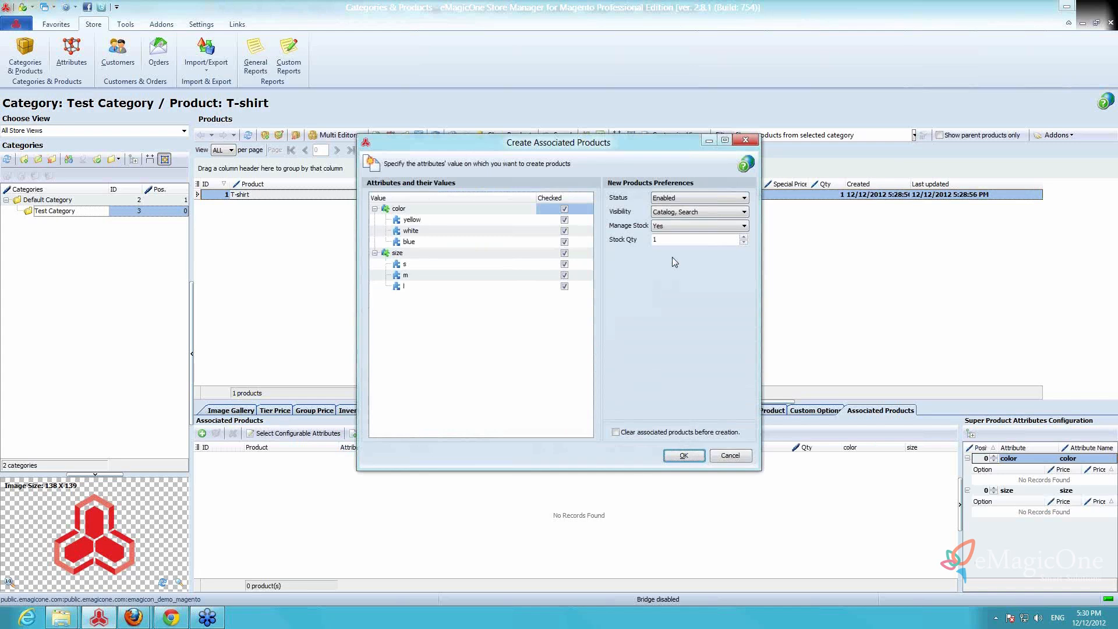
click(688, 213)
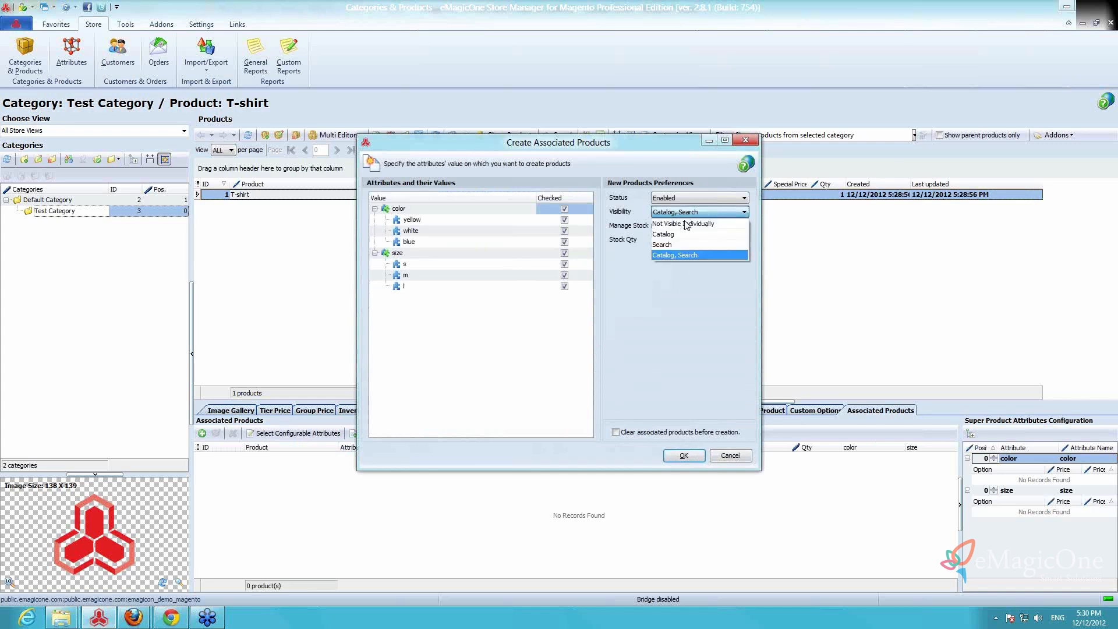
click(687, 224)
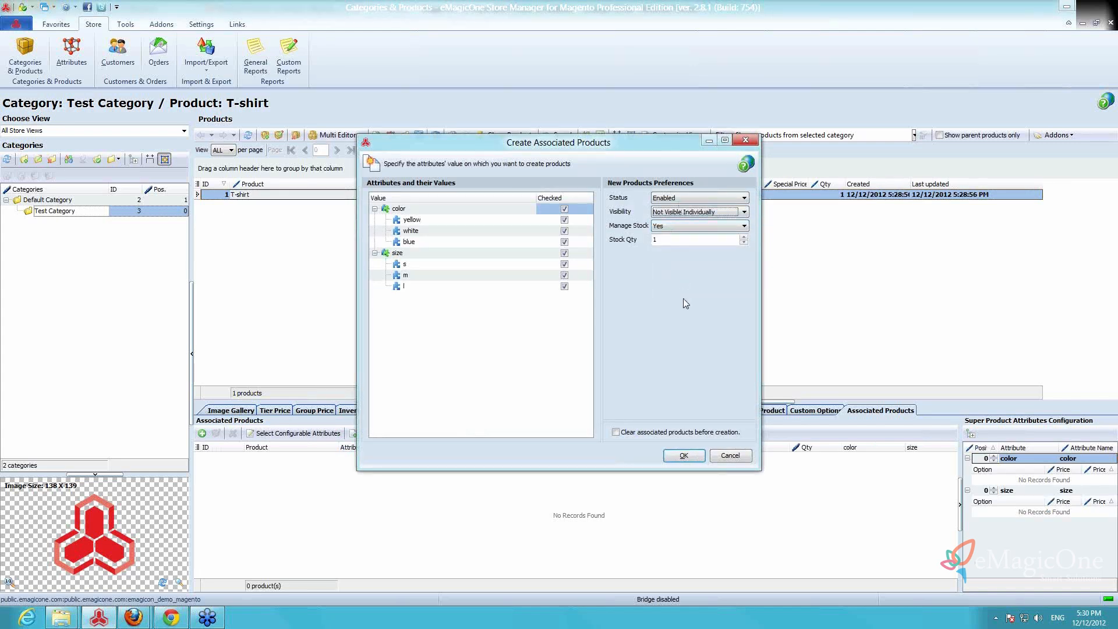
click(684, 456)
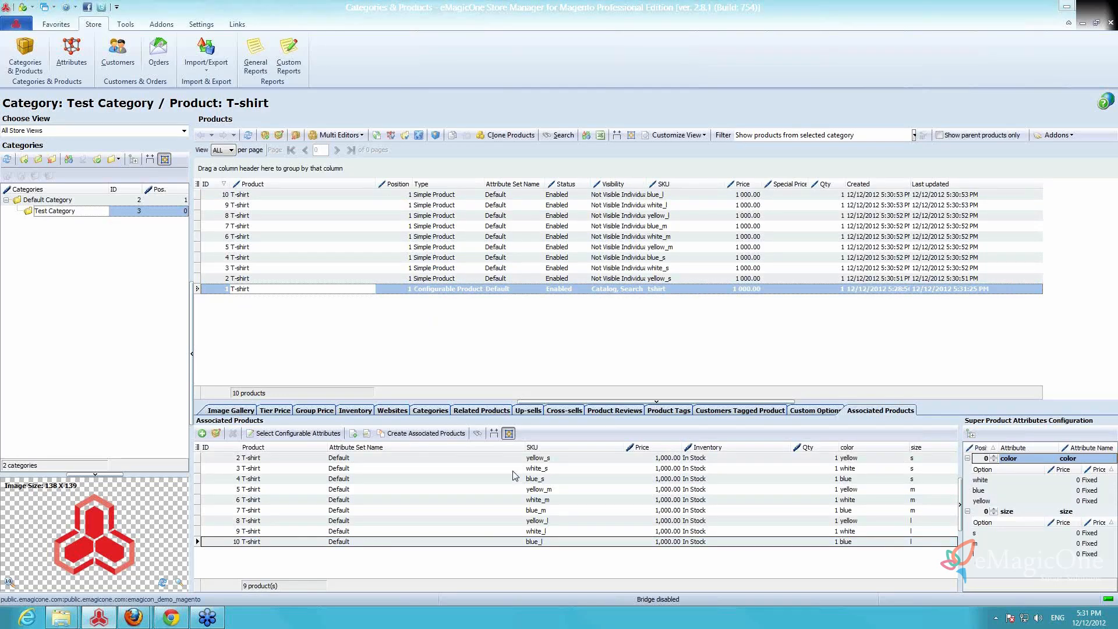
click(495, 459)
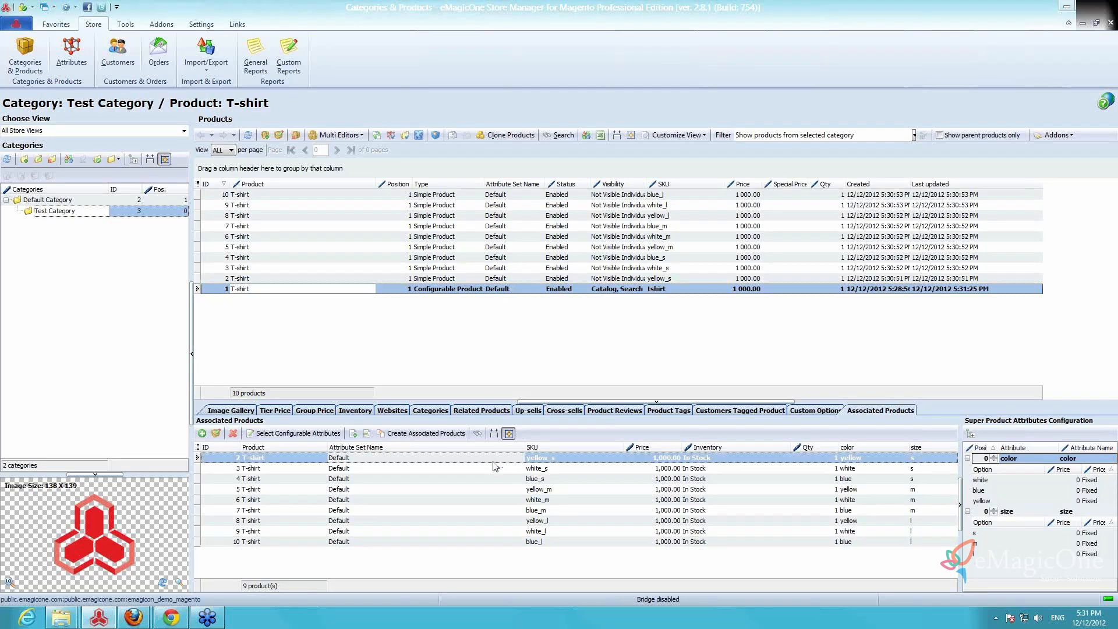
click(481, 510)
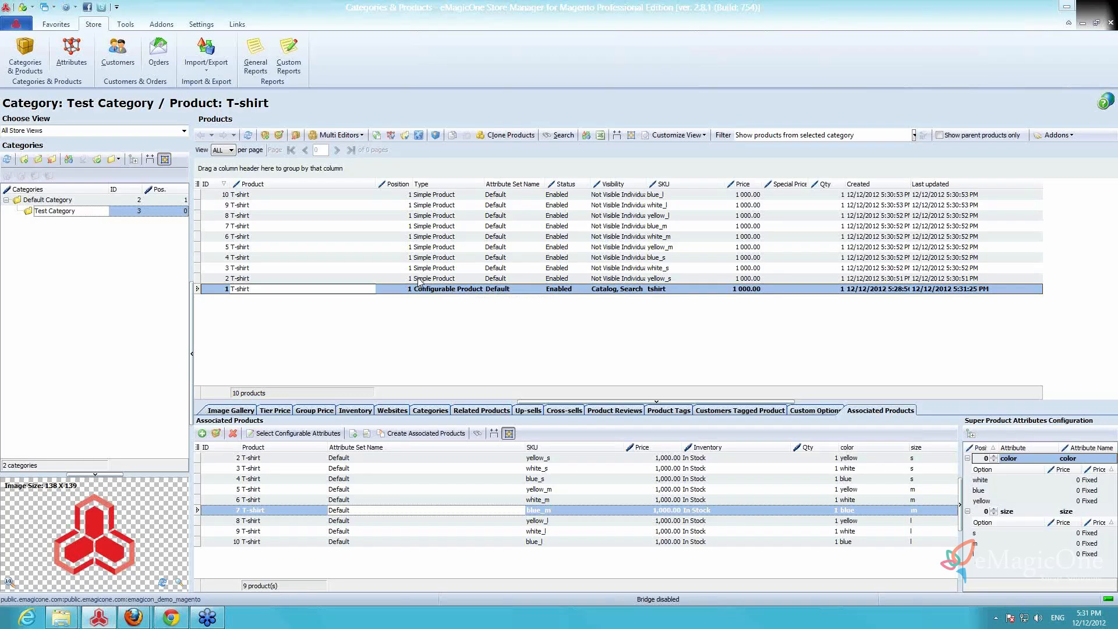
View the configurable T-shirt's storefront product page in Firefox
right_click(386, 291)
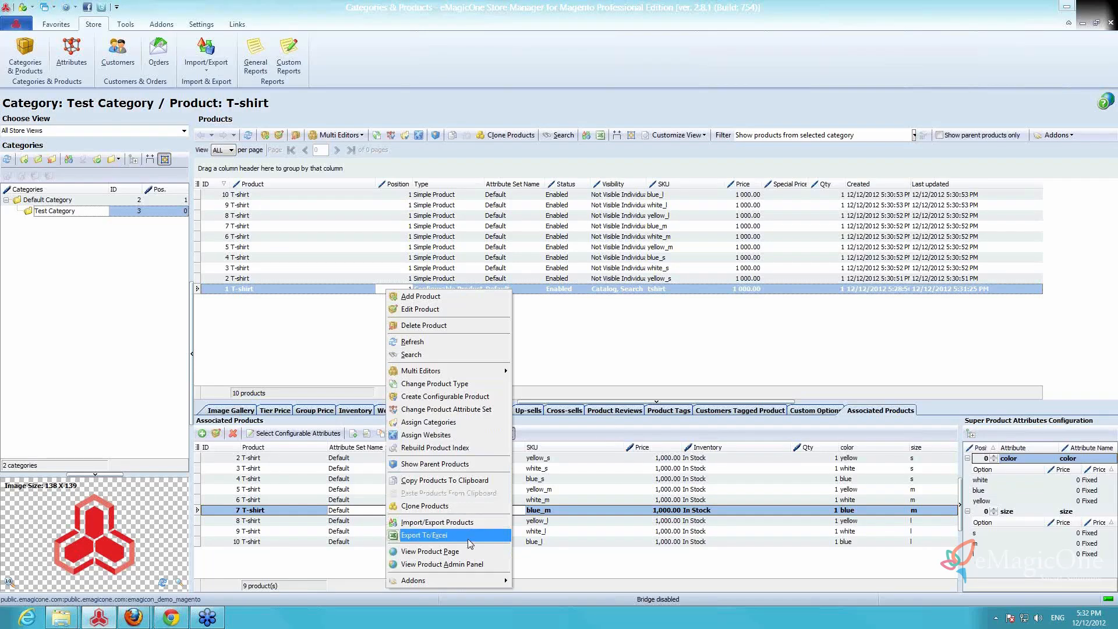
click(462, 552)
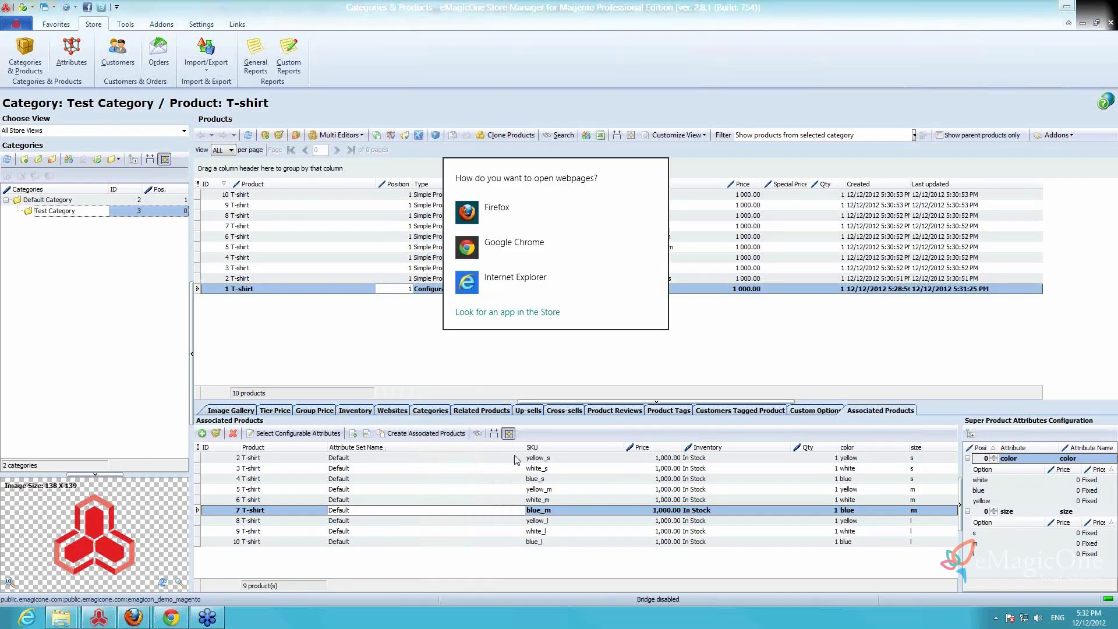
click(515, 208)
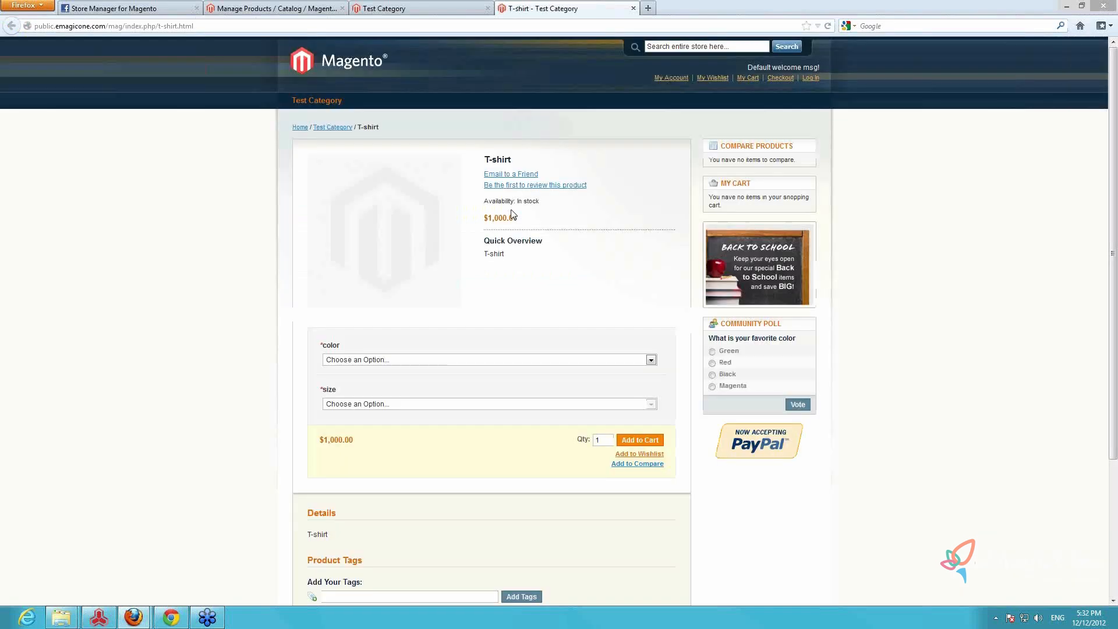
drag(485, 158, 515, 162)
Try the product page's options by choosing color white, checking its sizes, and choosing color yellow with size m
click(552, 360)
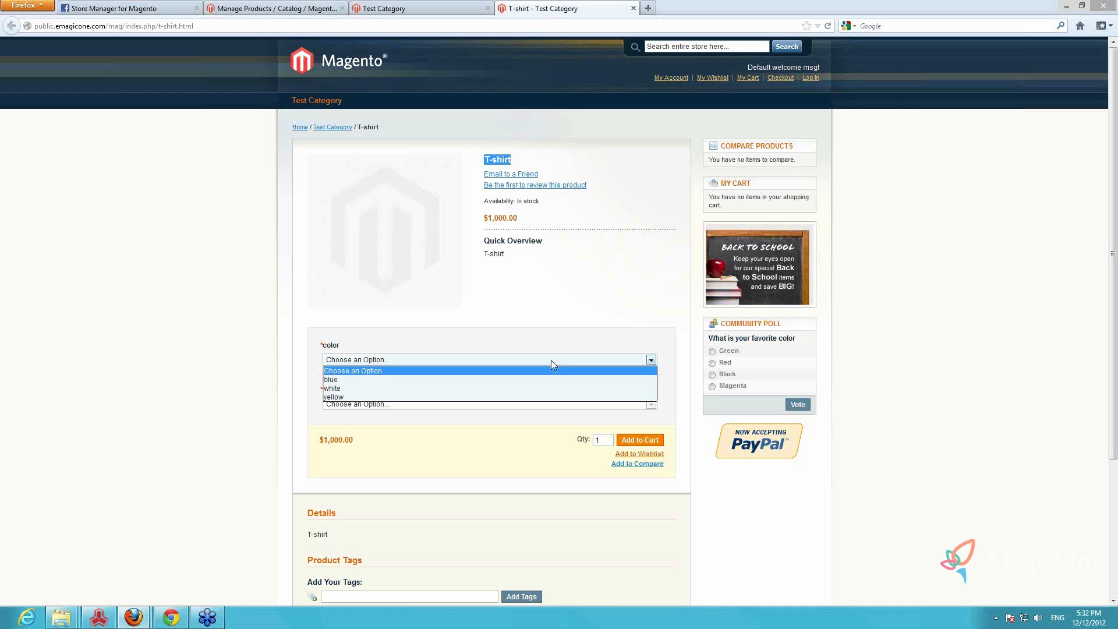
click(407, 389)
click(417, 404)
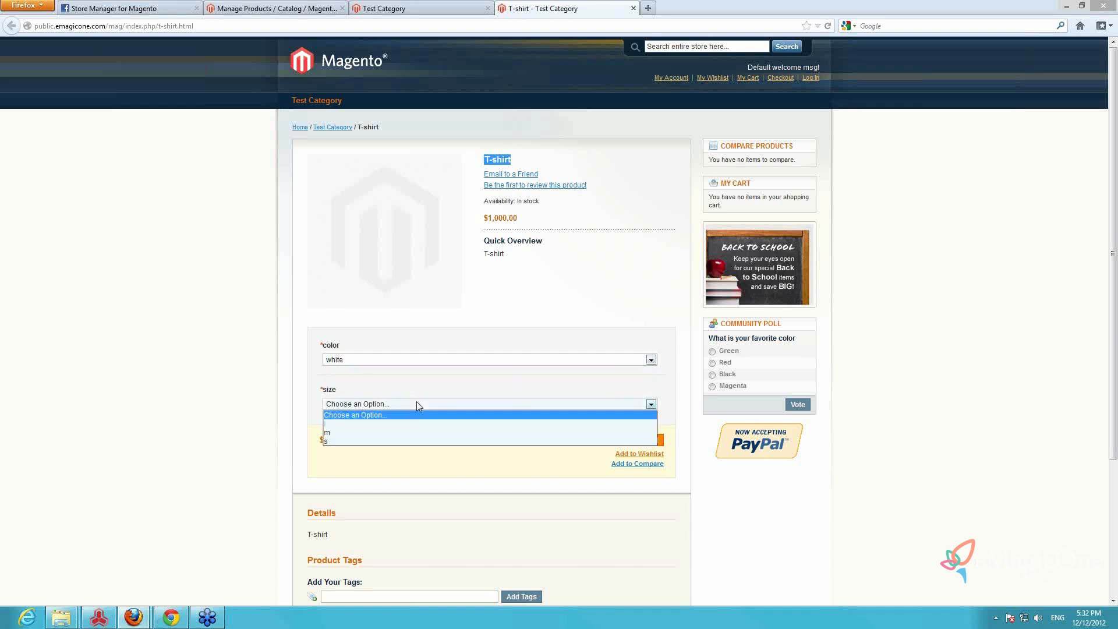
click(416, 402)
click(413, 362)
click(386, 397)
click(405, 404)
click(397, 432)
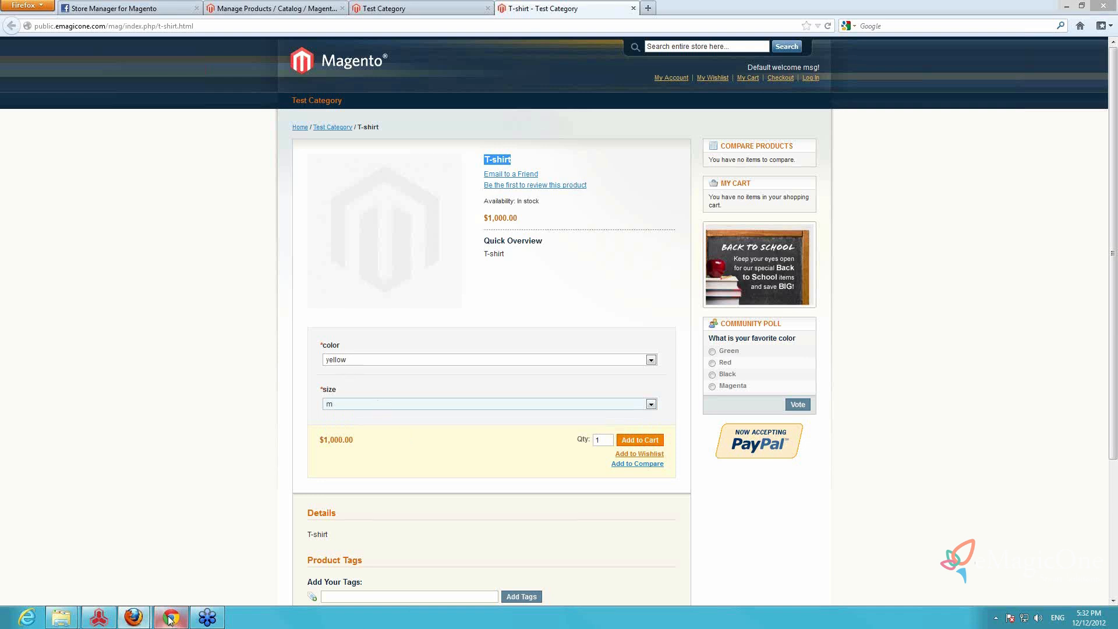
Switch to the Magento Configurable Products webinar presentation window in Firefox
mouse_move(170, 619)
mouse_move(132, 621)
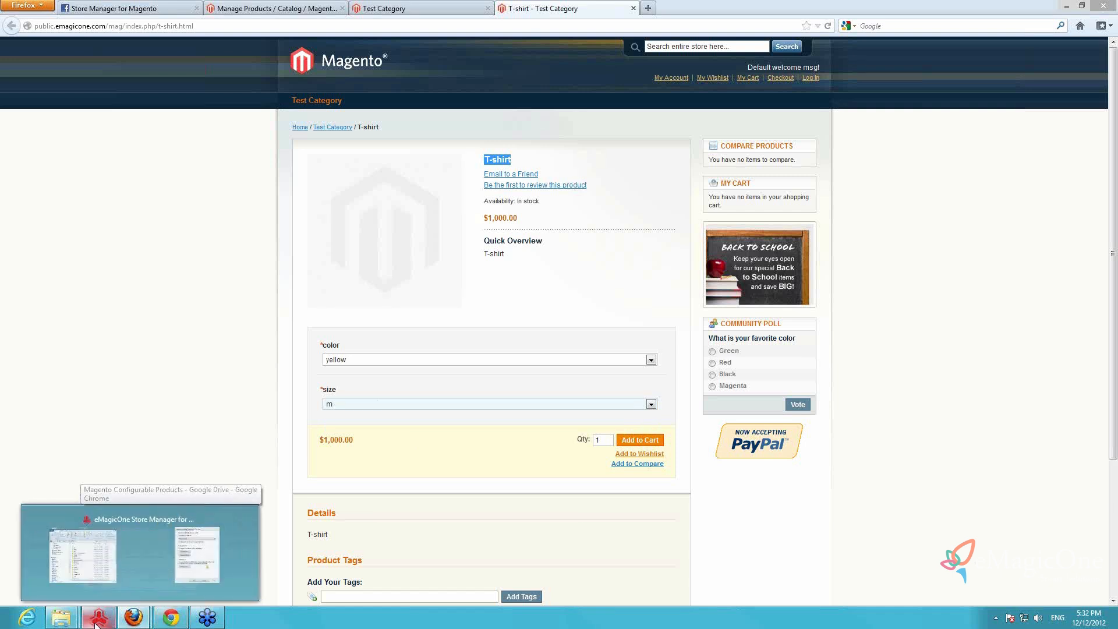
click(107, 581)
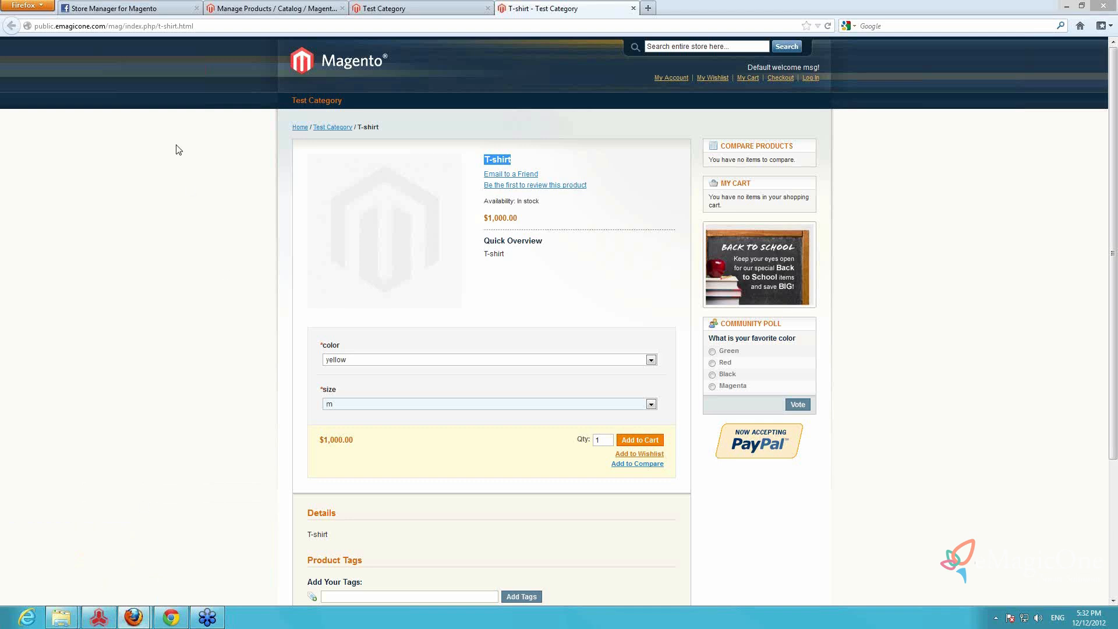
mouse_move(131, 622)
click(208, 571)
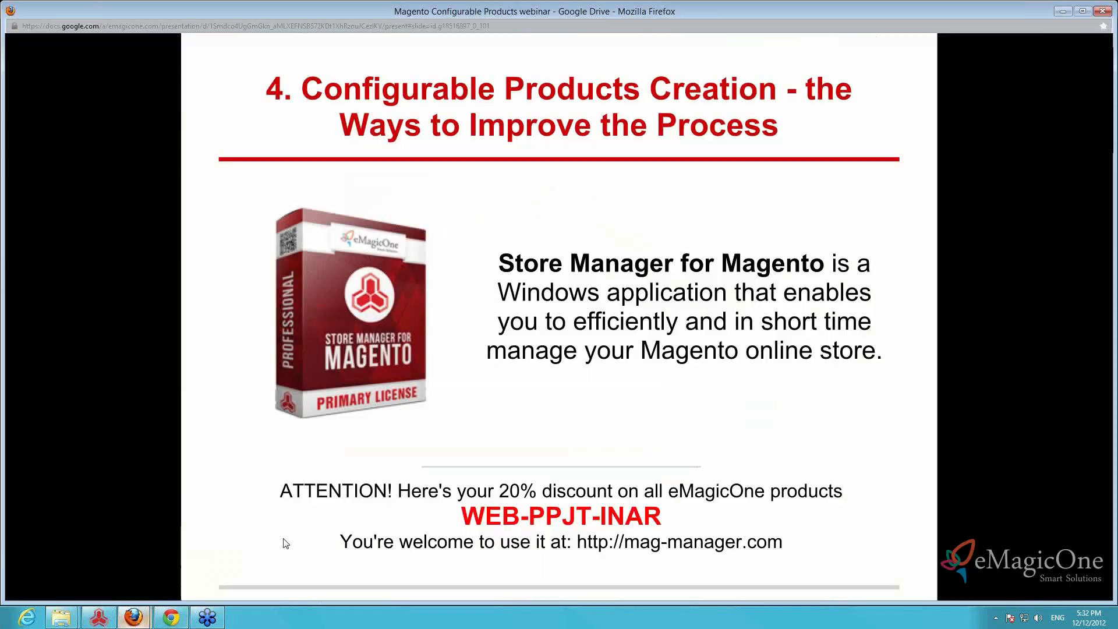
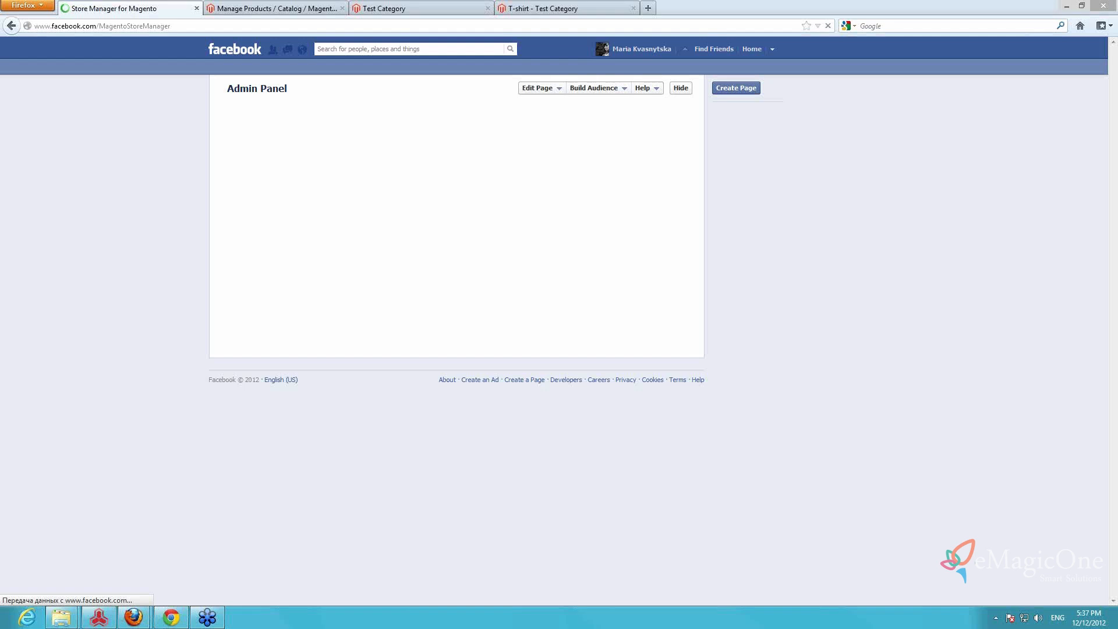
Reload the Store Manager for Magento Facebook page and expand all answer options of its poll on configurable product problems
click(226, 27)
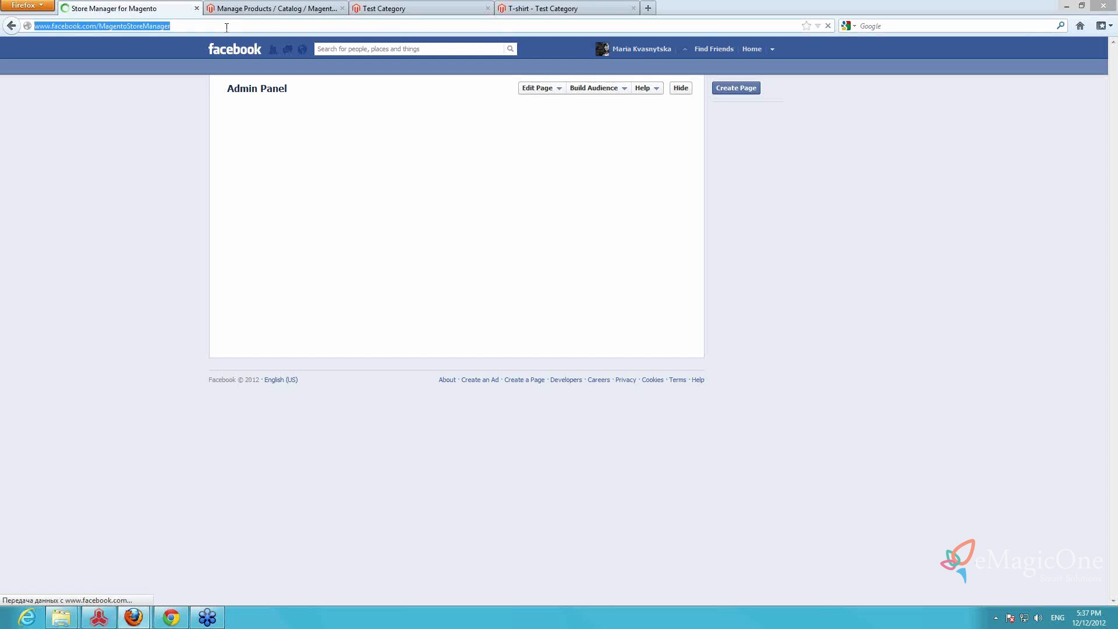
key(Return)
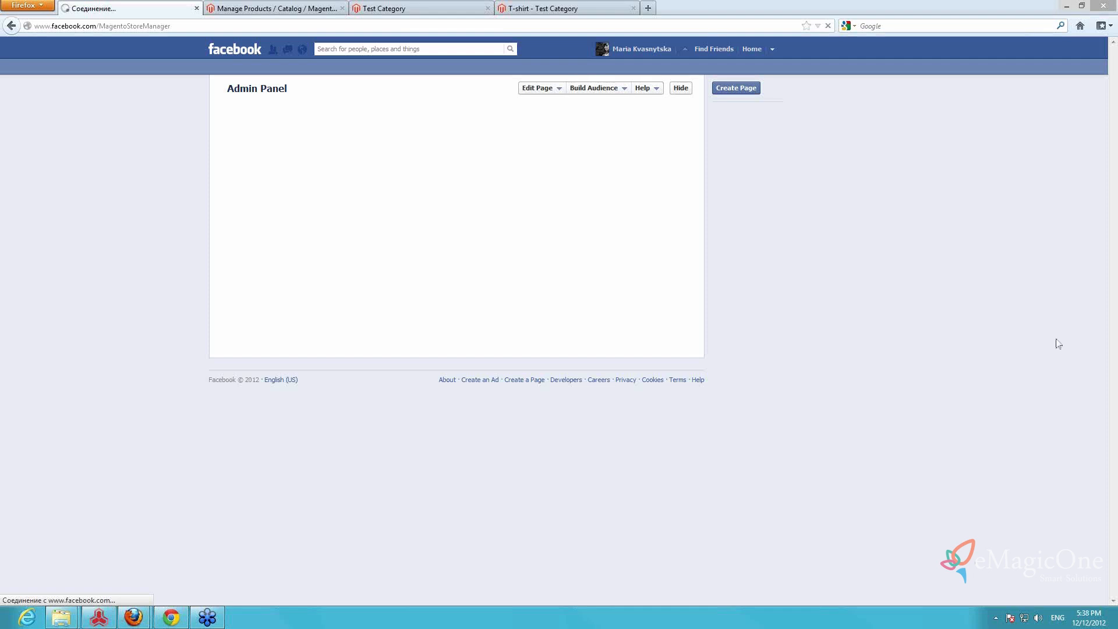
click(294, 25)
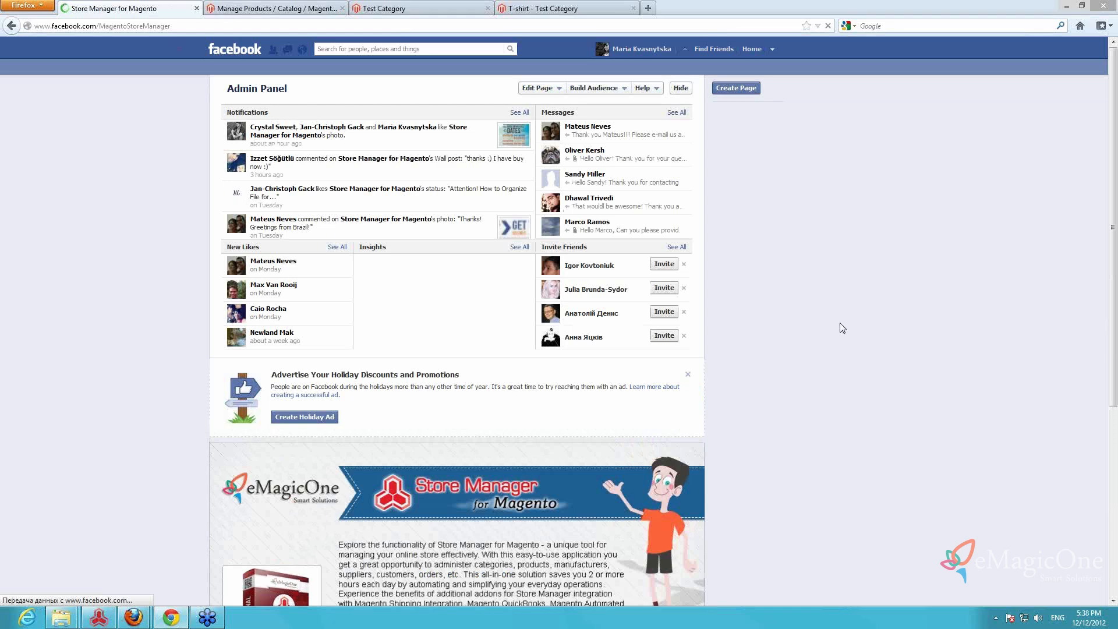
scroll(808, 322, down, 5)
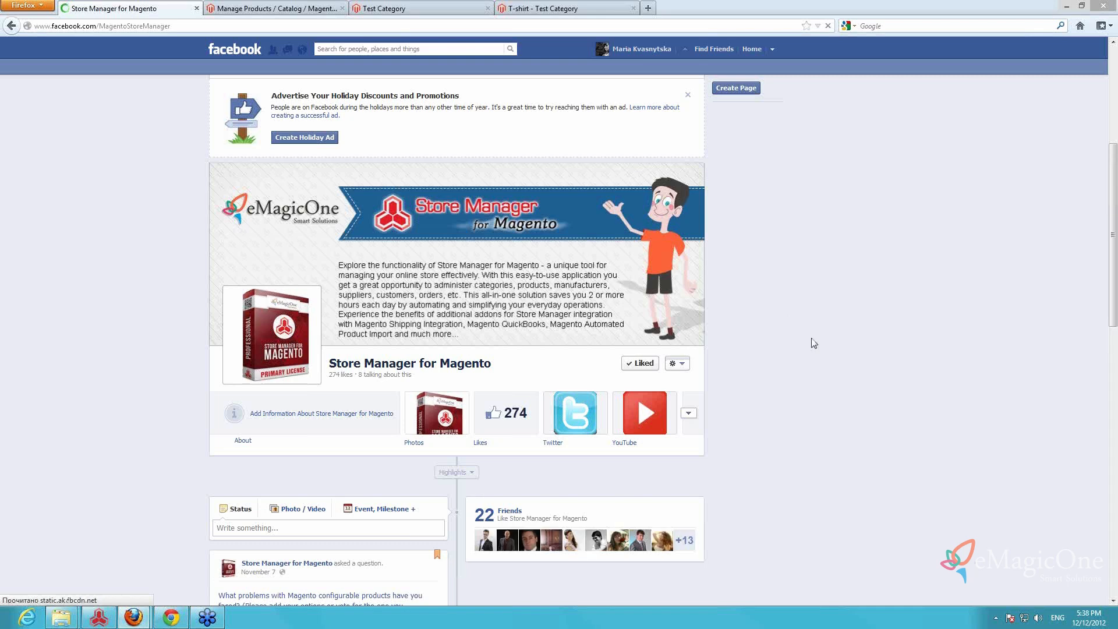
scroll(812, 342, down, 6)
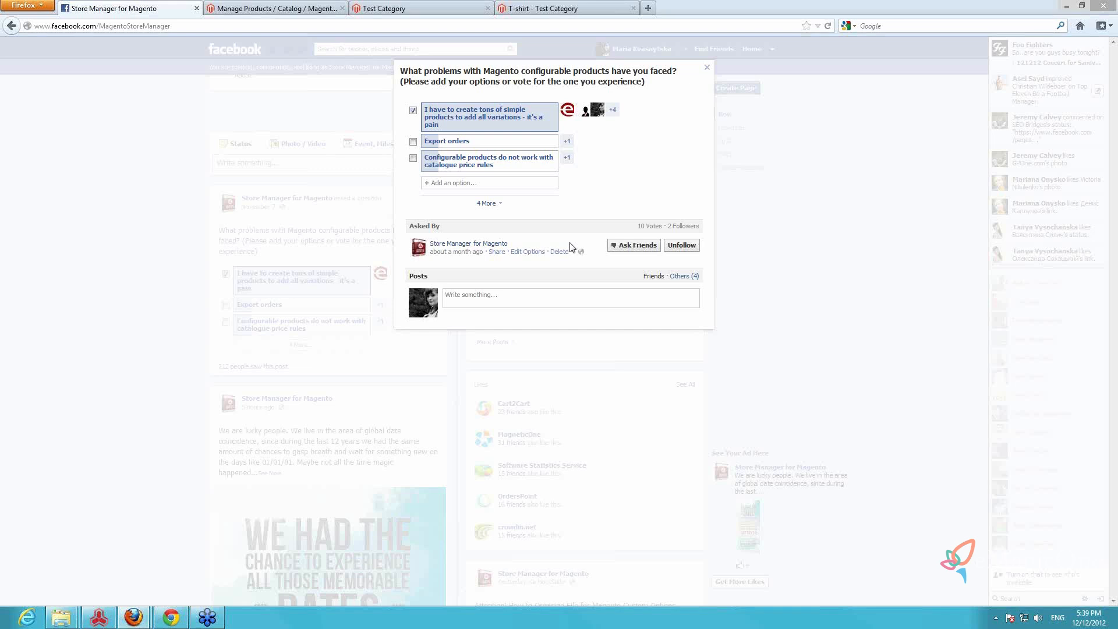
click(486, 203)
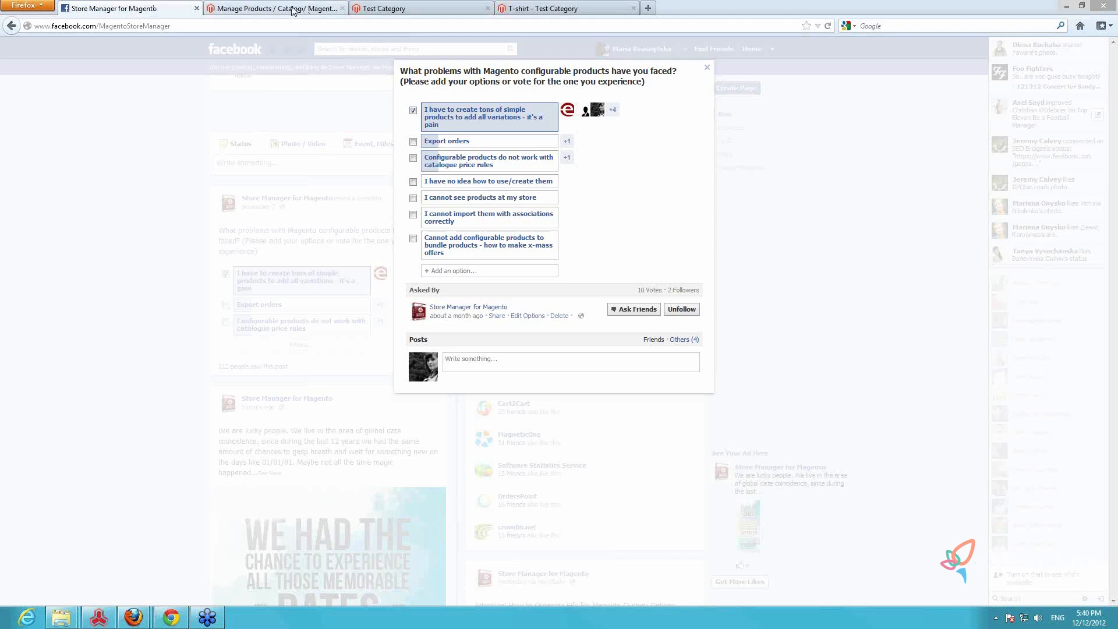
Switch to Store Manager, widen the Super Product Attributes Configuration area, and set the white color option's price to 10
click(100, 618)
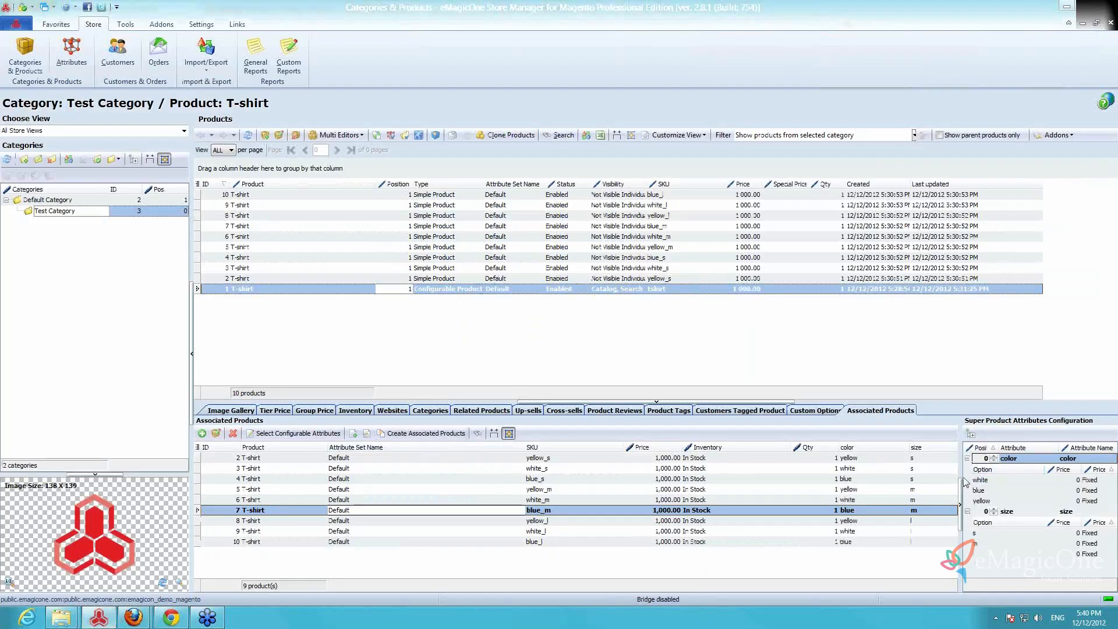
drag(960, 473, 713, 505)
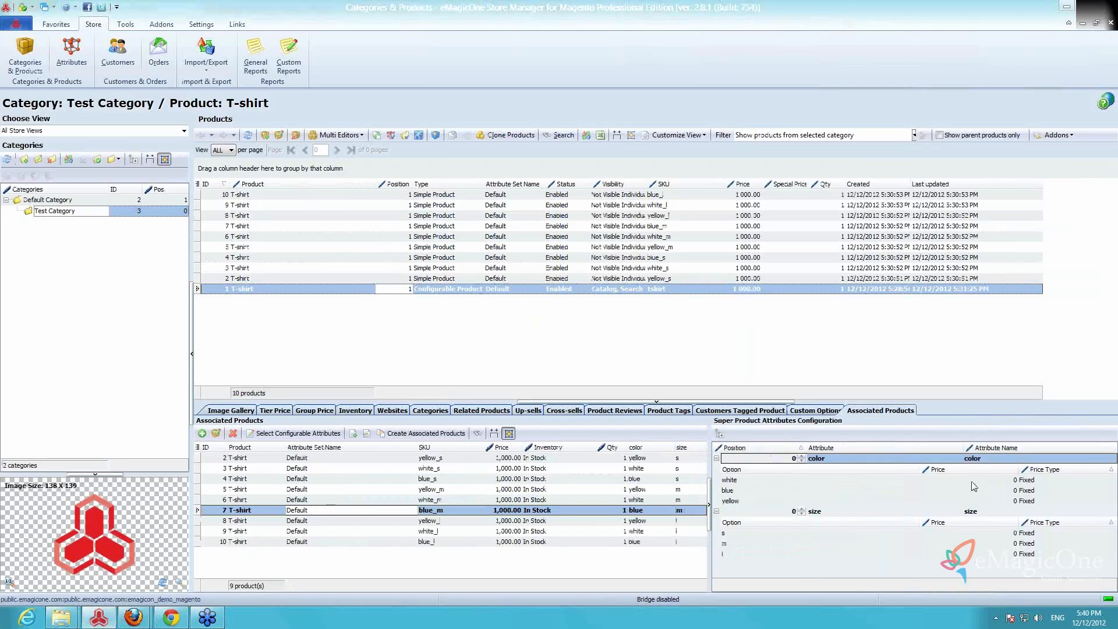
click(860, 487)
click(941, 480)
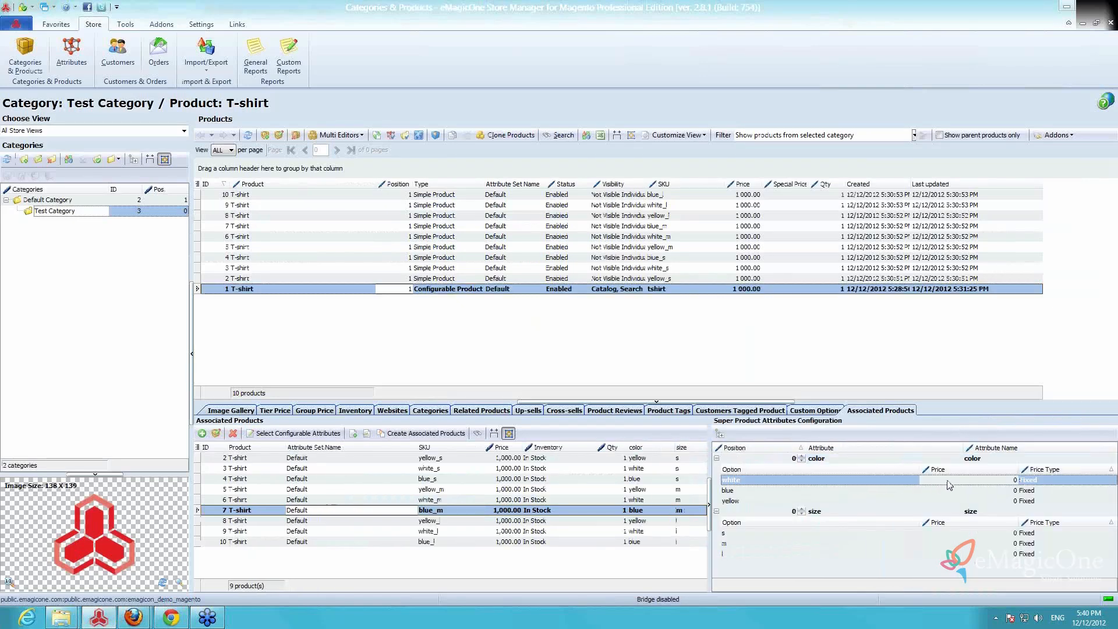
text(10)
key(Return)
Change the white color option's price type to Percentage and save the change
click(1062, 480)
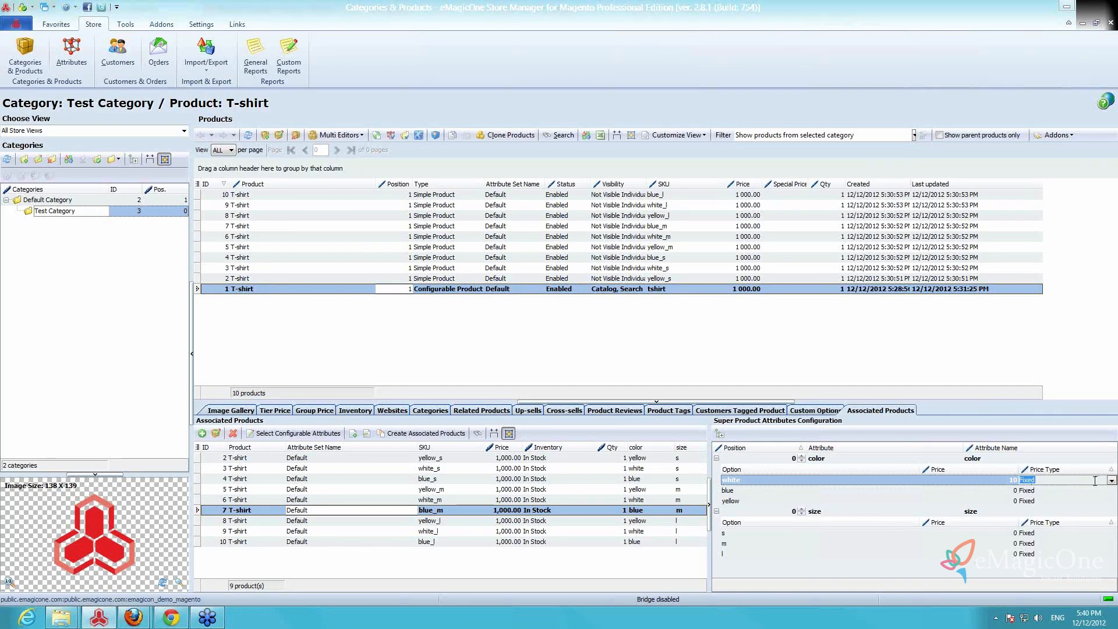
click(1111, 480)
click(1078, 500)
click(1040, 554)
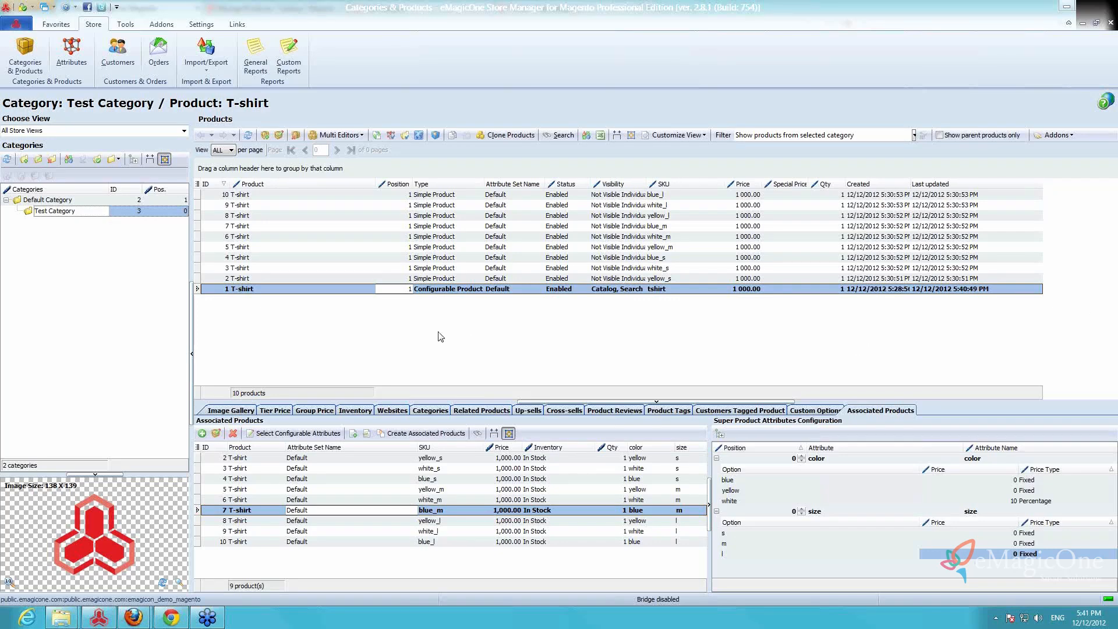
click(434, 293)
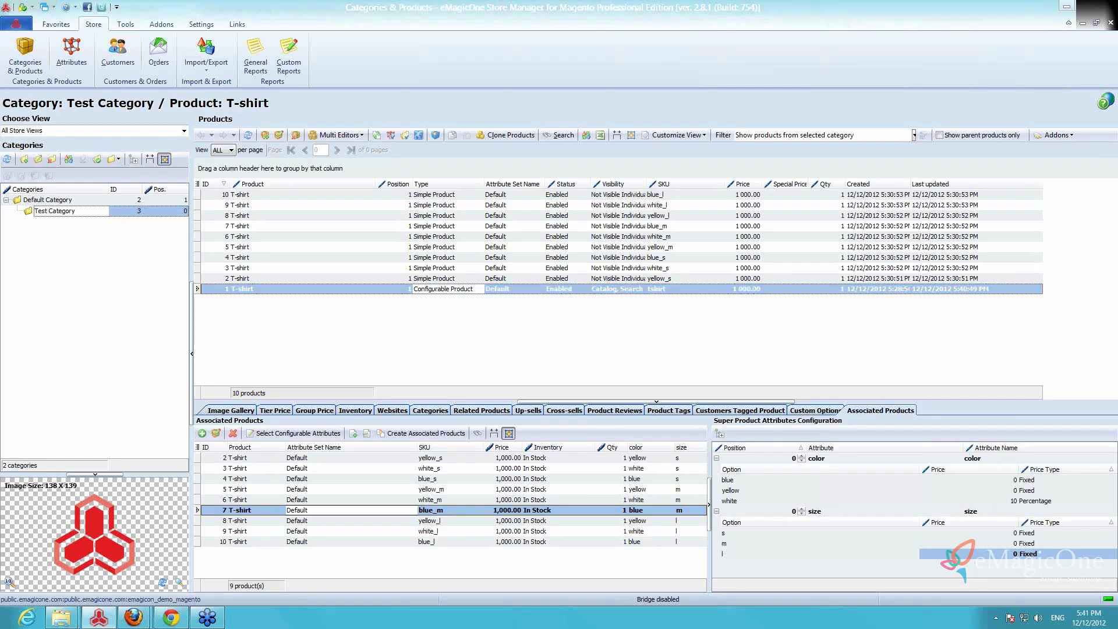
key(alt+Tab)
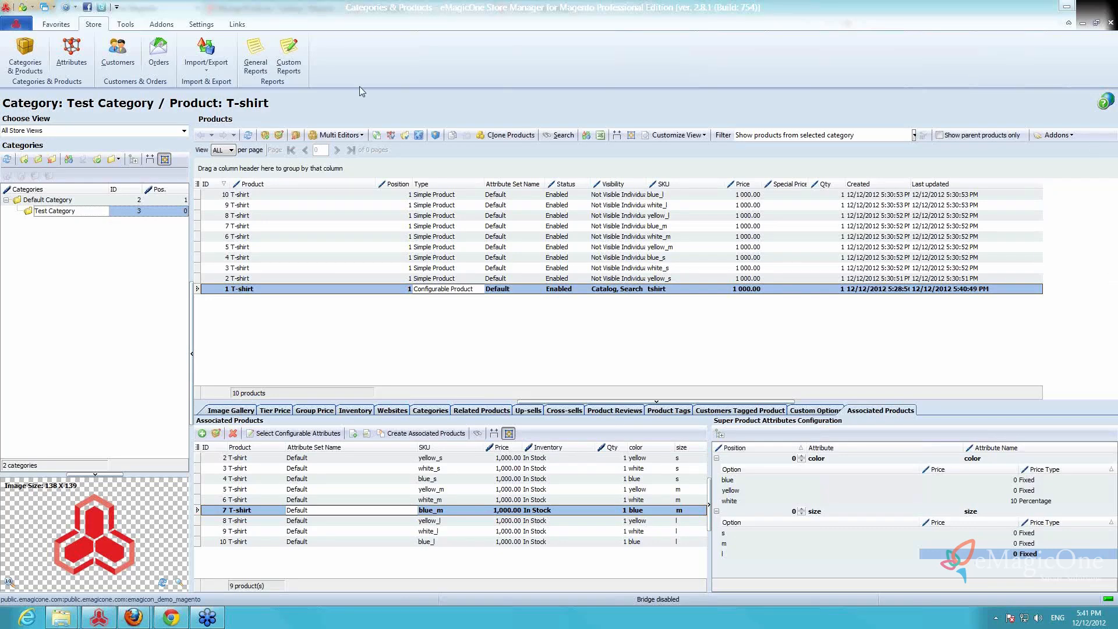
Look through the available interface languages and their translation percentages, including French, in the Localization preferences
click(396, 343)
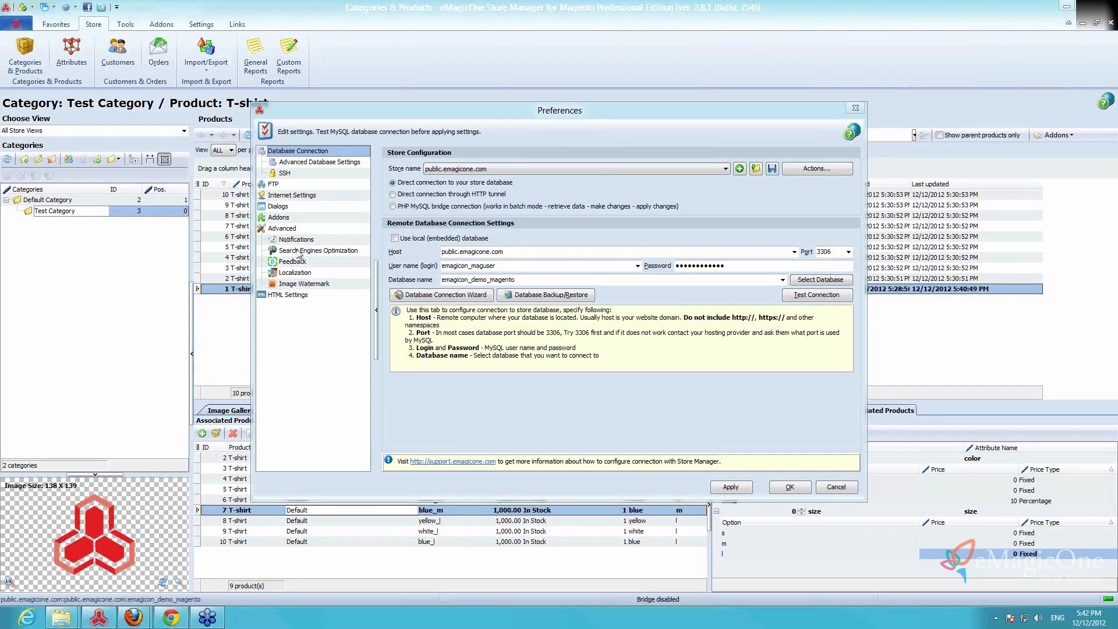
click(327, 271)
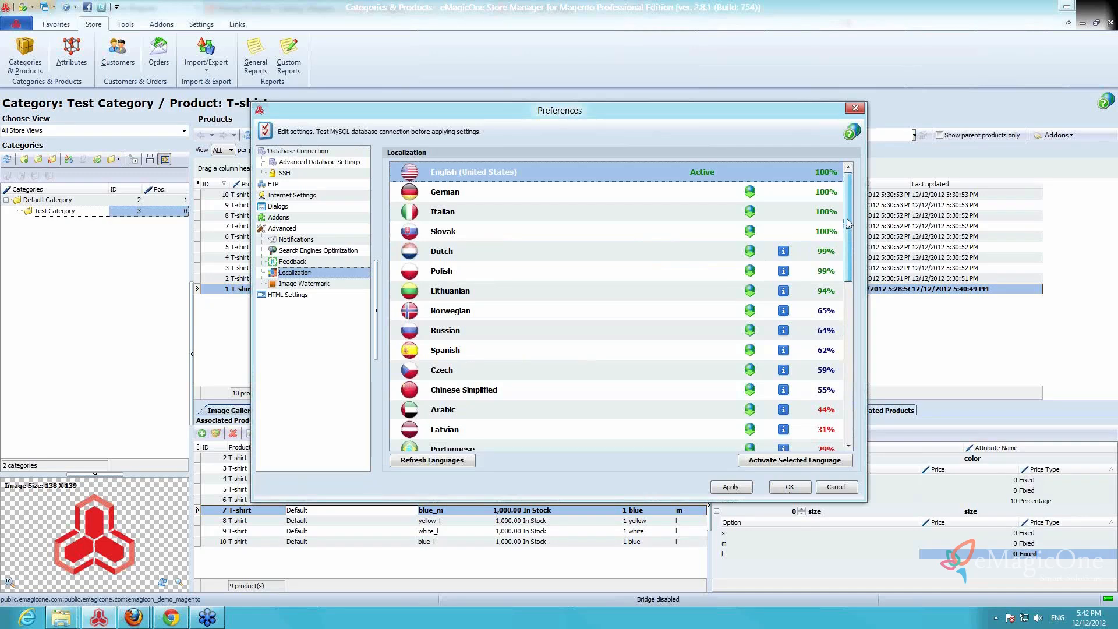
drag(848, 224, 861, 179)
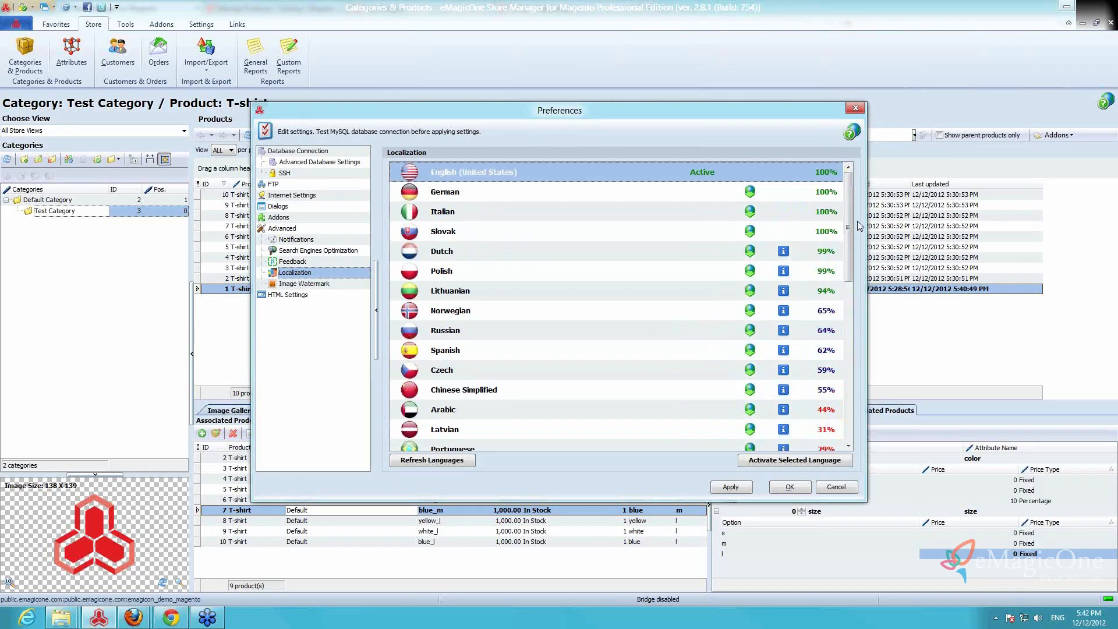
drag(848, 210, 850, 263)
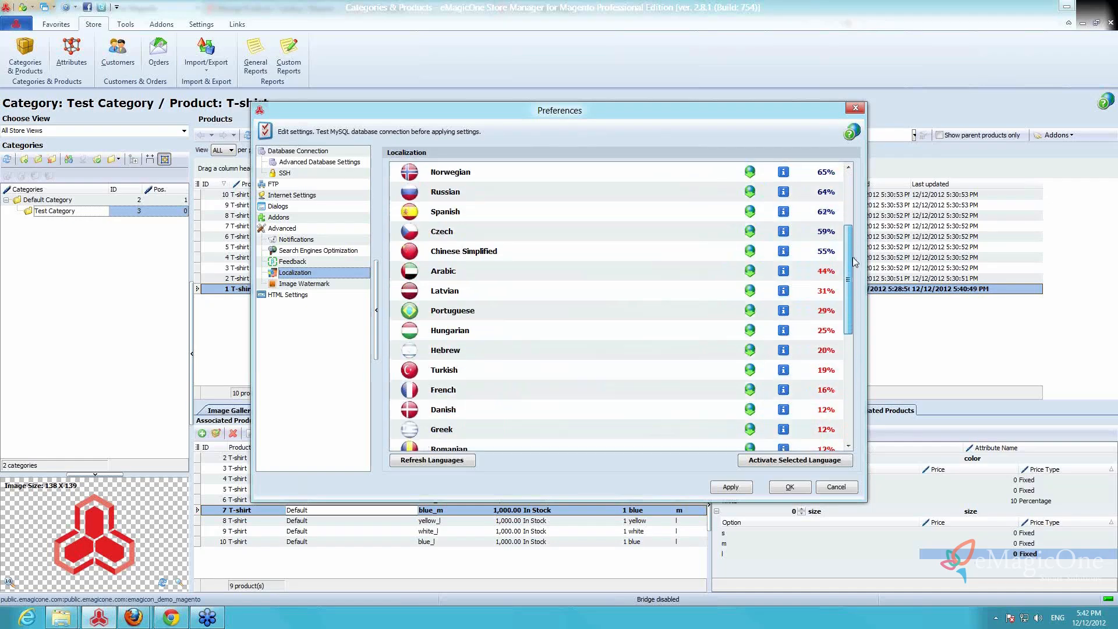
click(522, 386)
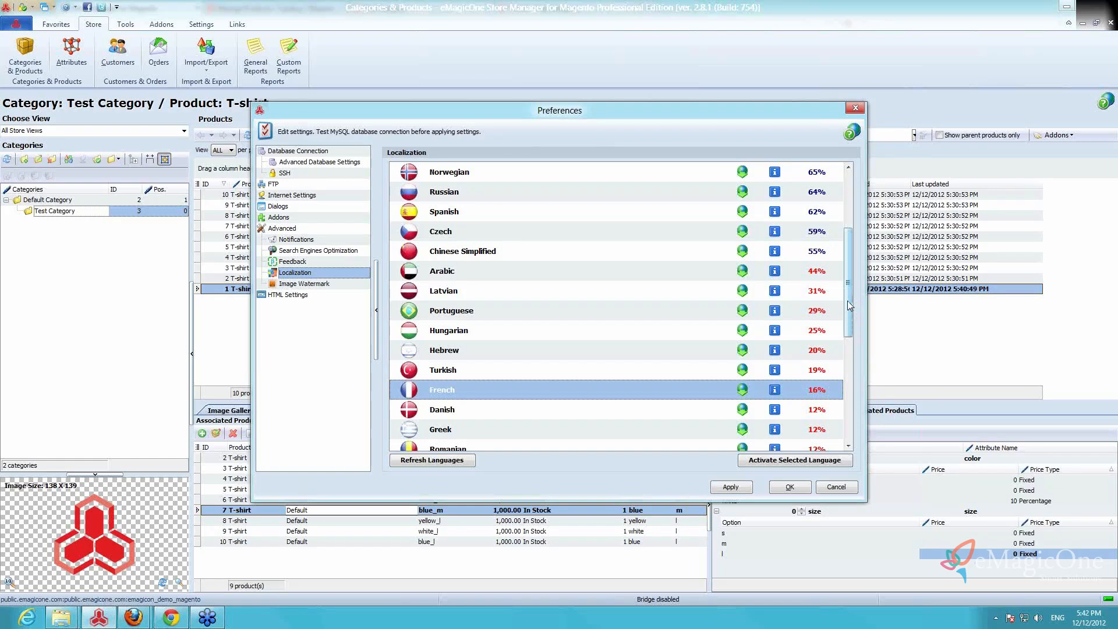
drag(847, 300, 850, 227)
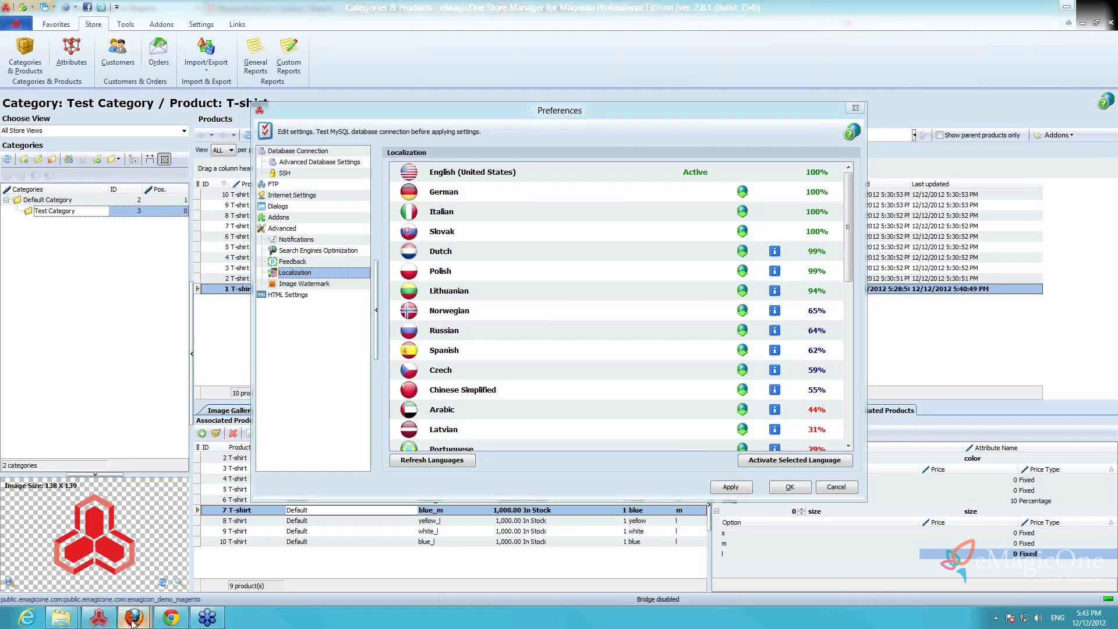
Switch to the Magento Configurable Products webinar presentation in Firefox and advance from Questions & Answers to the closing thank-you slide
mouse_move(133, 617)
click(201, 558)
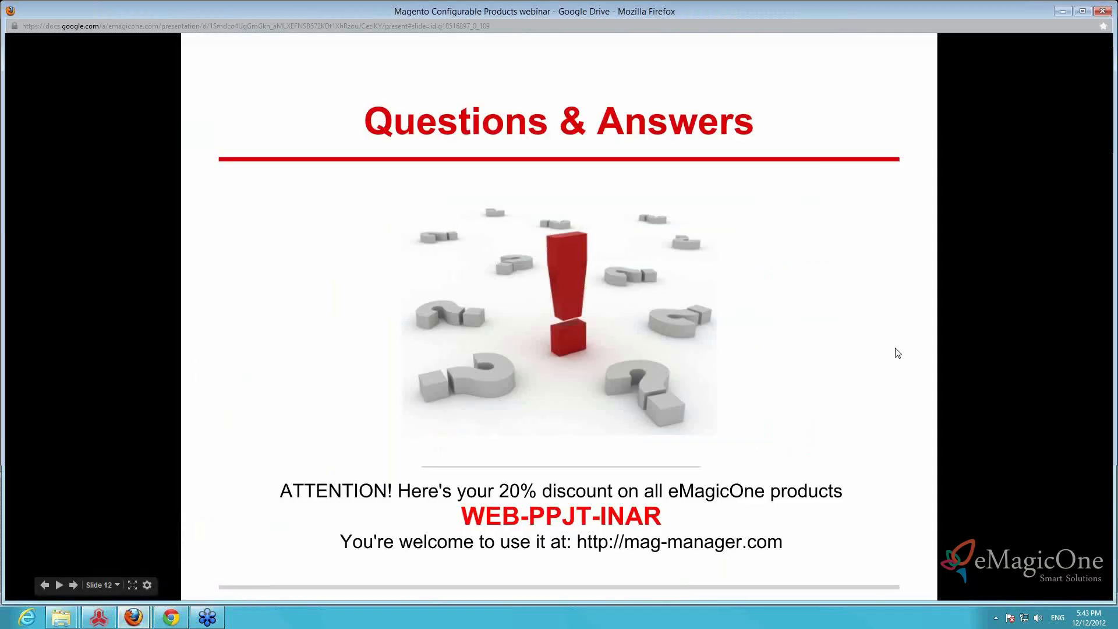
click(871, 368)
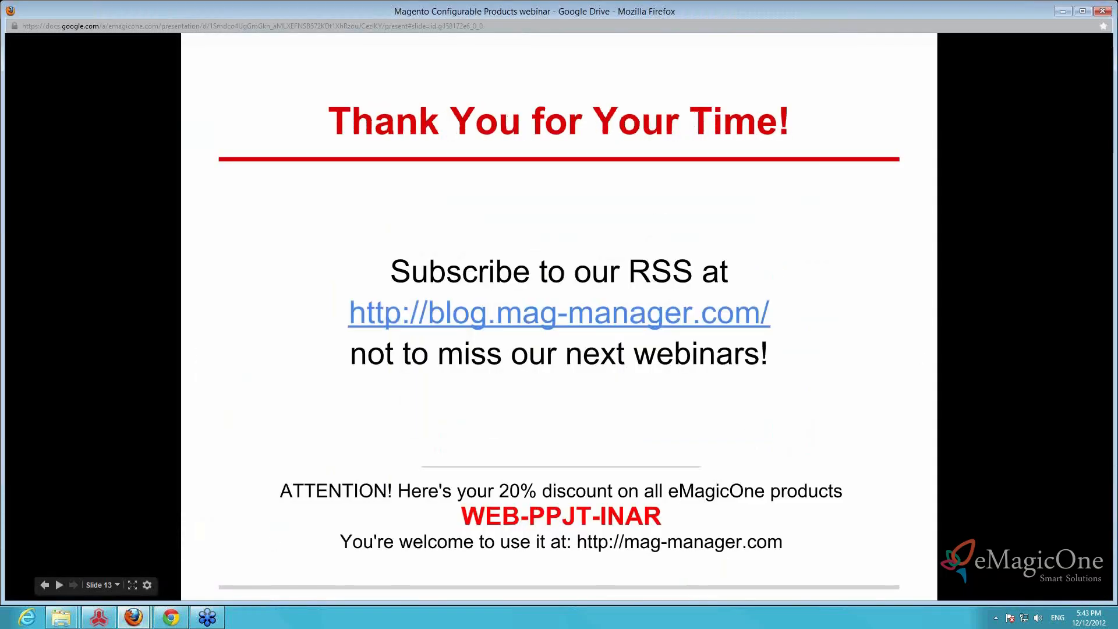